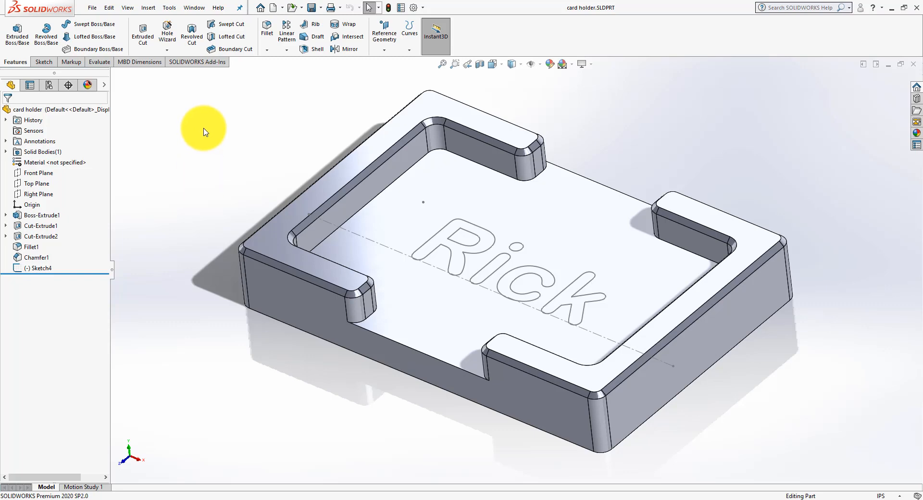
# Step: Load the SOLIDWORKS CAM 2020 add-in for the current session
pyautogui.click(423, 7)
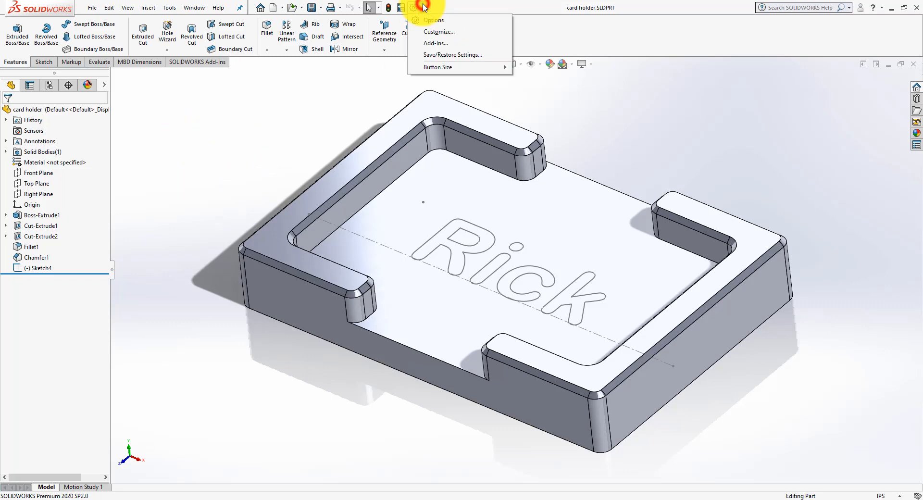
pyautogui.click(438, 43)
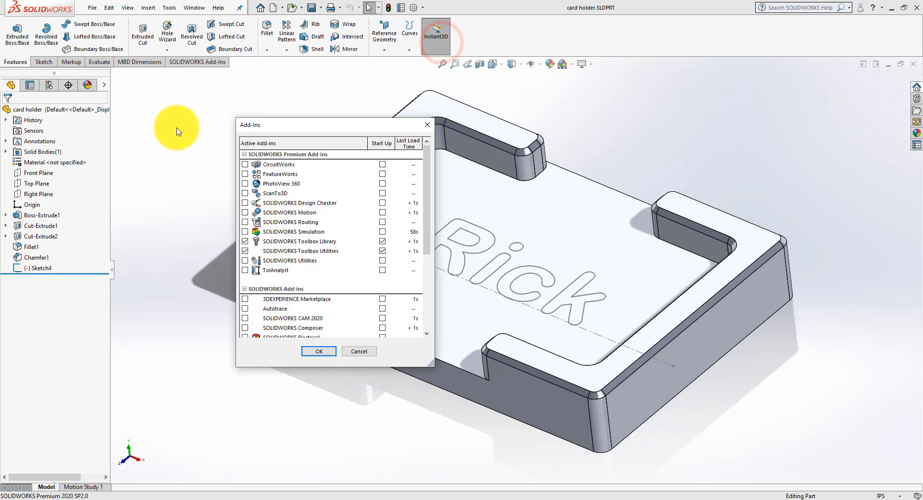
pyautogui.moveTo(425, 233); pyautogui.dragTo(426, 251)
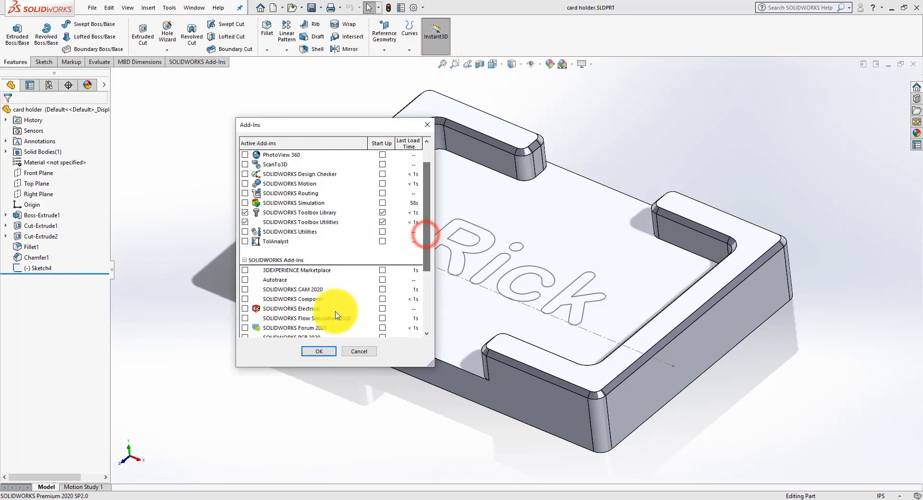
pyautogui.click(245, 289)
pyautogui.click(330, 351)
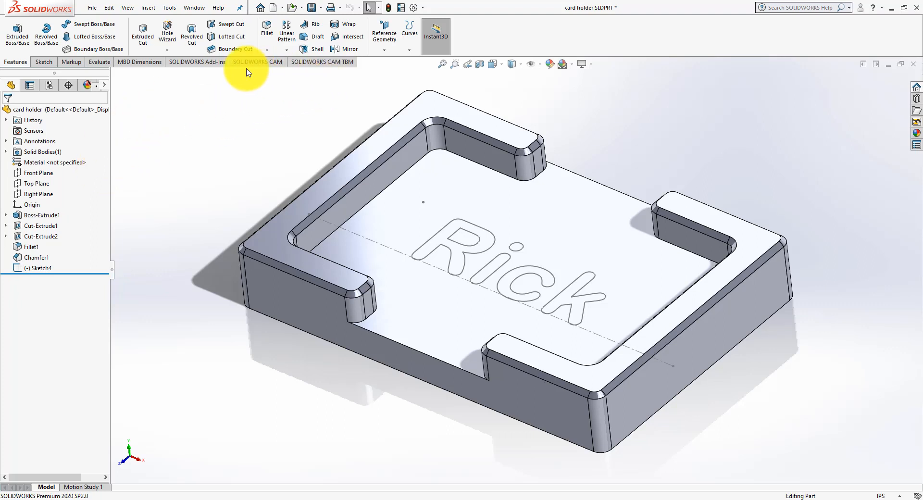
# Step: Widen the tree area and examine the CAM feature, operation and tool trees and the Tolerance Based Machining commands
pyautogui.moveTo(109, 162); pyautogui.dragTo(164, 161)
pyautogui.click(119, 84)
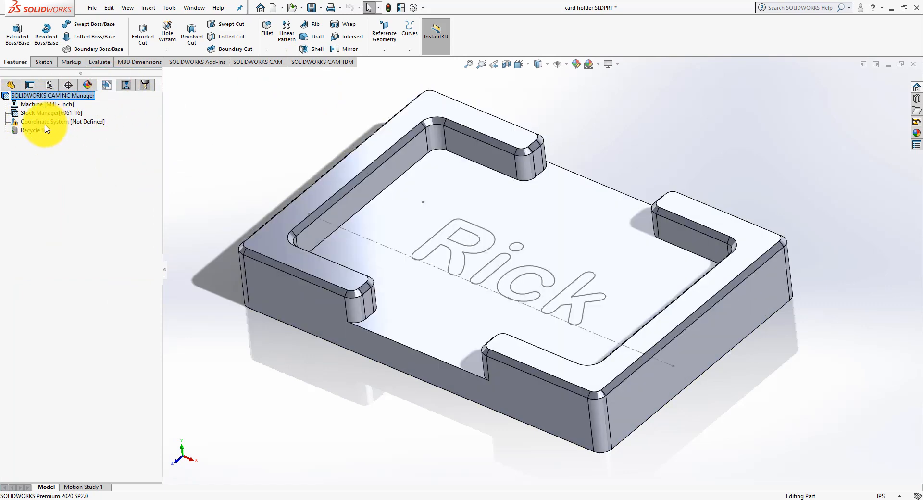
pyautogui.click(126, 85)
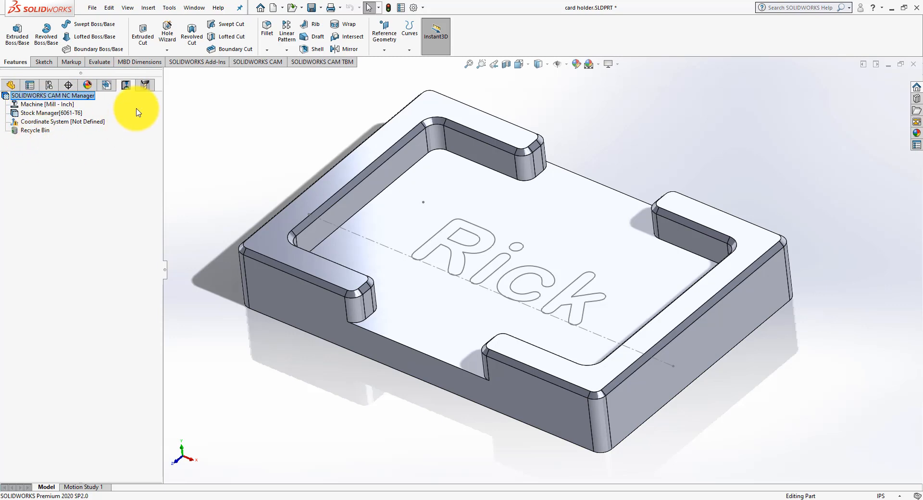
pyautogui.click(145, 85)
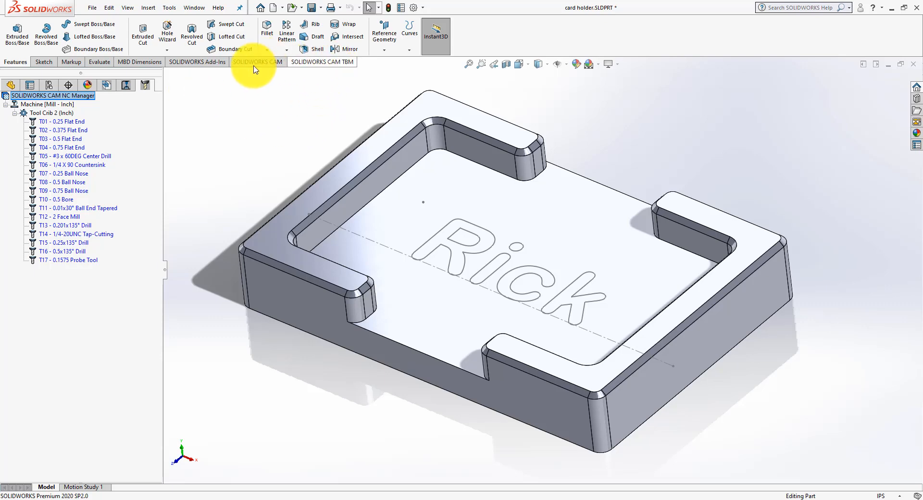
pyautogui.click(330, 61)
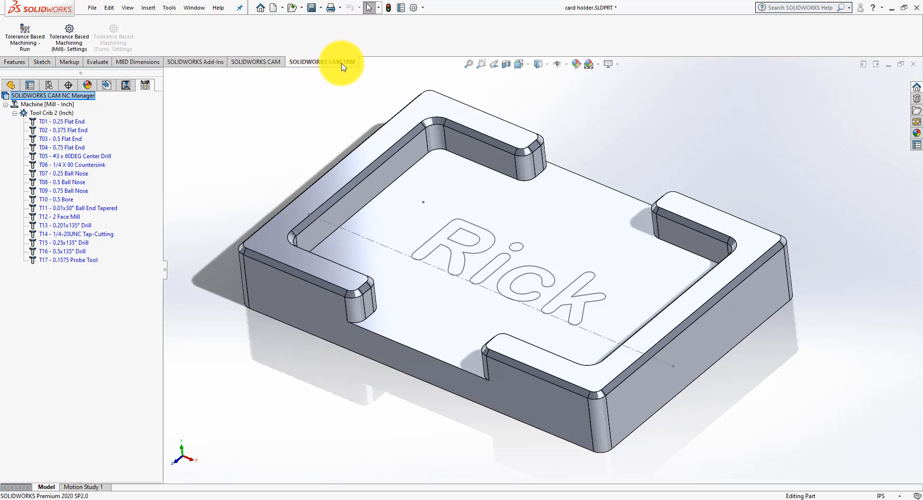
# Step: Enable Face and Part perimeter as extracted mill feature types in the SOLIDWORKS CAM options
pyautogui.click(265, 63)
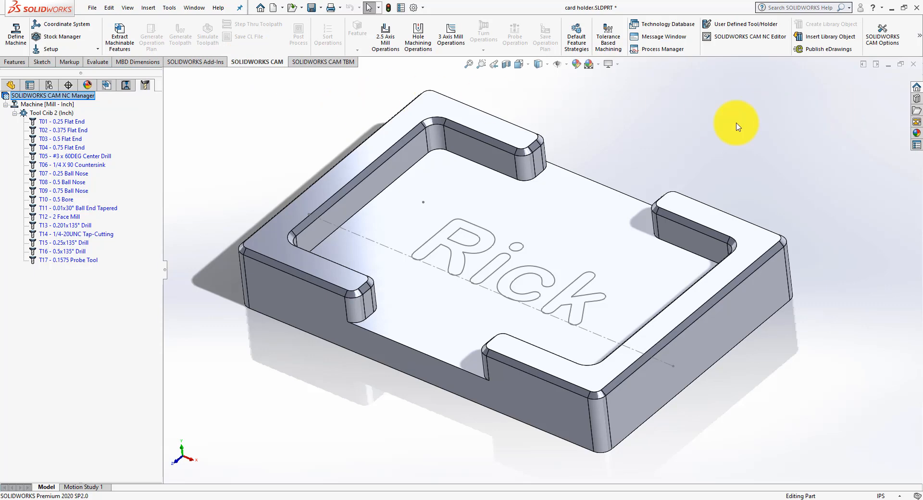
pyautogui.click(887, 44)
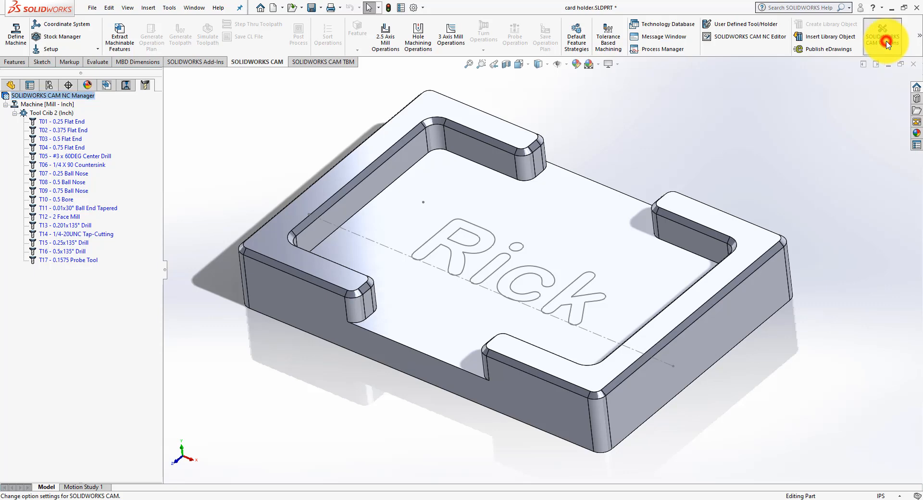
pyautogui.moveTo(422, 70); pyautogui.dragTo(371, 64)
pyautogui.click(375, 80)
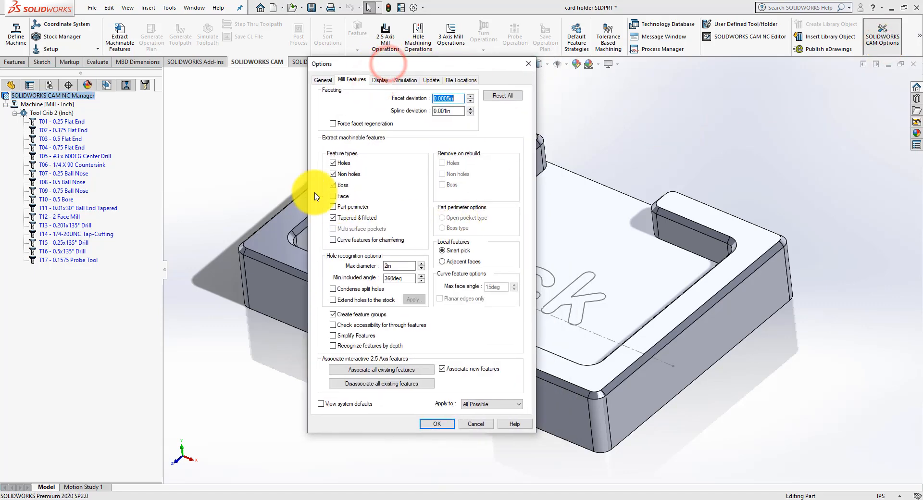
pyautogui.click(333, 196)
pyautogui.click(333, 206)
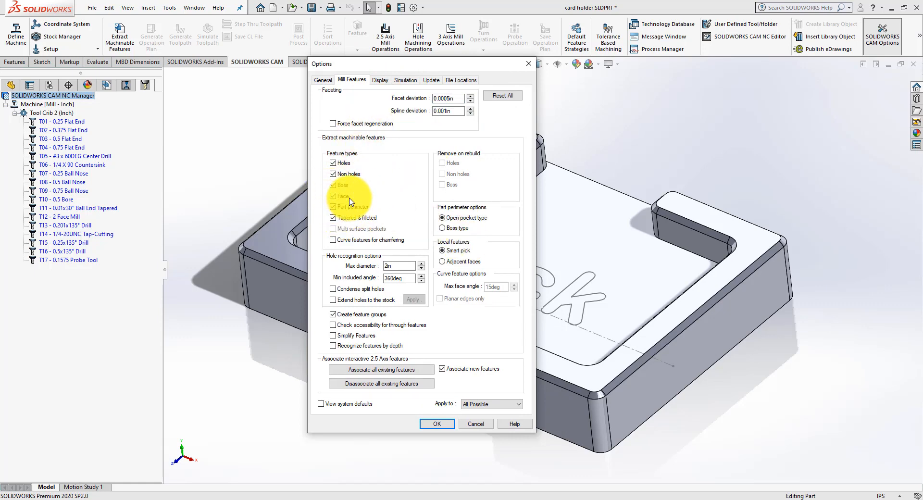
pyautogui.click(434, 424)
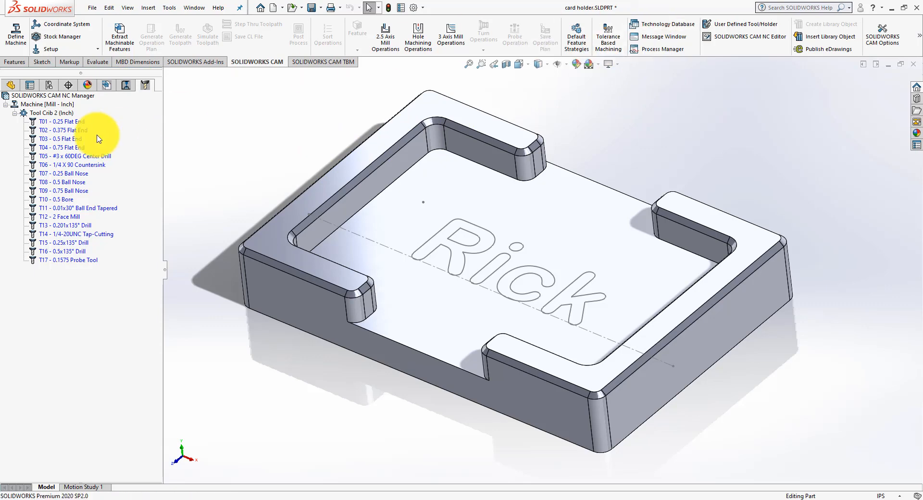
# Step: Launch the Technology Database and examine the settings of the default Mill - Inch machine
pyautogui.click(672, 27)
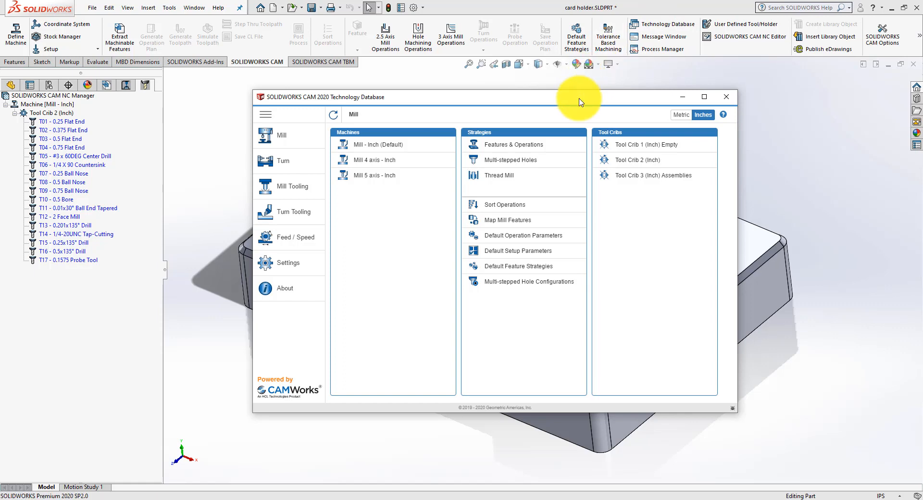
pyautogui.moveTo(582, 96); pyautogui.dragTo(567, 87)
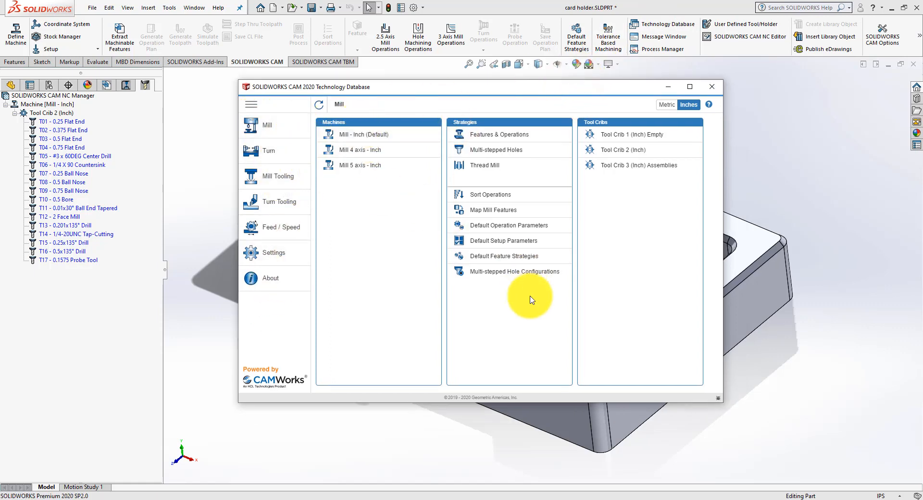
pyautogui.click(352, 133)
pyautogui.moveTo(457, 86); pyautogui.dragTo(438, 76)
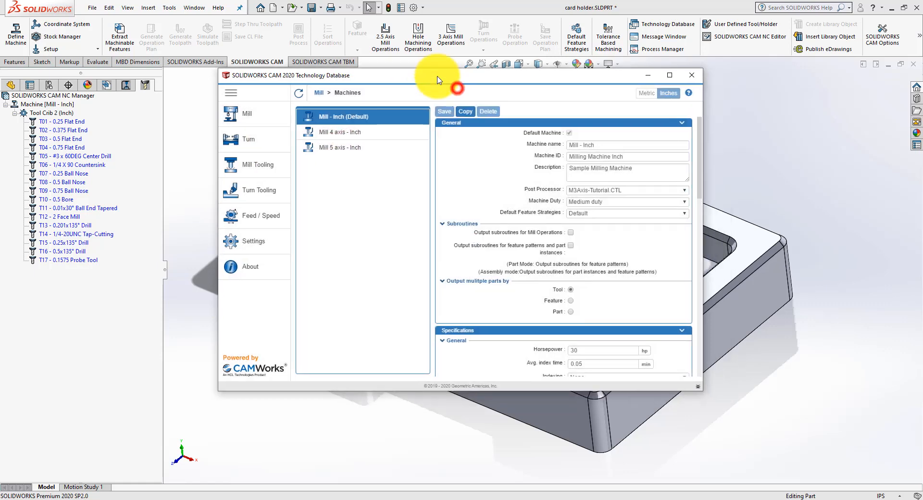
pyautogui.moveTo(698, 146)
pyautogui.mouseDown()
pyautogui.moveTo(690, 354)
pyautogui.moveTo(656, 132)
pyautogui.mouseUp()
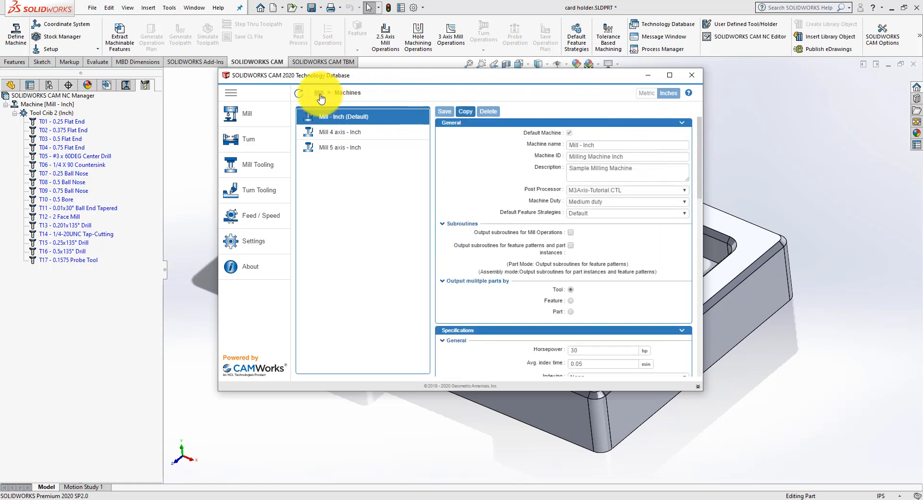
# Step: Examine the contents of the mill tool cribs Tool Crib 1 (Inch) Empty, Tool Crib 2 (Inch) and Tool Crib 3 (Inch) Assemblies
pyautogui.click(319, 93)
pyautogui.moveTo(410, 76); pyautogui.dragTo(389, 76)
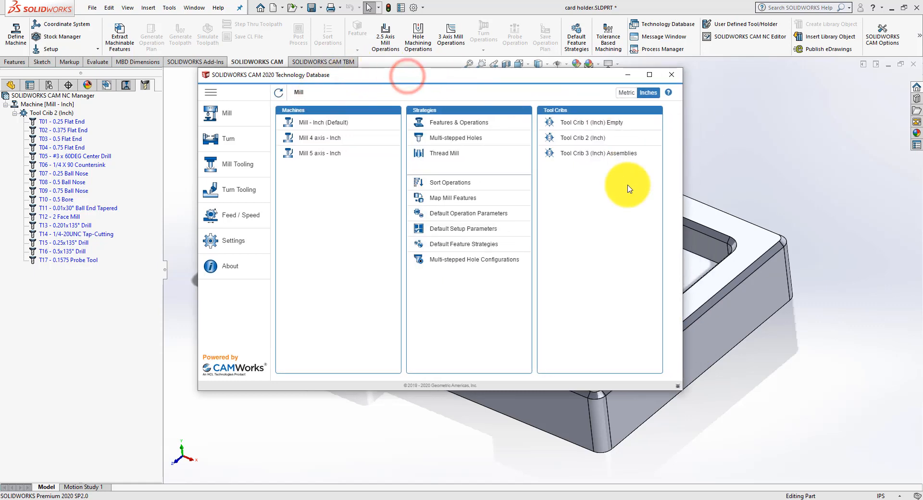
pyautogui.click(574, 123)
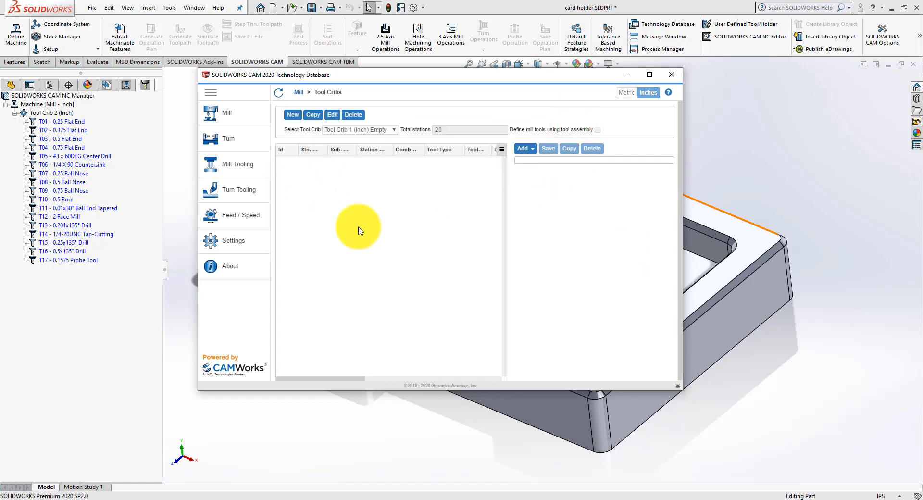
pyautogui.click(295, 94)
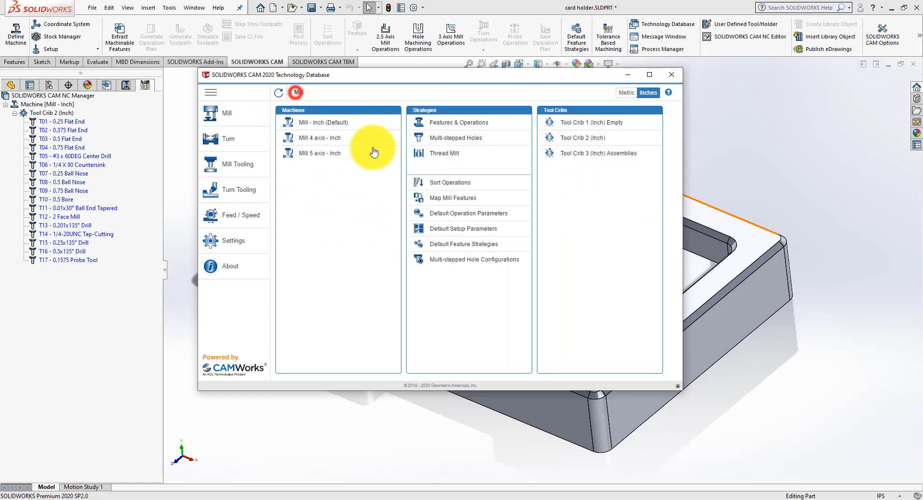
pyautogui.click(591, 136)
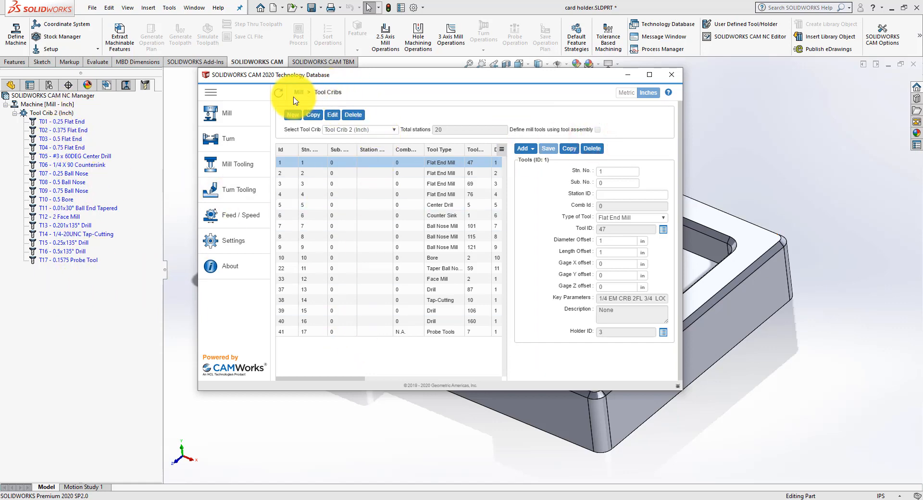
pyautogui.click(298, 92)
pyautogui.click(598, 153)
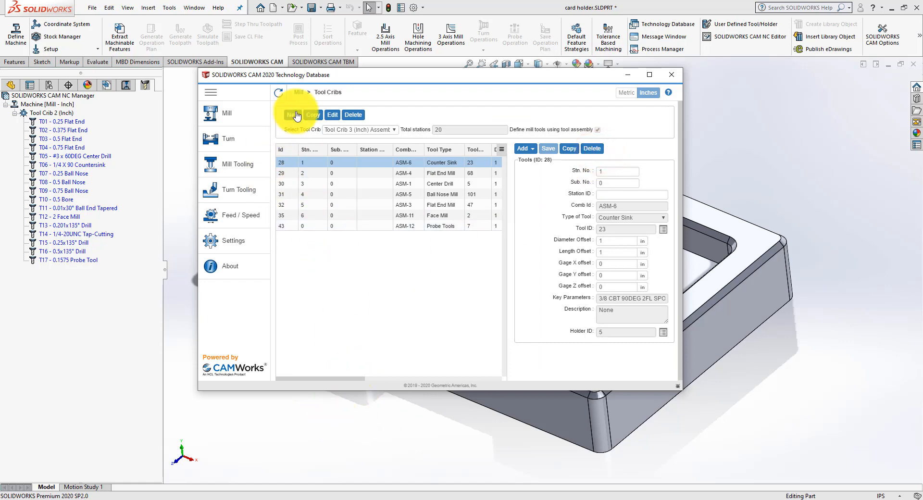
pyautogui.click(299, 92)
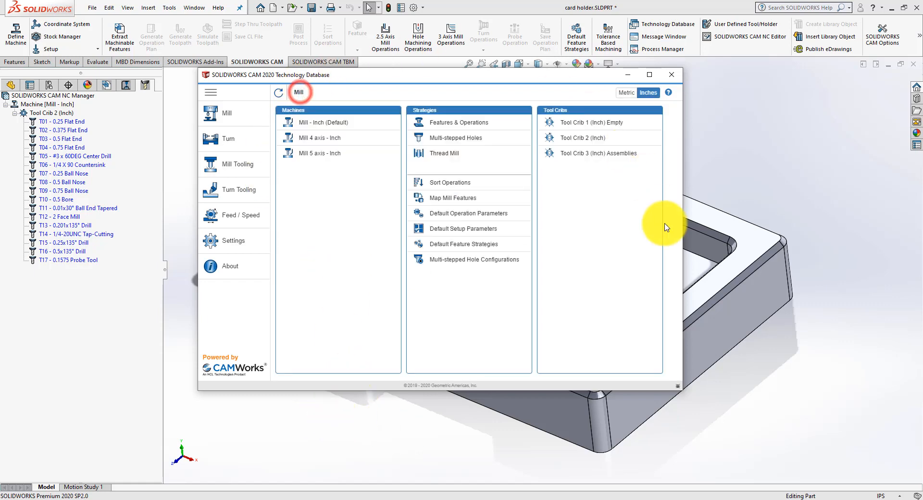
# Step: Create a new mill tool crib named BenchMill 6100 with 4 total stations
pyautogui.click(599, 123)
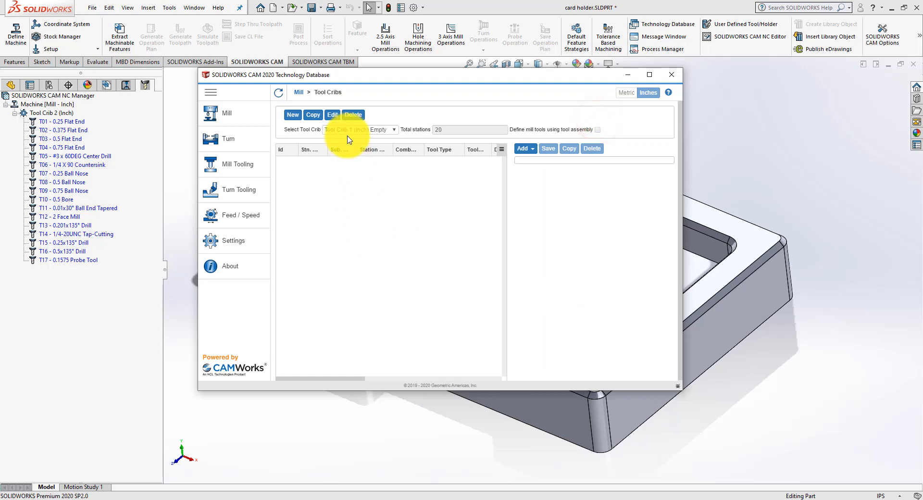
pyautogui.click(291, 115)
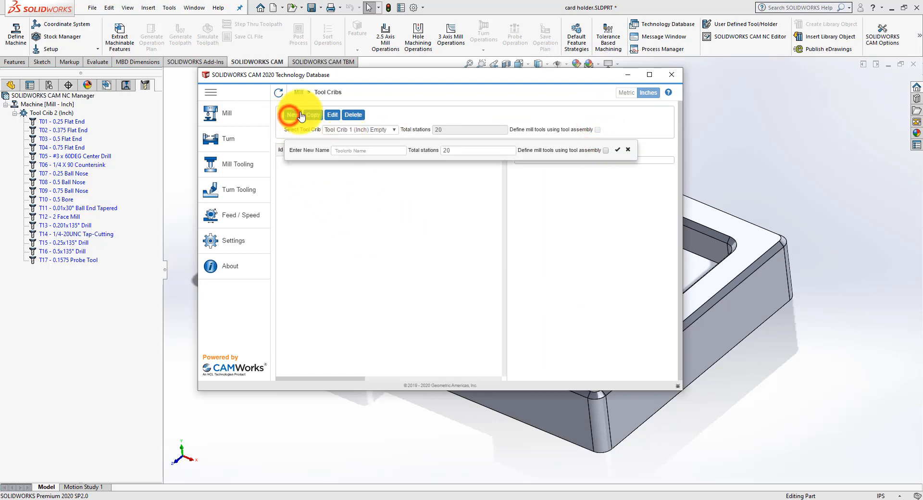
pyautogui.click(363, 150)
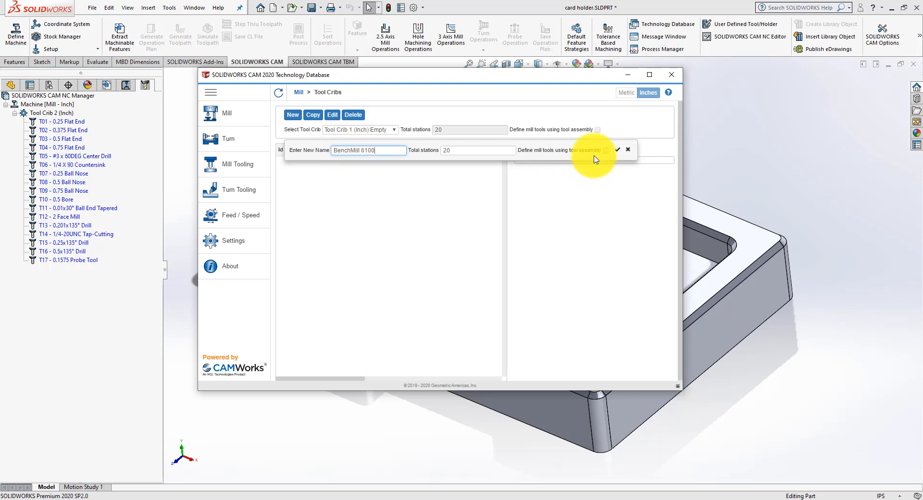
pyautogui.moveTo(466, 151); pyautogui.dragTo(429, 151)
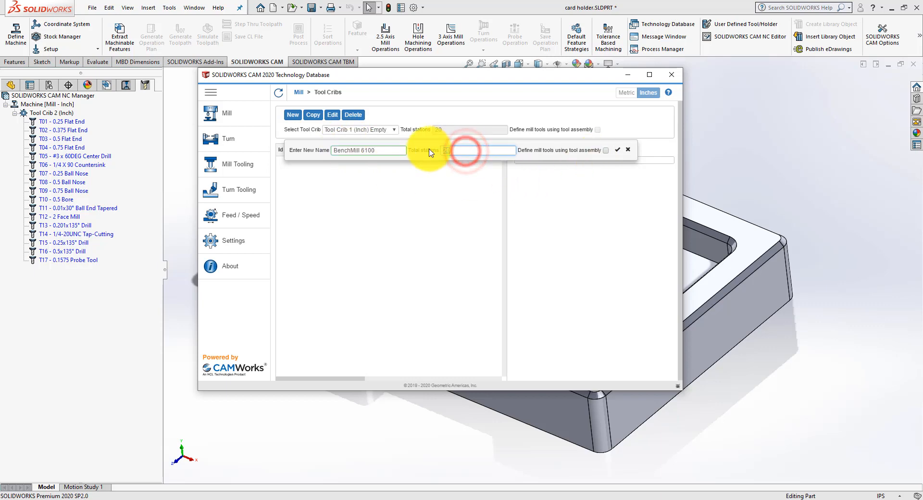
pyautogui.click(617, 150)
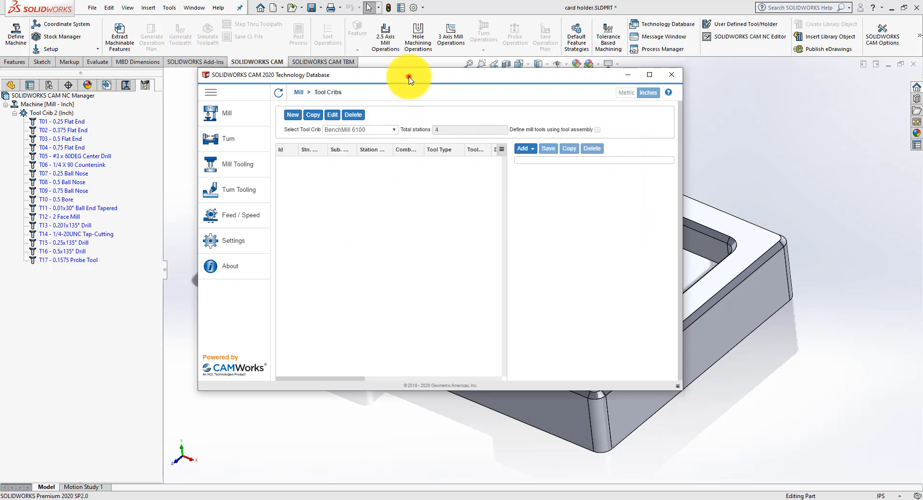
pyautogui.moveTo(407, 76); pyautogui.dragTo(425, 80)
pyautogui.click(369, 180)
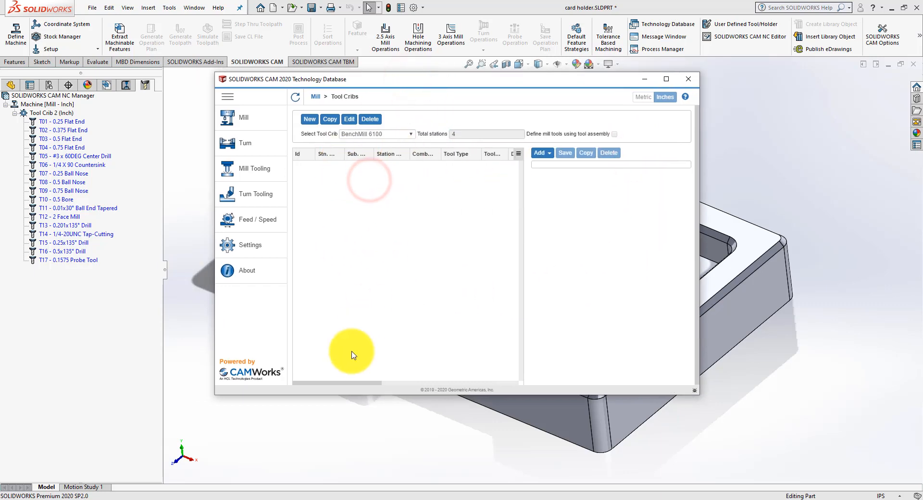
pyautogui.click(328, 383)
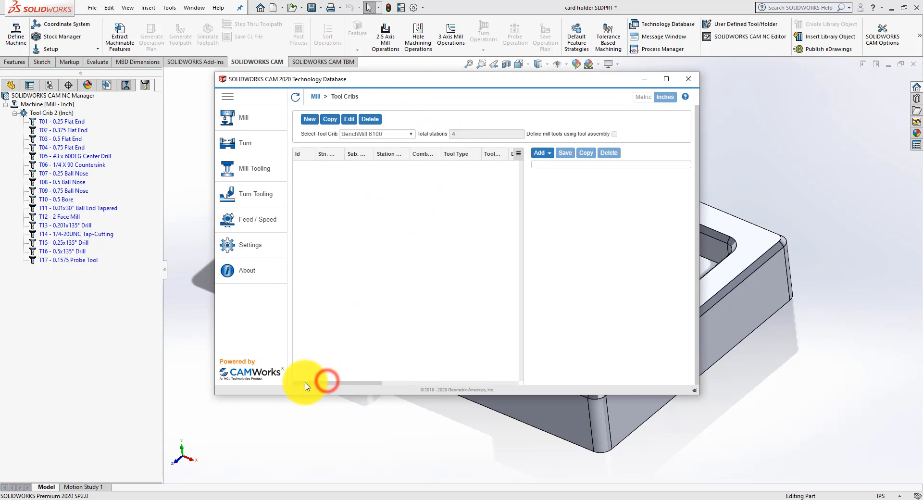
pyautogui.click(386, 210)
# Step: Start adding a flat end mill to the BenchMill 6100 crib and examine the available tools in the selection list
pyautogui.click(545, 154)
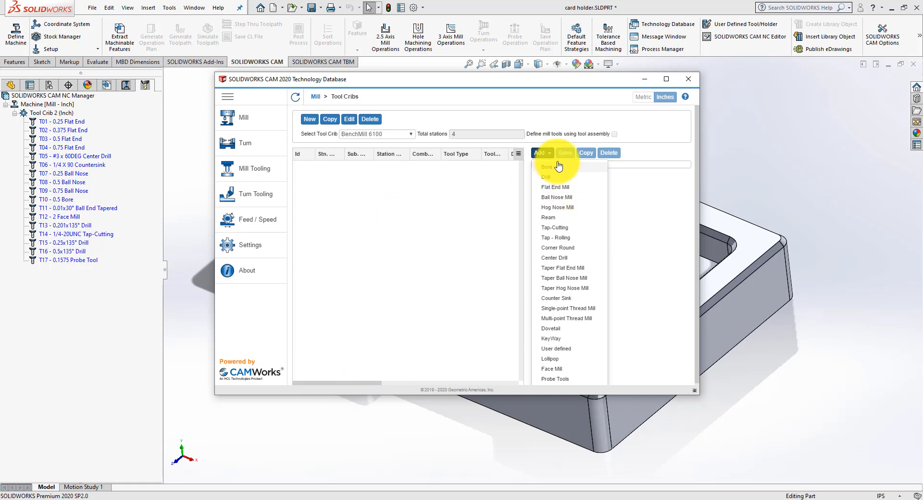
pyautogui.click(559, 188)
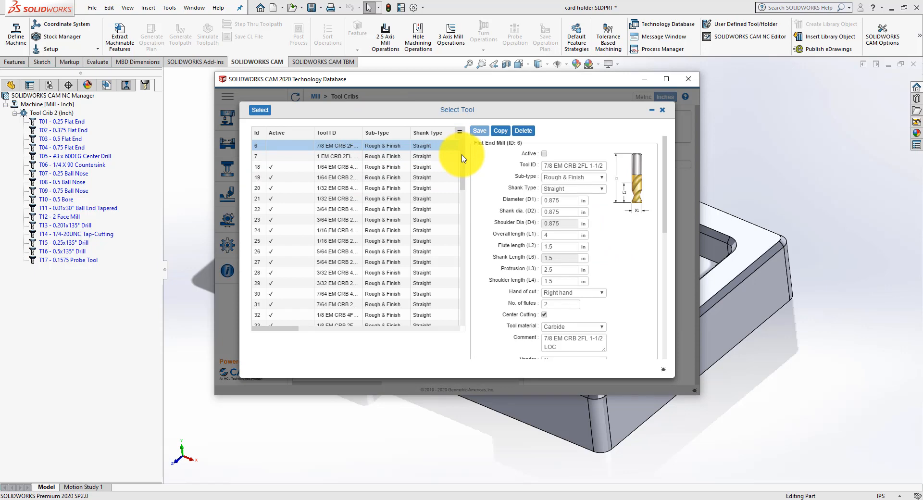
pyautogui.moveTo(463, 159); pyautogui.dragTo(464, 173)
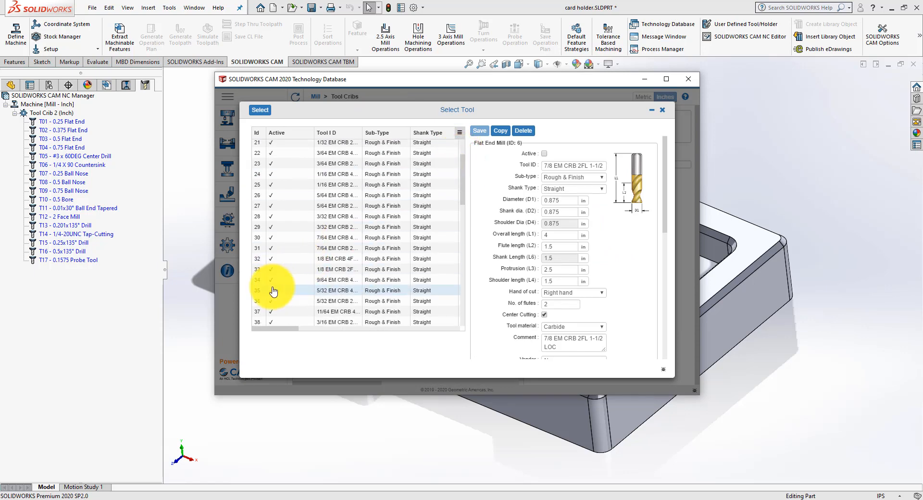
pyautogui.scroll(-5, 295, 313)
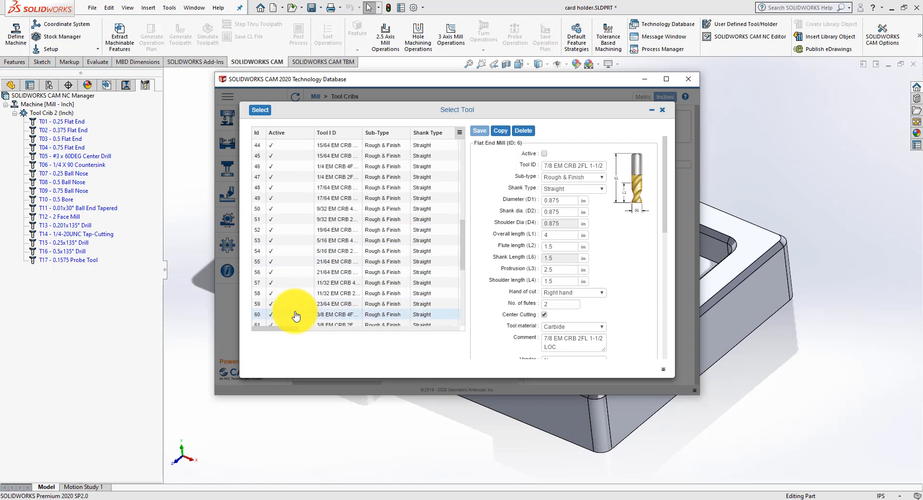
pyautogui.scroll(5, 296, 316)
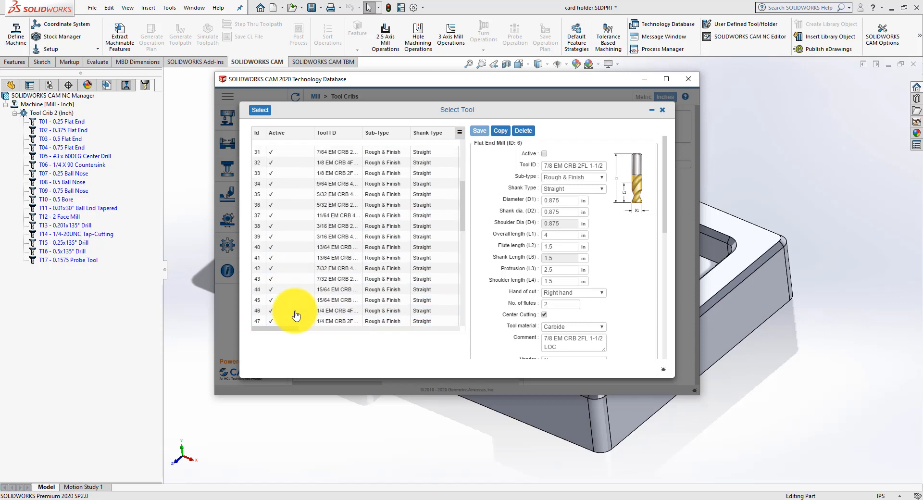
pyautogui.scroll(1, 296, 315)
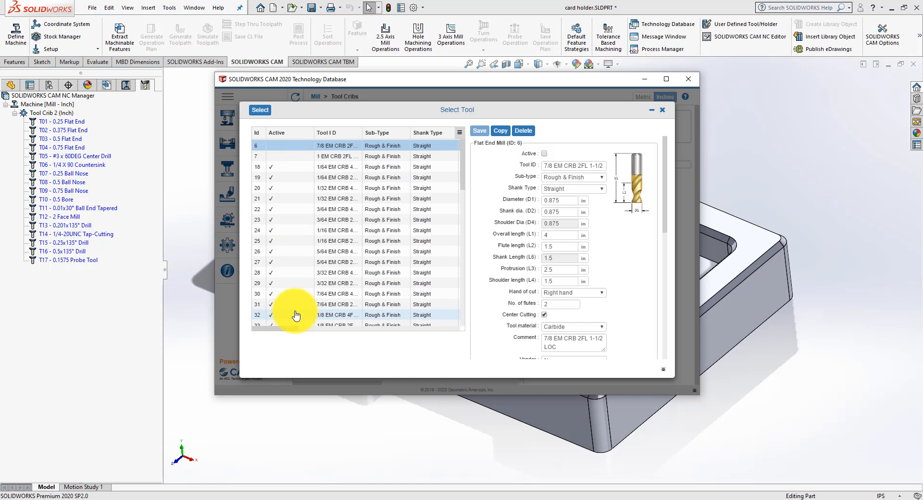
pyautogui.scroll(-2, 295, 314)
pyautogui.scroll(-1, 296, 315)
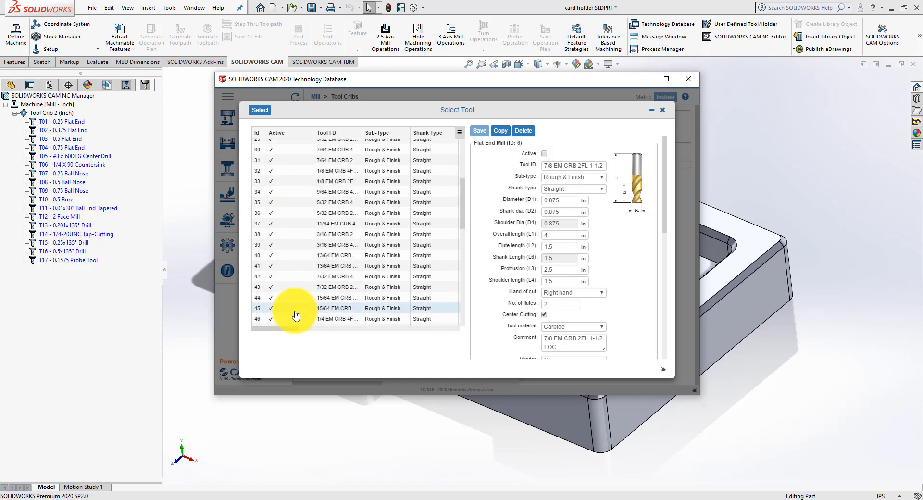
pyautogui.scroll(-3, 295, 315)
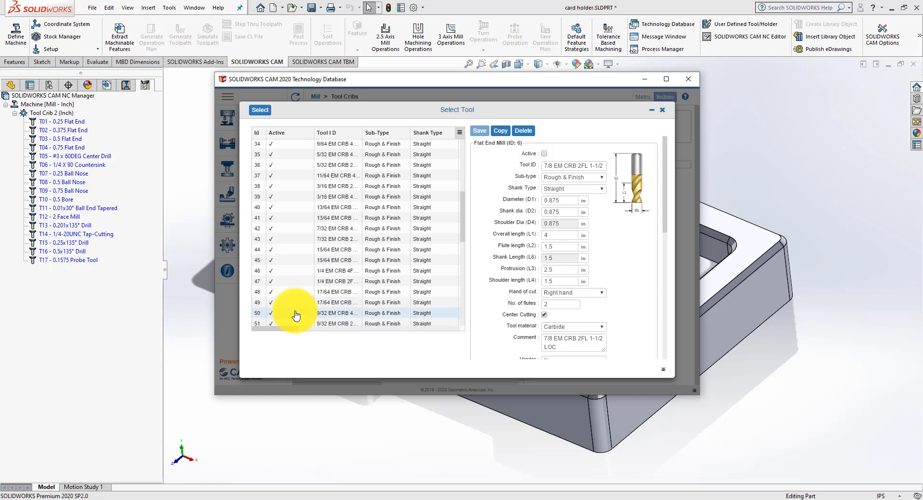
pyautogui.scroll(-3, 296, 315)
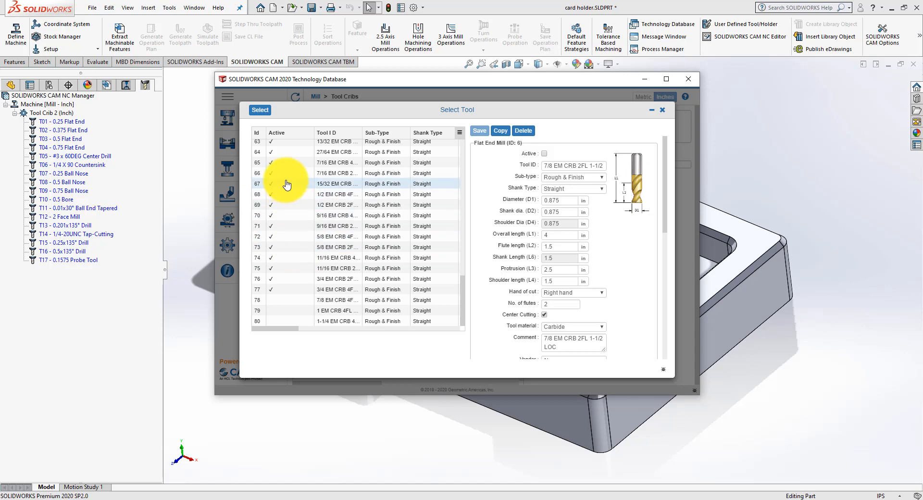
pyautogui.scroll(2, 287, 183)
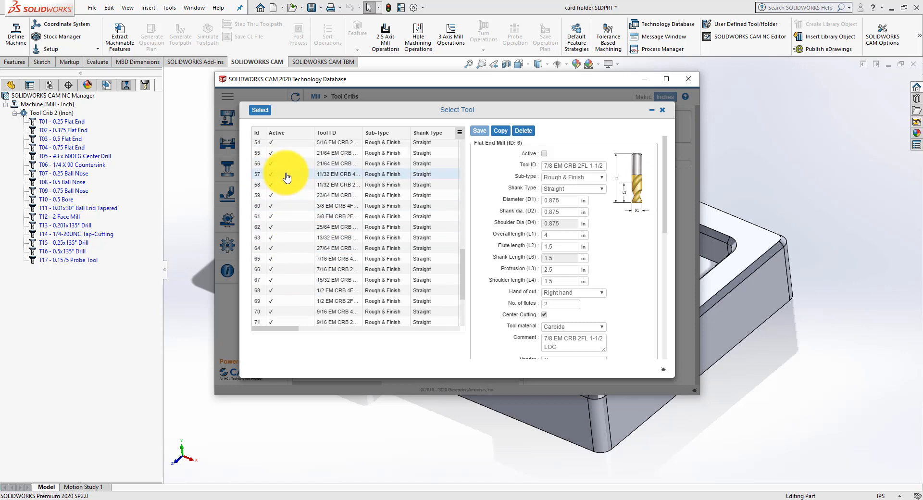
pyautogui.scroll(4, 287, 178)
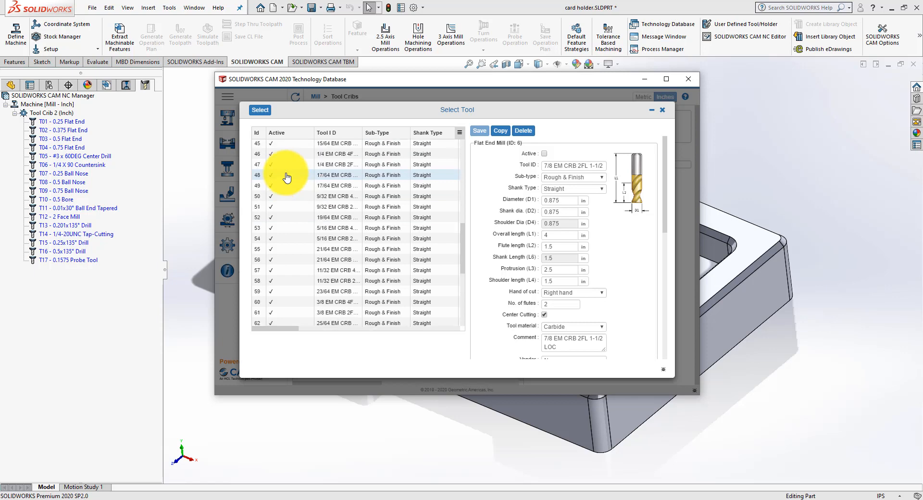
pyautogui.scroll(2, 286, 178)
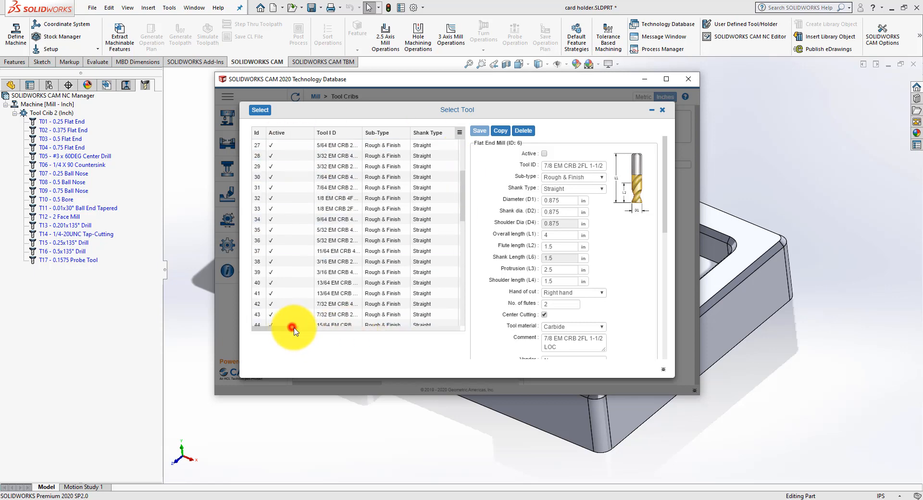
# Step: Sort the flat end mills by diameter, add 3/8 EM CRB 4FL 1 LOC to the crib and save it at station number 1
pyautogui.moveTo(293, 326); pyautogui.dragTo(328, 330)
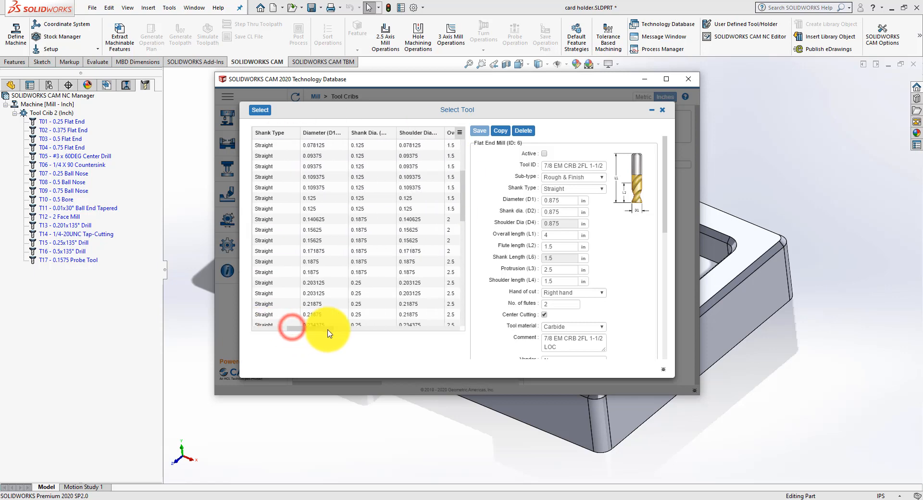
pyautogui.click(316, 135)
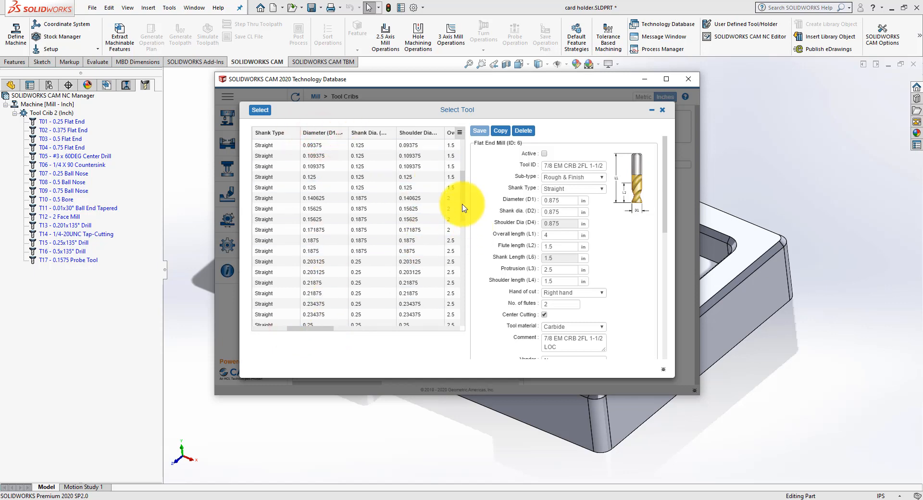
pyautogui.moveTo(462, 208); pyautogui.dragTo(459, 252)
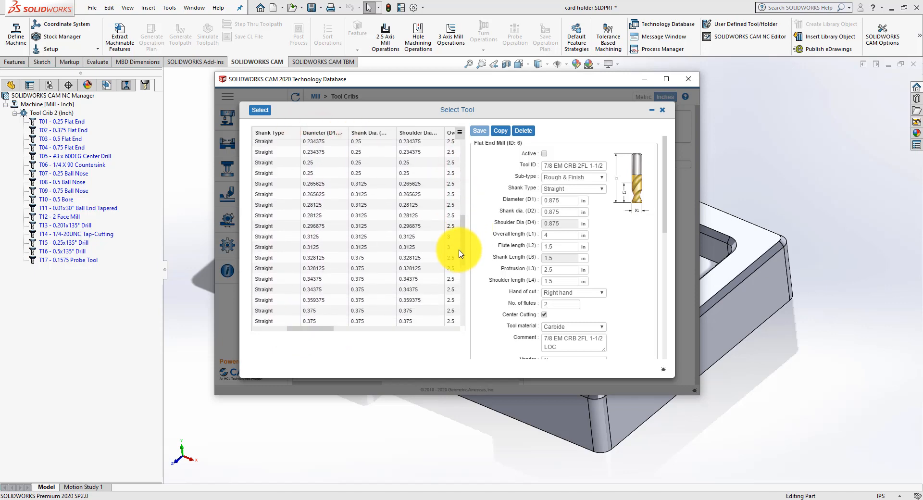
pyautogui.scroll(-3, 459, 253)
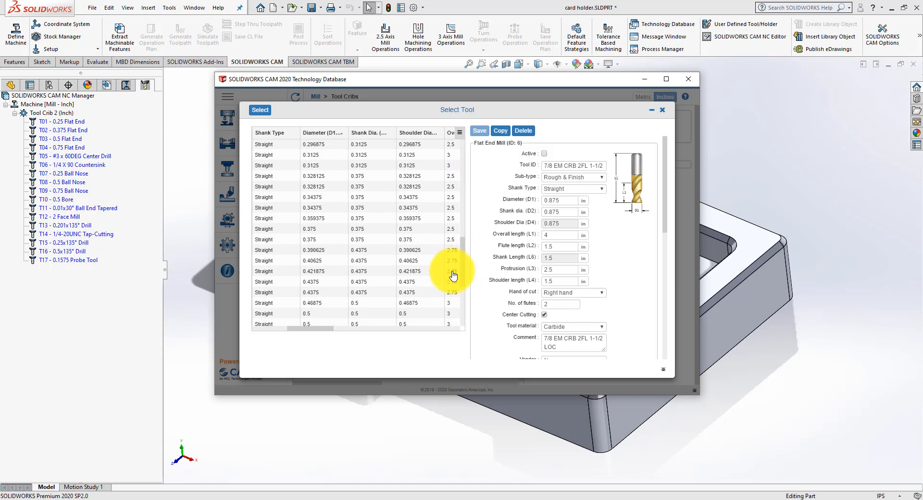
pyautogui.click(288, 242)
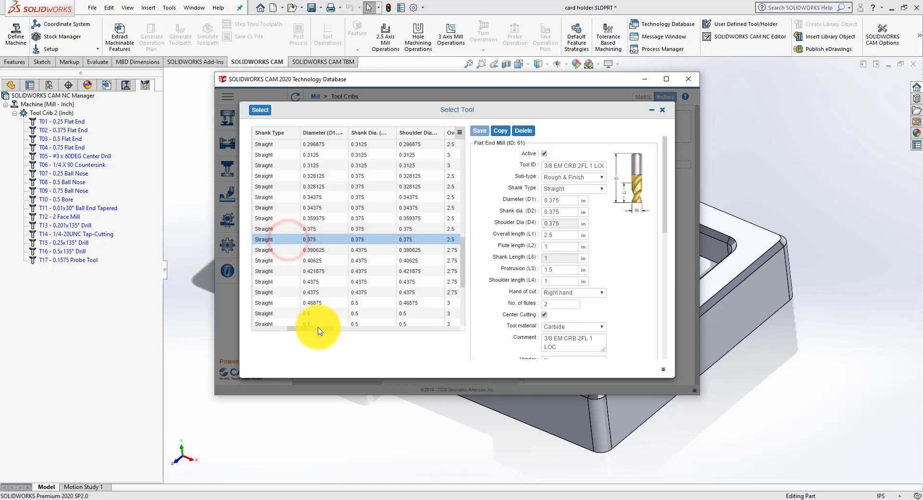
pyautogui.moveTo(313, 328); pyautogui.dragTo(237, 319)
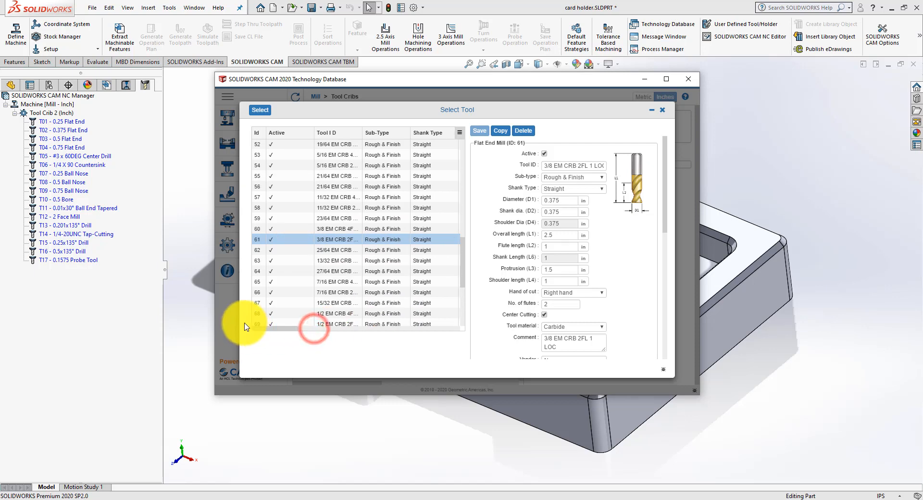
pyautogui.click(337, 229)
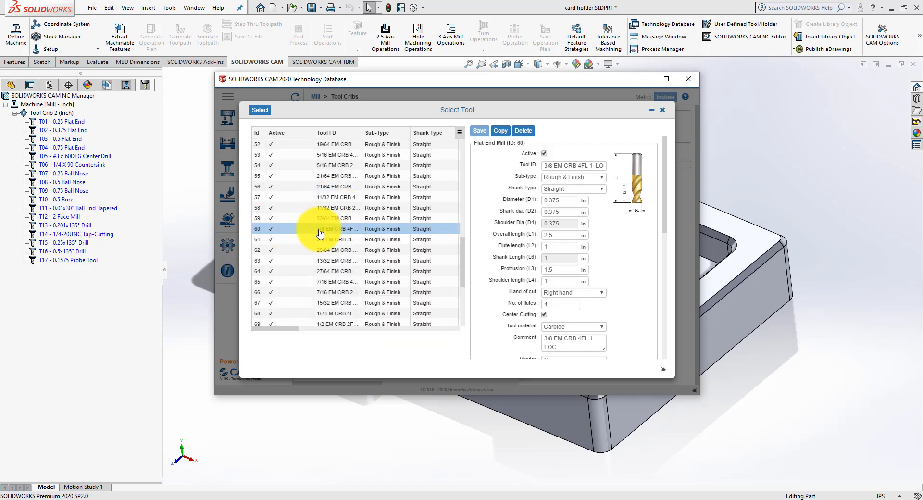
pyautogui.click(260, 112)
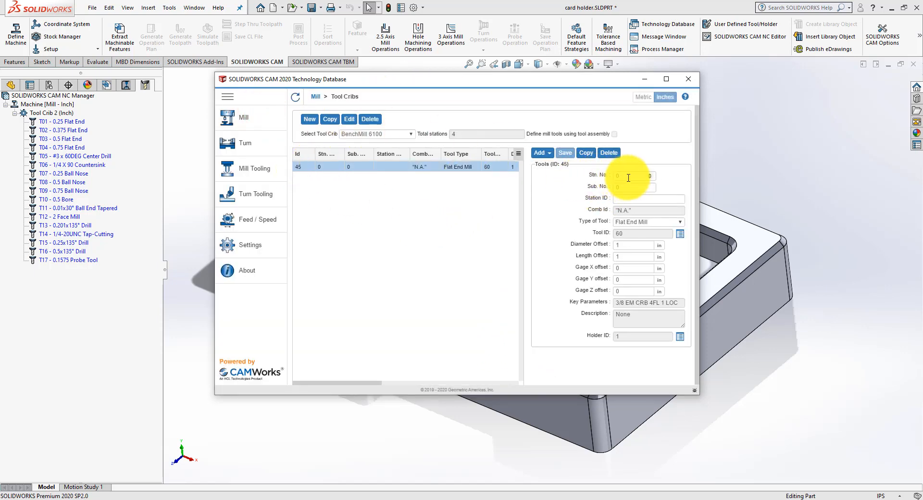
pyautogui.click(649, 174)
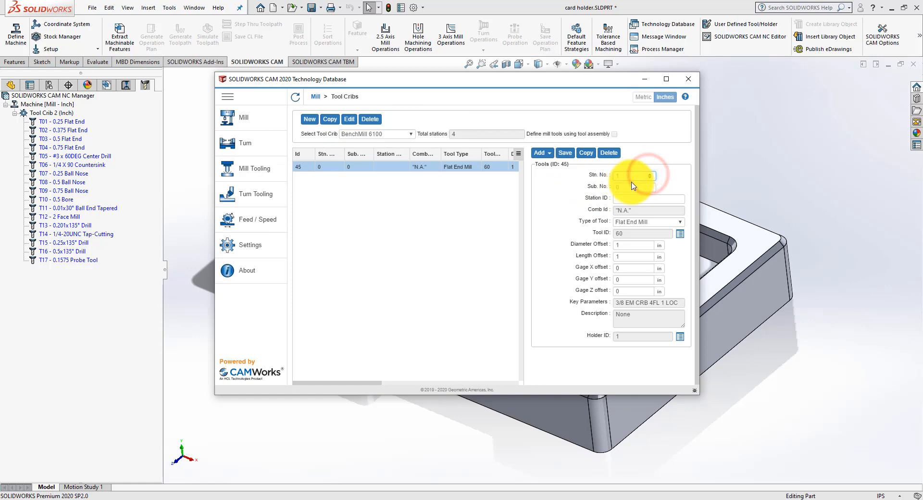
pyautogui.click(563, 154)
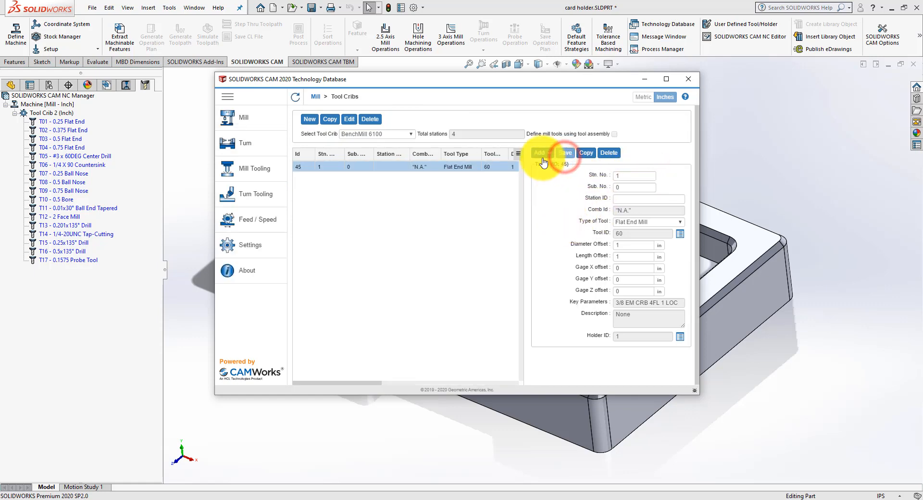
# Step: Add the four-flute flat end mill 1/4 EM CRB 4FL 3/4 LOC to the BenchMill 6100 crib
pyautogui.click(547, 152)
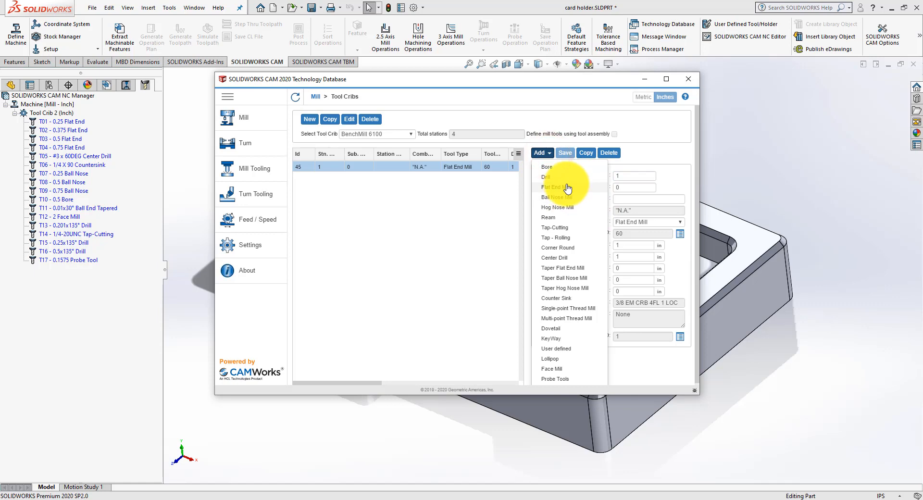
pyautogui.click(566, 187)
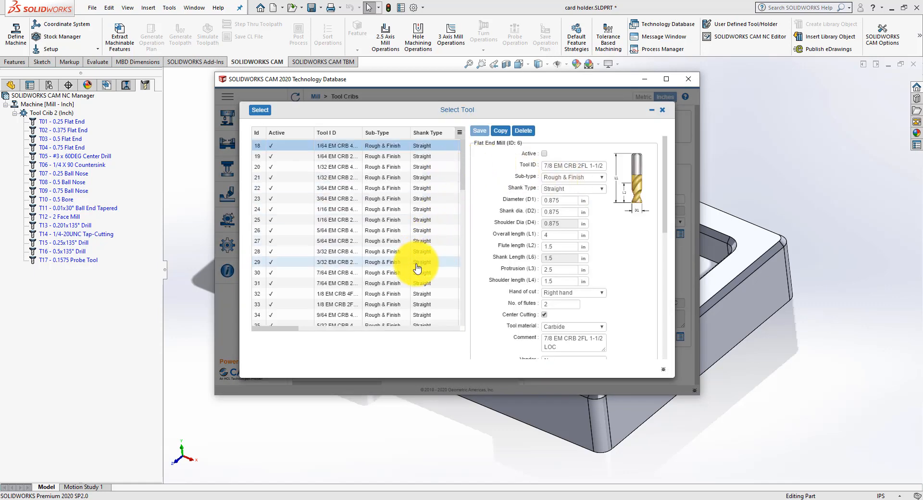
pyautogui.scroll(-5, 410, 295)
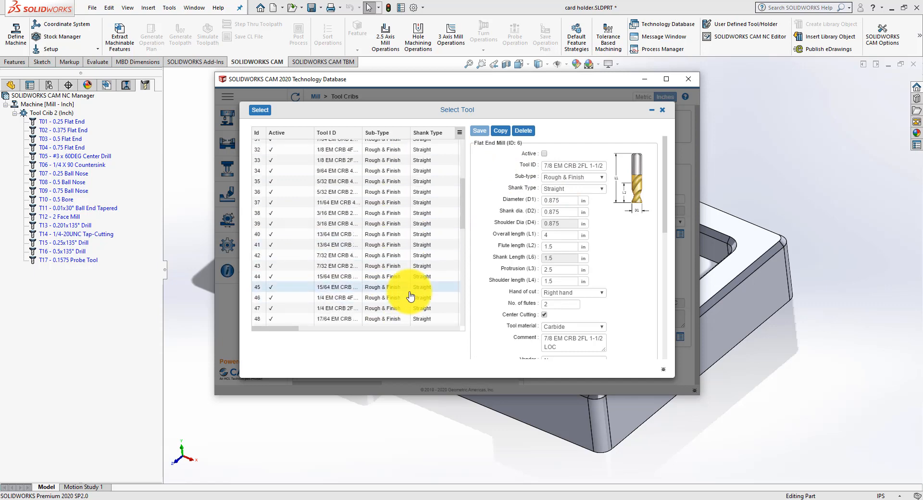
pyautogui.click(463, 319)
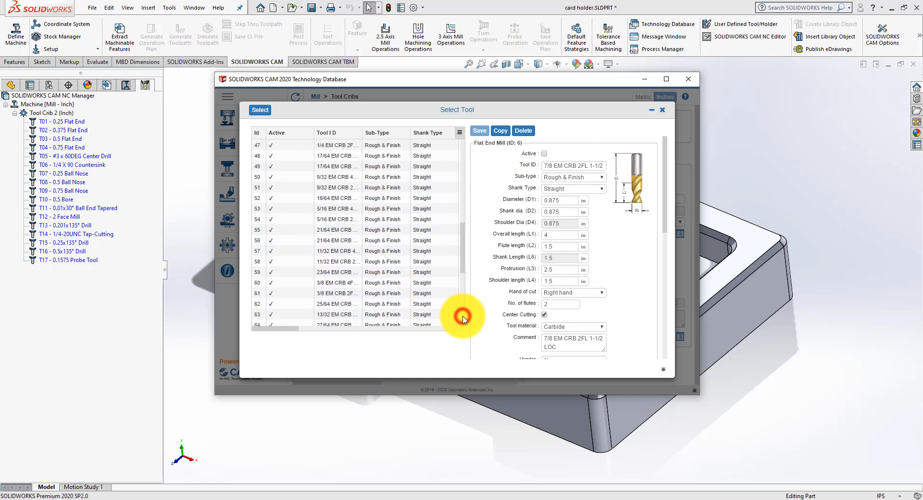
pyautogui.click(329, 145)
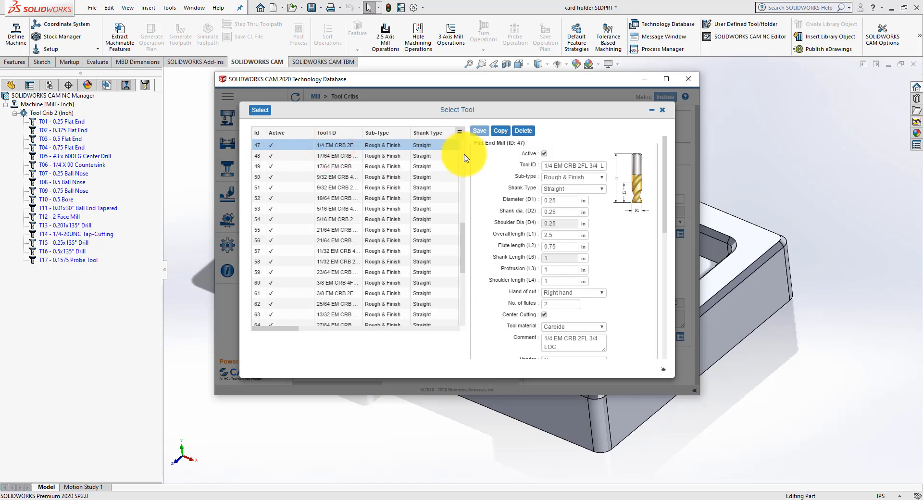
pyautogui.scroll(1, 446, 174)
pyautogui.click(334, 183)
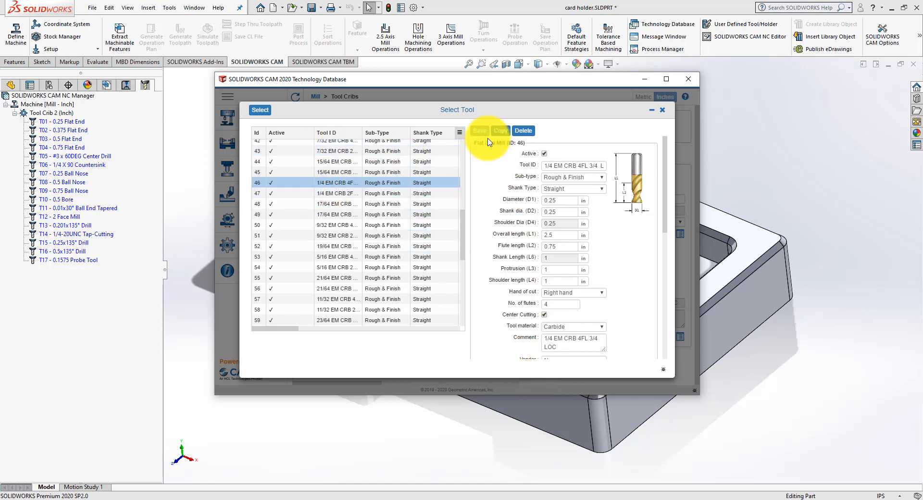
pyautogui.click(254, 114)
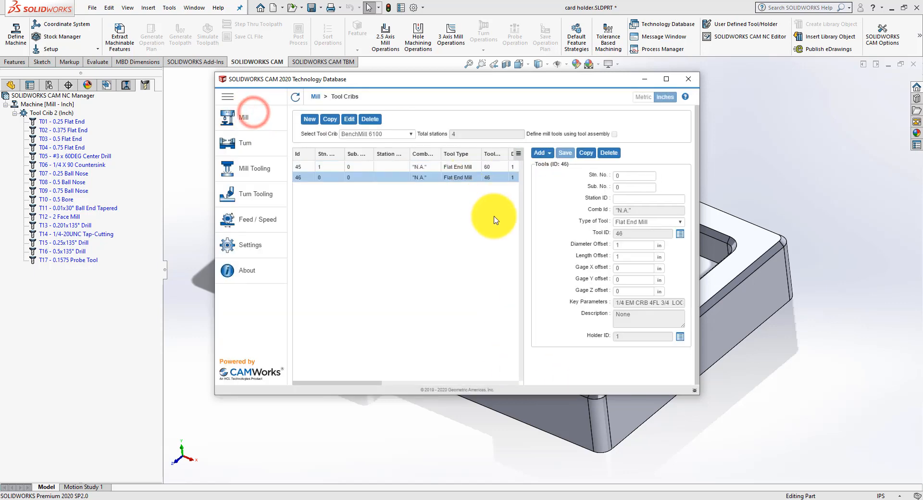
# Step: Set the station number of the 1/4 inch flat end mill to 2 and save the change
pyautogui.click(623, 177)
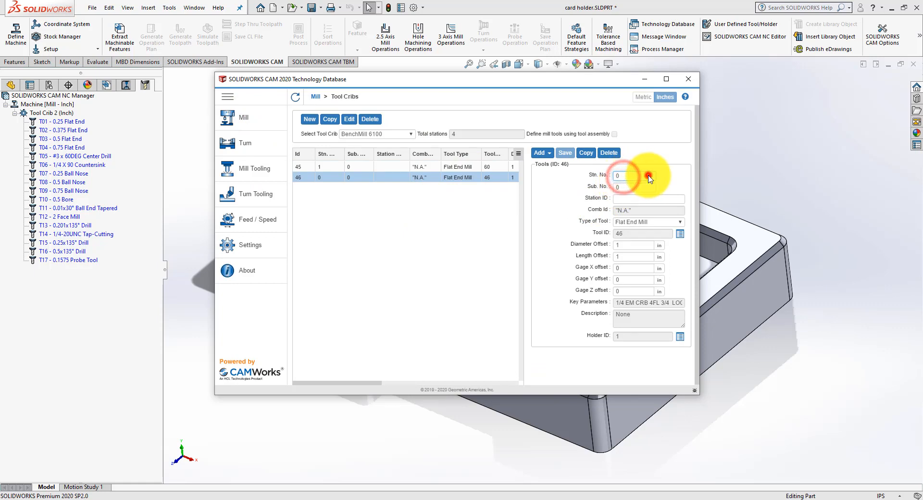
pyautogui.click(649, 174)
pyautogui.click(649, 175)
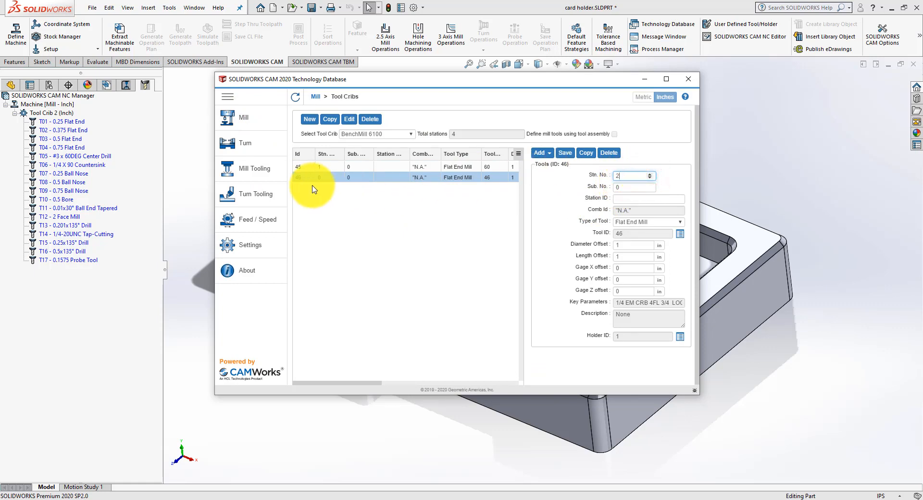
pyautogui.click(565, 155)
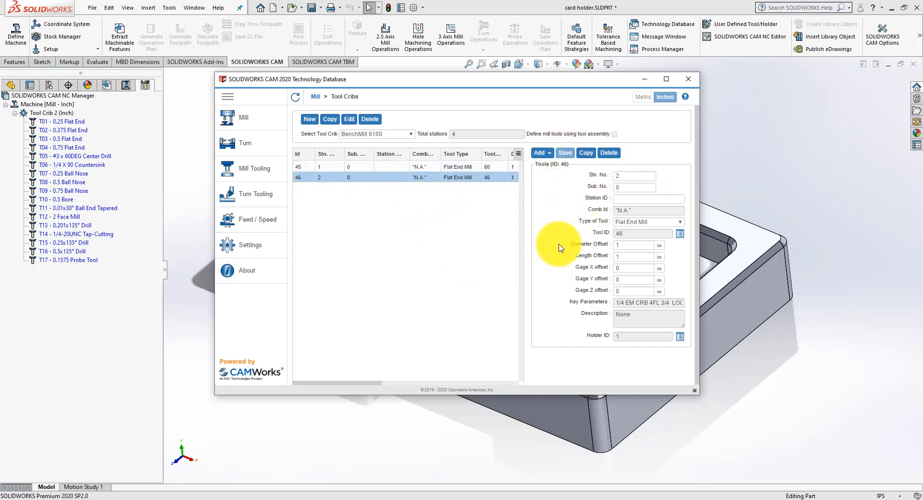
# Step: Add the four-flute ball nose mill 1/8 CRB 4FL BM 1/4 LOC to the BenchMill 6100 crib
pyautogui.click(548, 152)
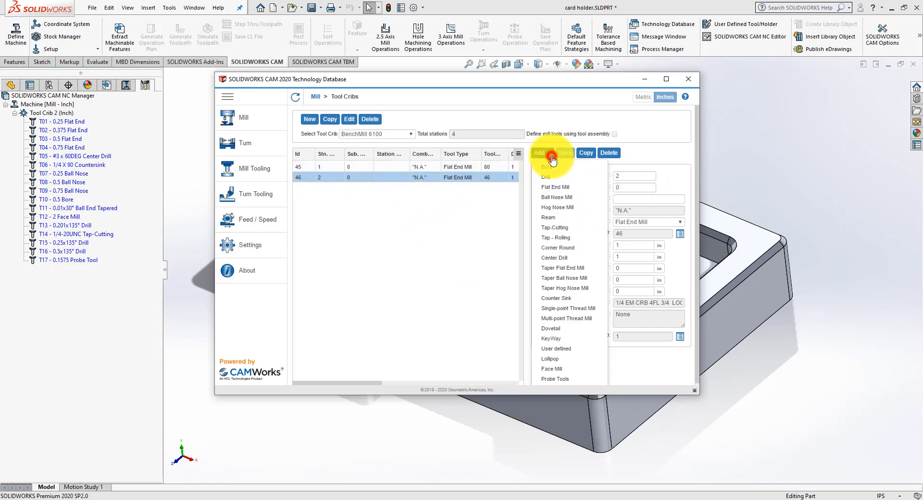
pyautogui.click(552, 194)
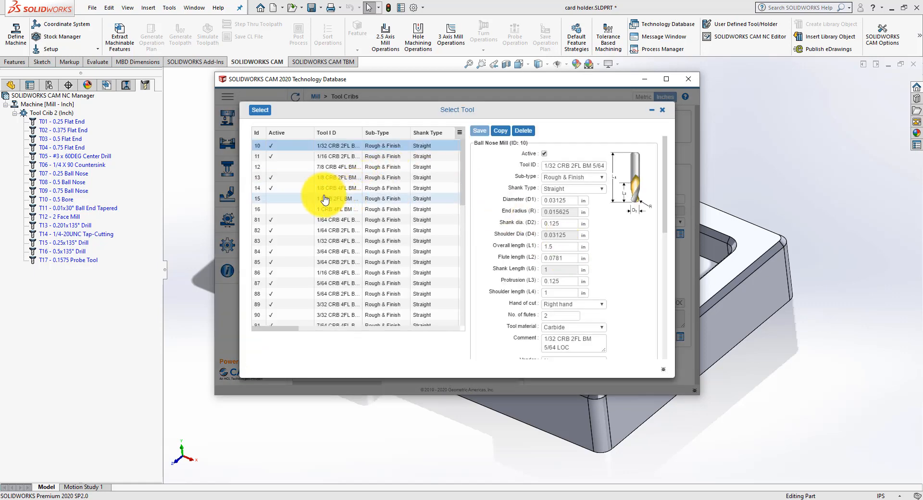
pyautogui.click(306, 188)
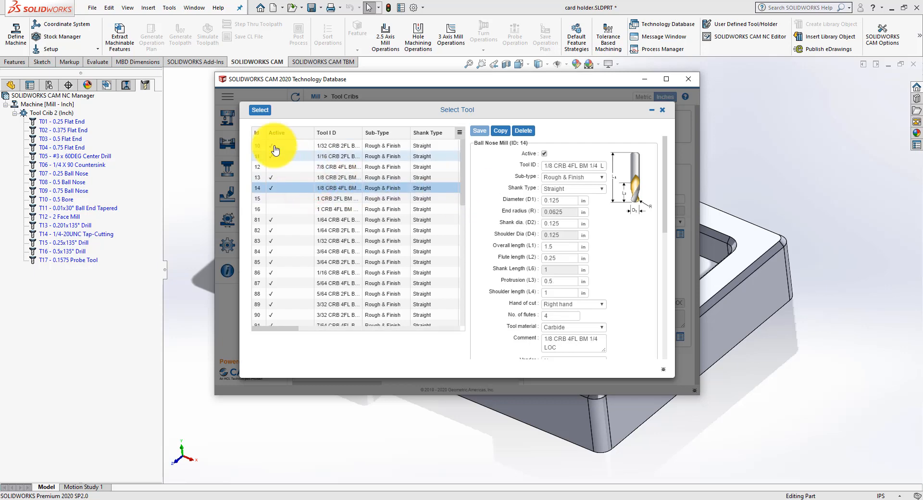
pyautogui.click(260, 112)
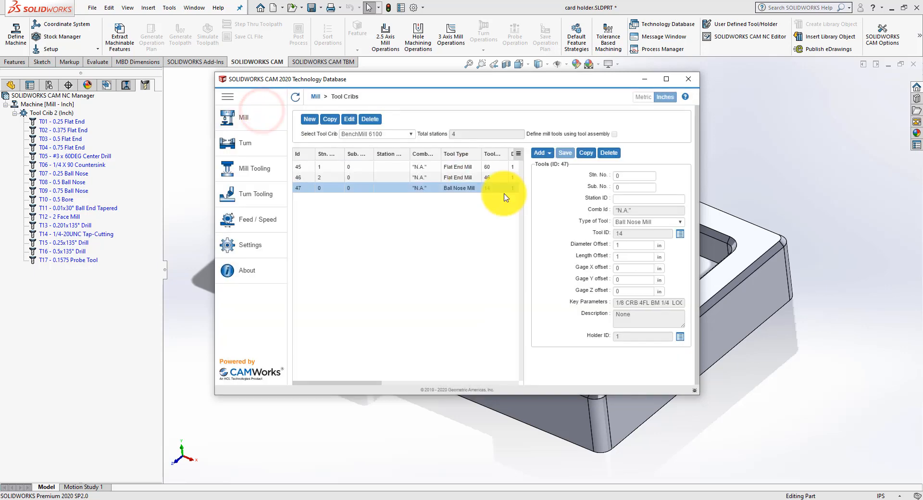
# Step: Set the ball nose mill's station number to 3, save it and check the offset columns of the tool list
pyautogui.click(650, 175)
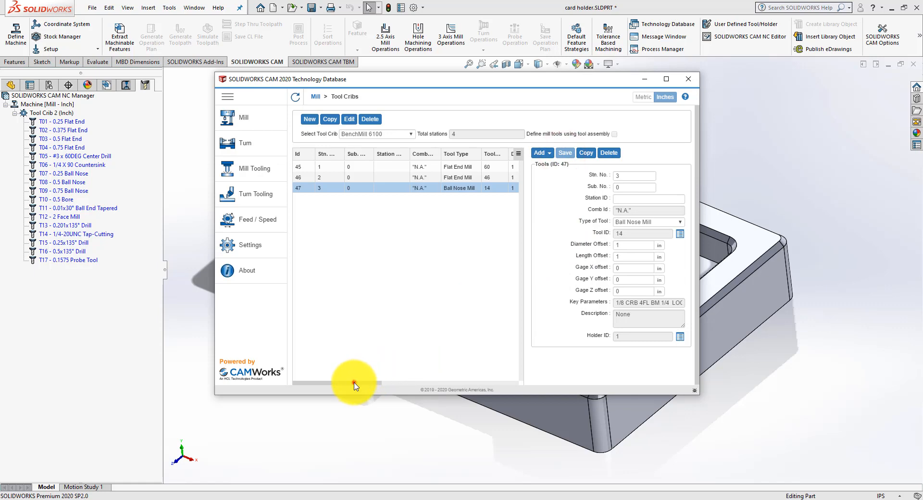
pyautogui.moveTo(353, 382); pyautogui.dragTo(387, 377)
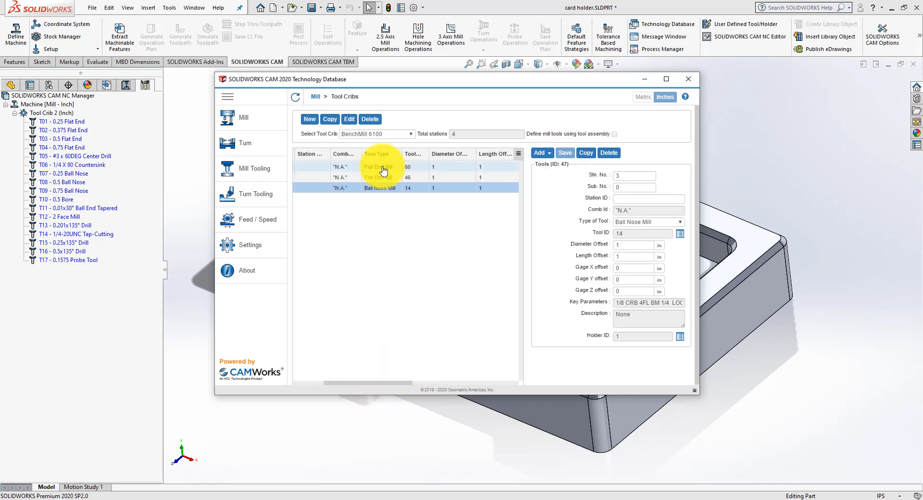
pyautogui.moveTo(403, 383); pyautogui.dragTo(299, 373)
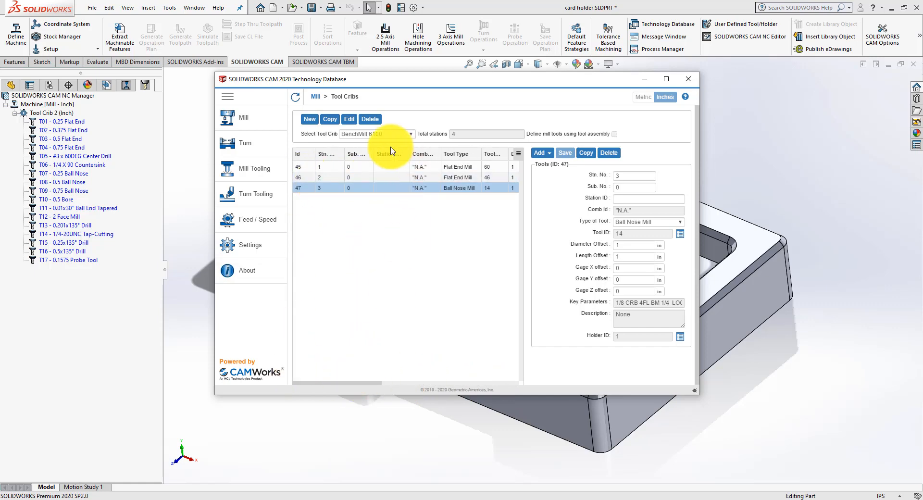
# Step: Set the diameter and length offsets of the 1/4 inch flat end mill at station 2 to 2 and save
pyautogui.click(306, 172)
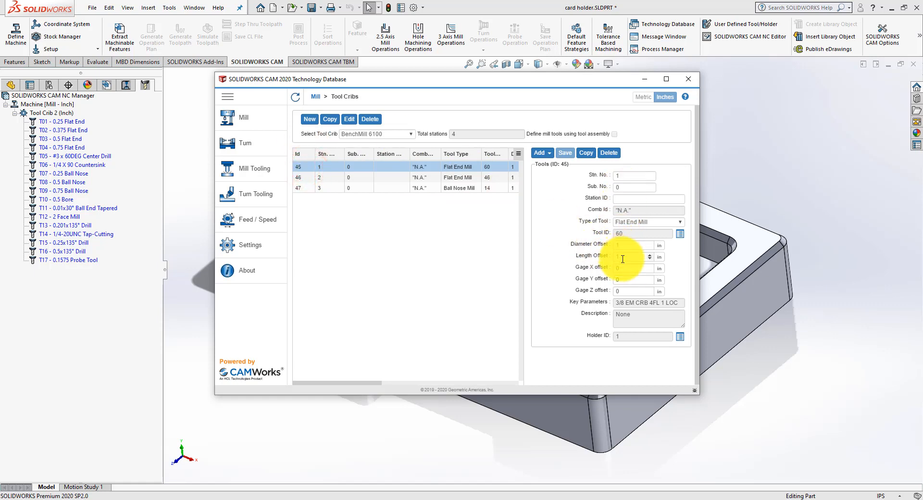
pyautogui.click(305, 177)
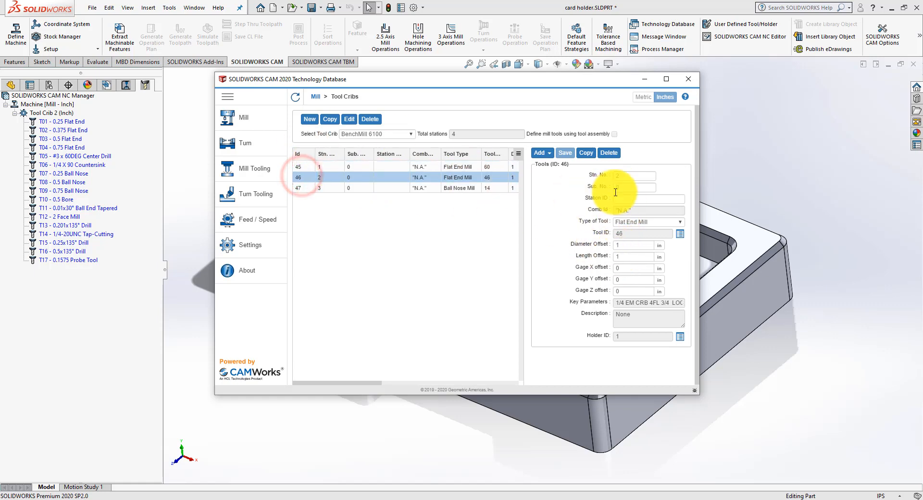
pyautogui.click(620, 176)
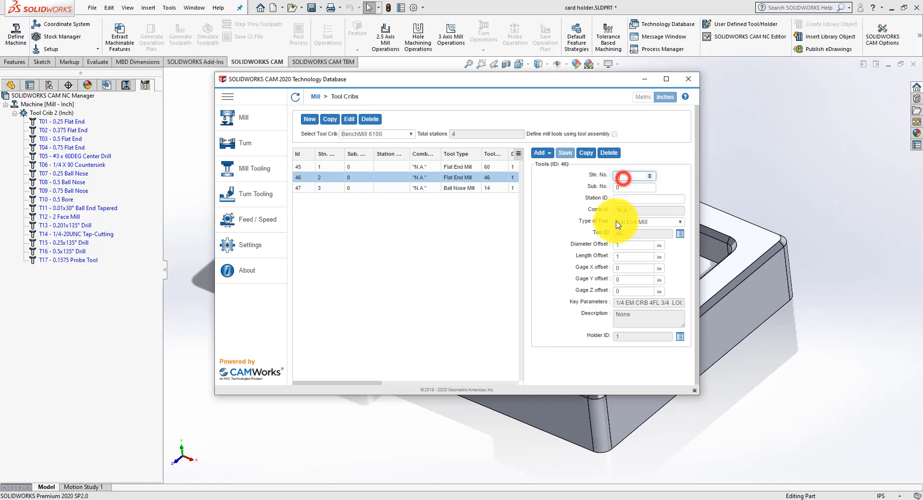
pyautogui.click(640, 258)
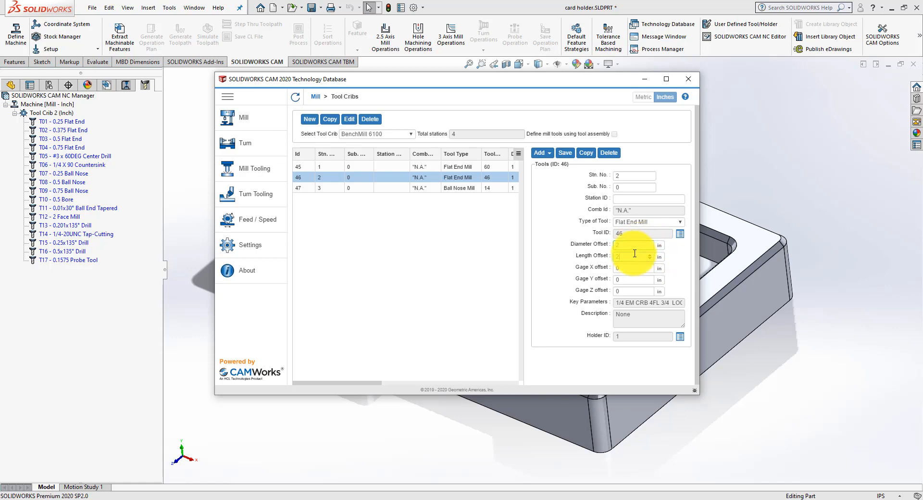
pyautogui.click(565, 152)
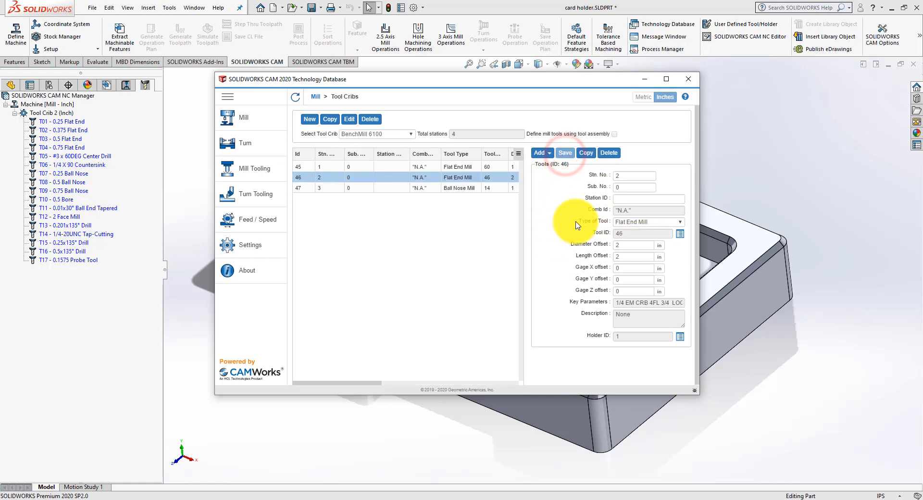
# Step: Set the diameter offset and length offset of the ball nose mill at station 3 to 3 and save
pyautogui.click(296, 191)
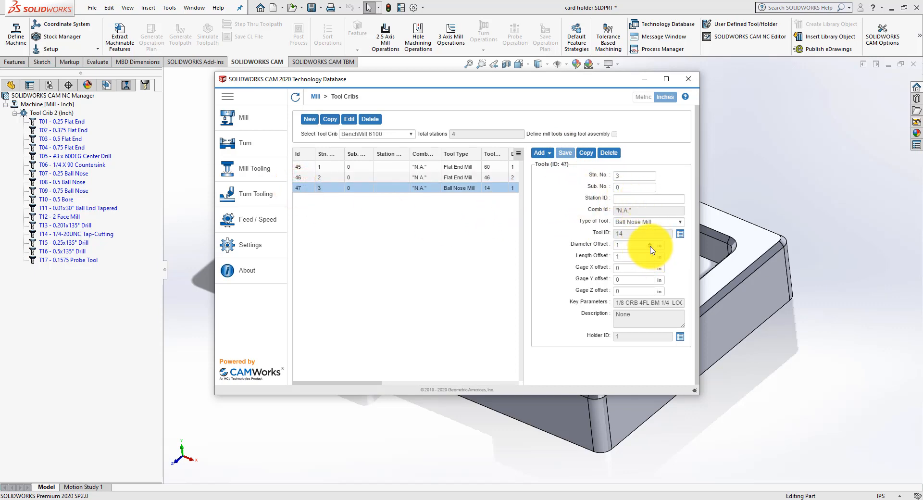
pyautogui.click(627, 246)
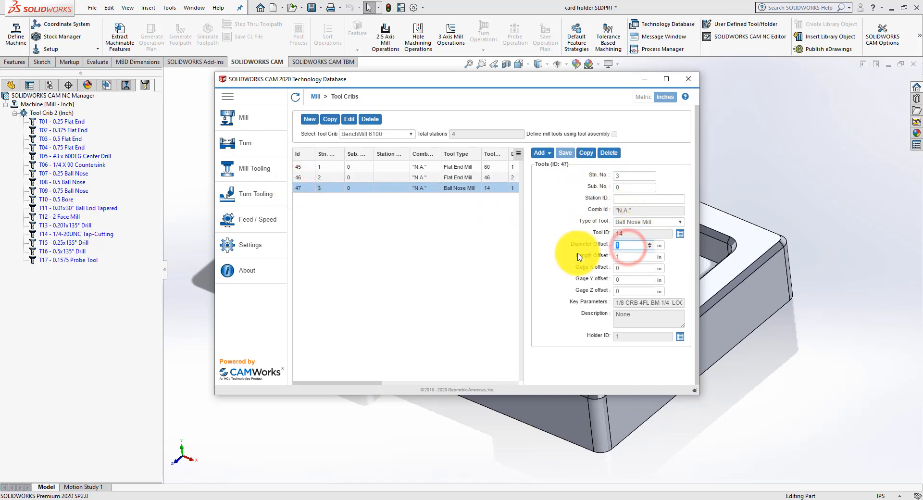
pyautogui.write('3')
pyautogui.click(625, 257)
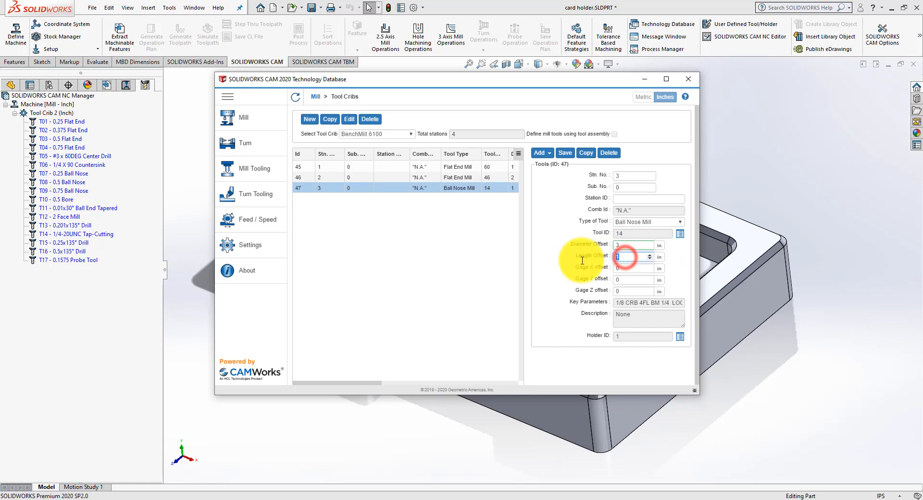
pyautogui.write('3')
pyautogui.click(564, 153)
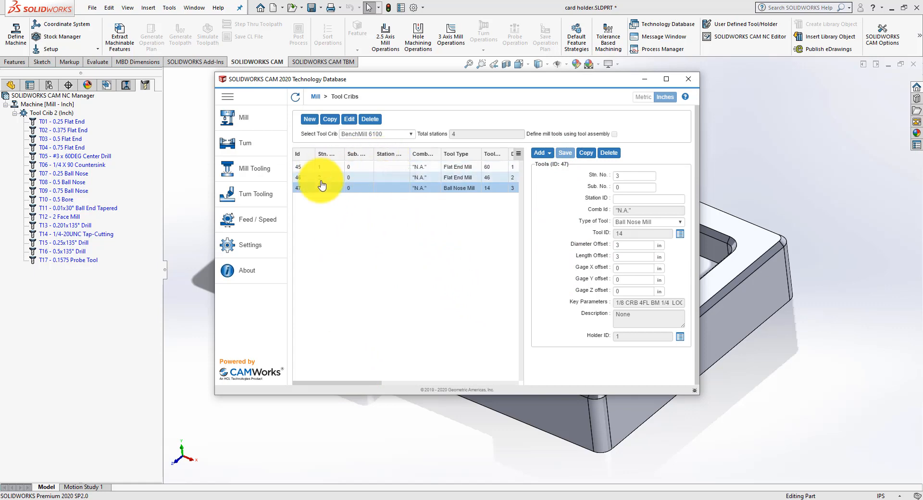
# Step: Add the 1/4 X 90DEG countersink to the crib, saving it with an end diameter of 0.01 in
pyautogui.click(308, 212)
pyautogui.click(550, 154)
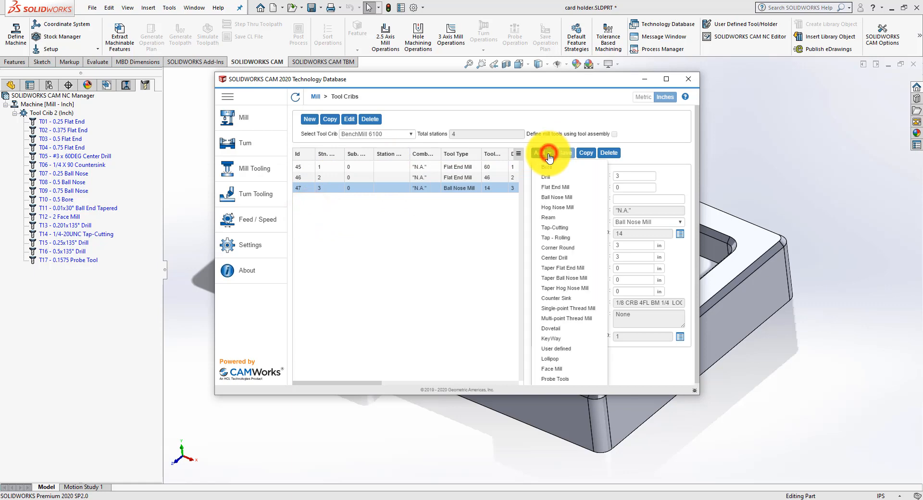
pyautogui.click(559, 298)
pyautogui.click(381, 112)
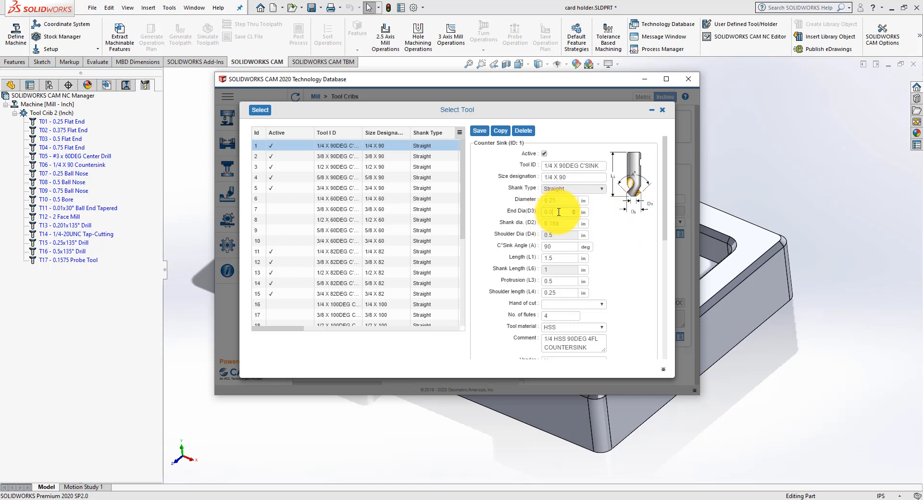
pyautogui.click(480, 131)
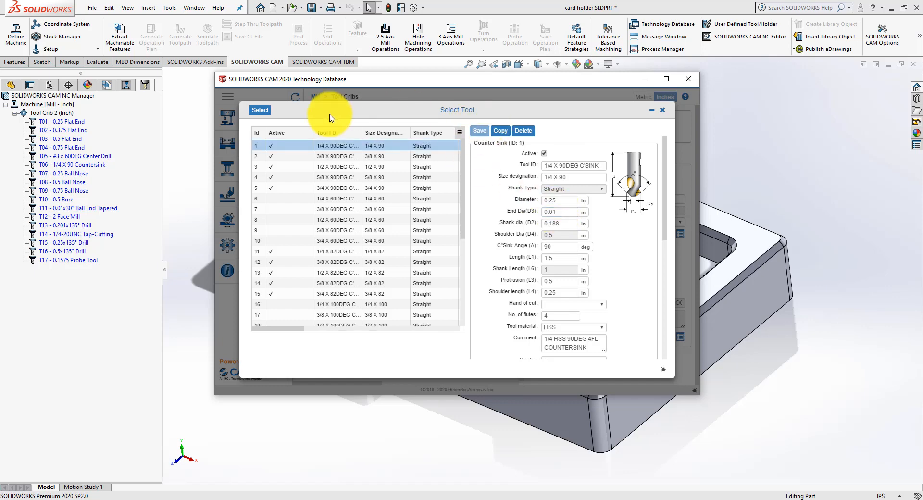
pyautogui.click(264, 110)
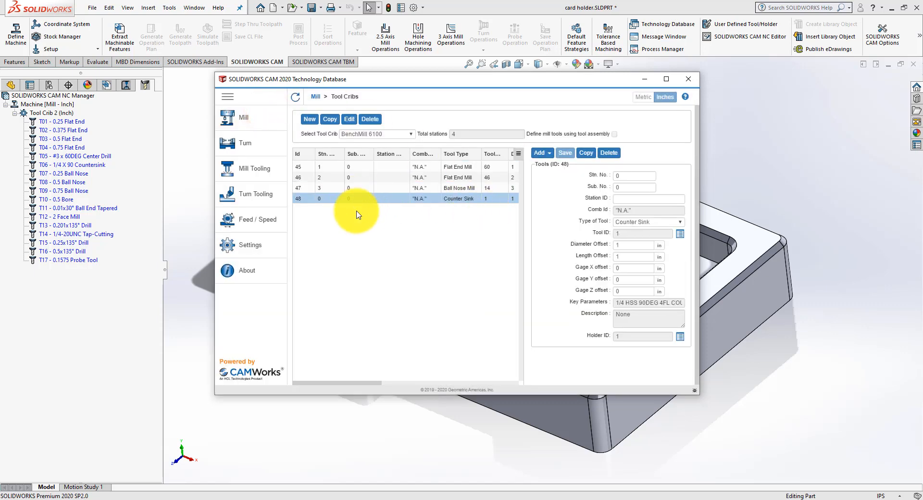
# Step: Set the countersink's station number, diameter offset and length offset to 4 and save the tool
pyautogui.click(629, 175)
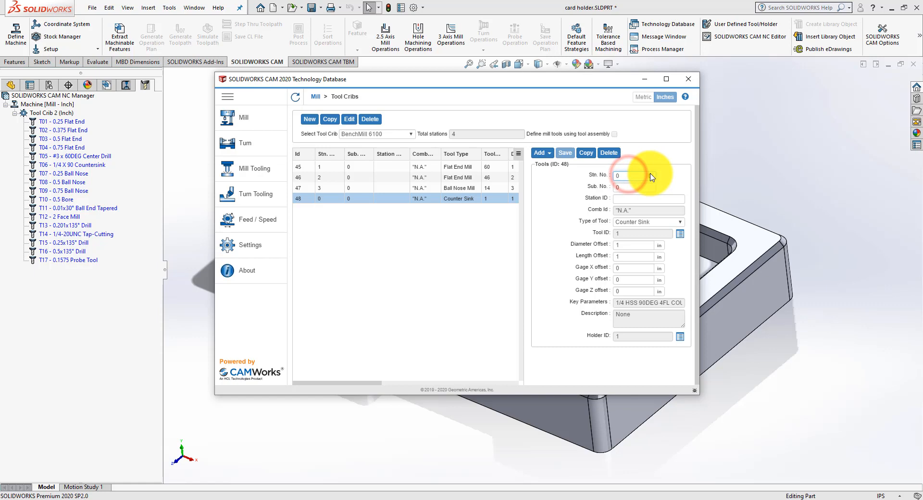
pyautogui.click(624, 176)
pyautogui.write('4')
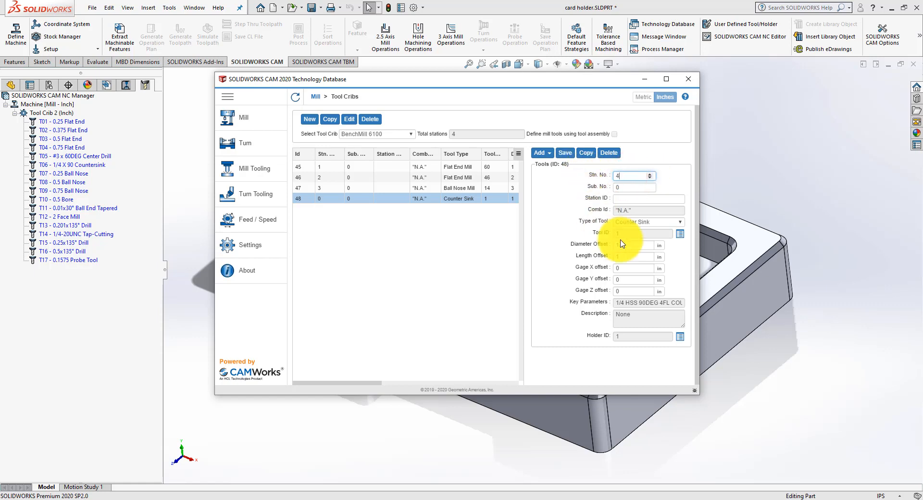
pyautogui.click(625, 245)
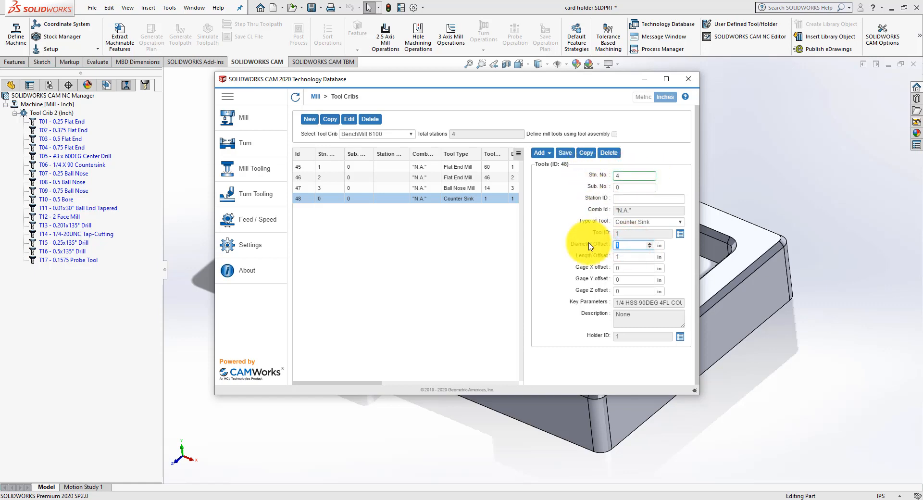
pyautogui.write('4')
pyautogui.click(618, 257)
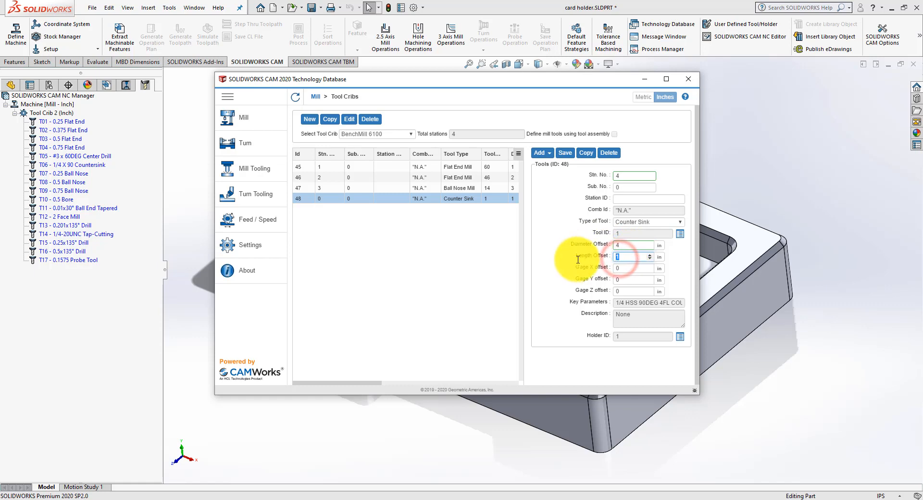
pyautogui.write('4')
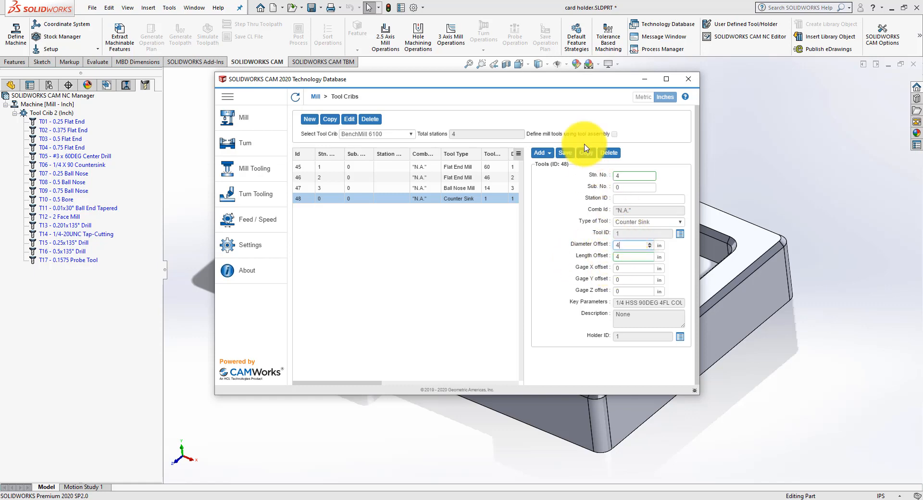
pyautogui.click(561, 152)
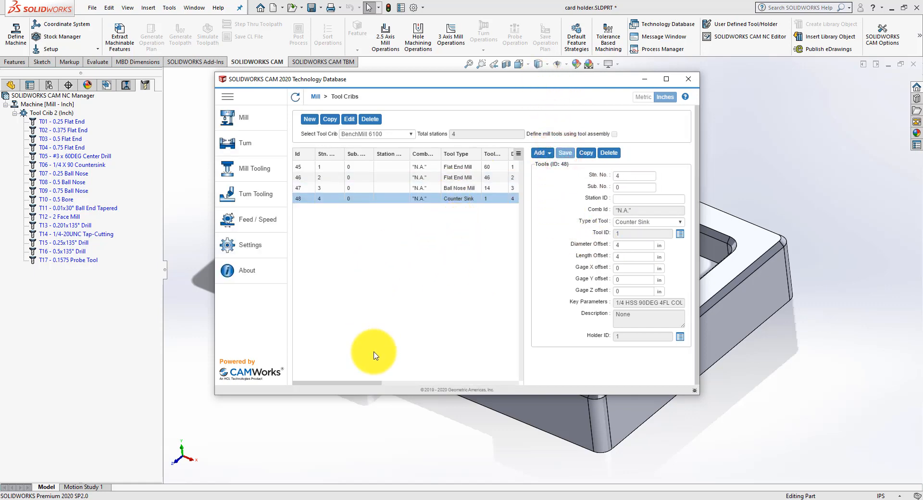
# Step: Review the remaining columns of the BenchMill 6100 tool list, return to the Mill overview and close the Technology Database
pyautogui.moveTo(355, 382); pyautogui.dragTo(494, 390)
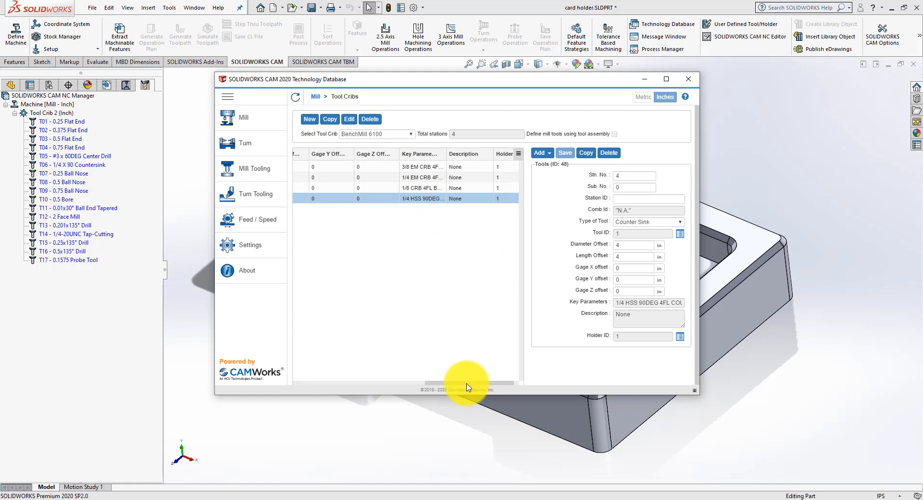
pyautogui.moveTo(468, 388); pyautogui.dragTo(319, 383)
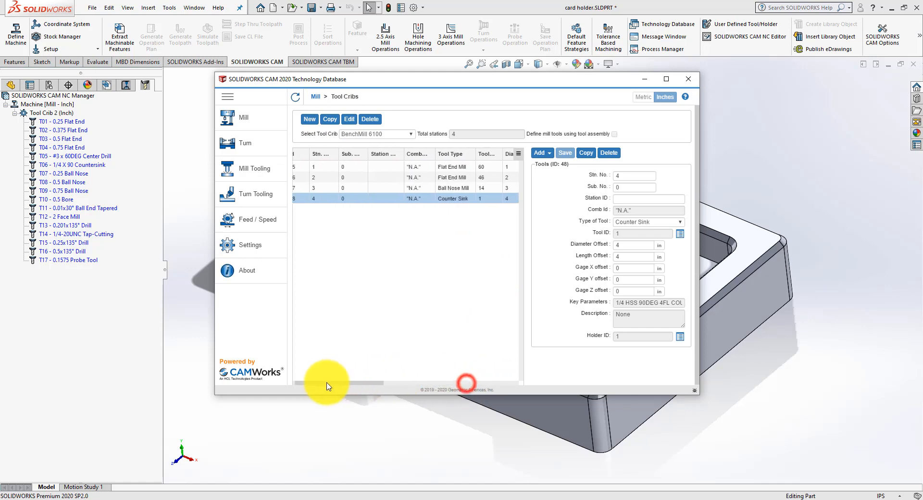
pyautogui.click(312, 97)
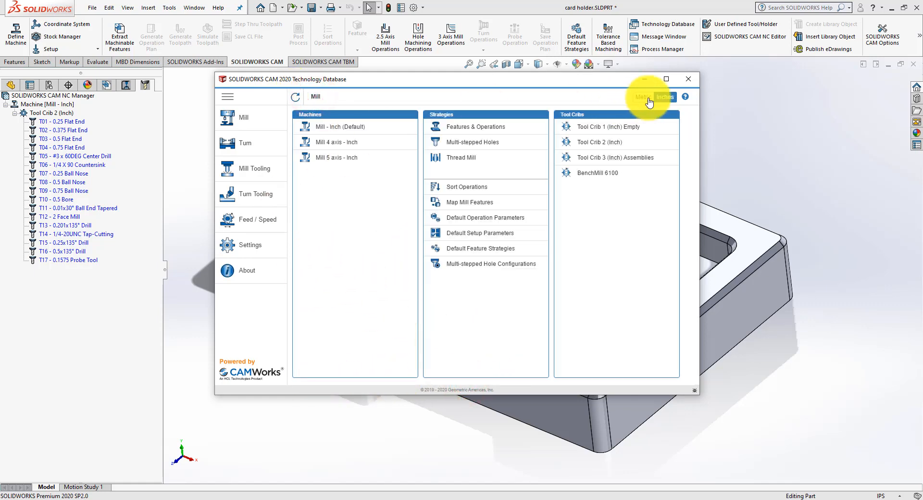
pyautogui.click(687, 80)
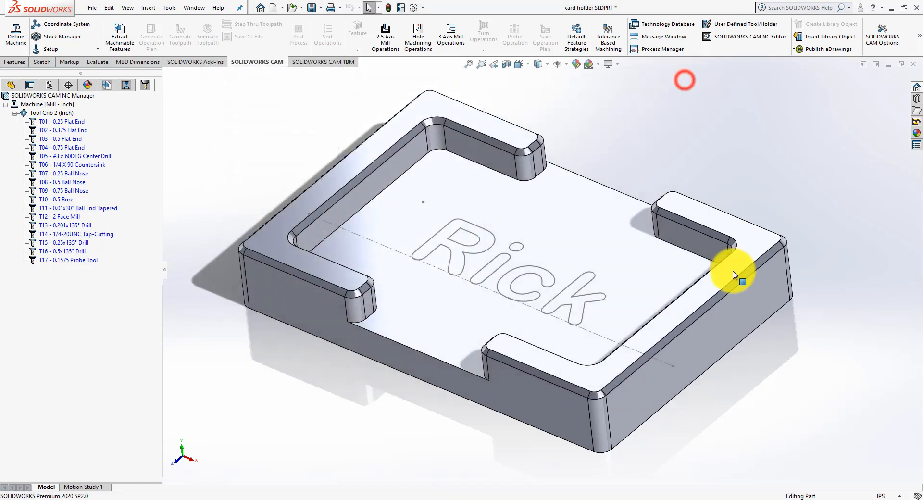
# Step: Open the Mill - Inch machine definition from the CAM feature tree and select BenchMill 6100 as its tool crib
pyautogui.click(125, 87)
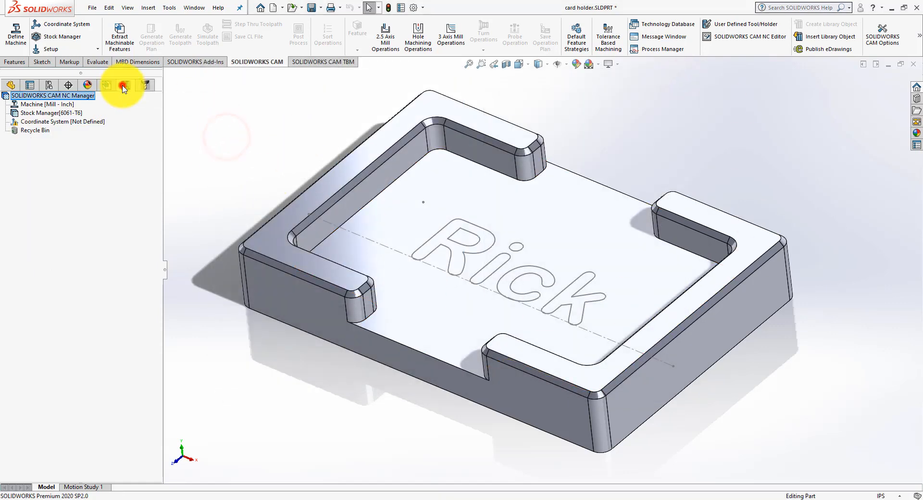
pyautogui.click(36, 95)
pyautogui.click(44, 104)
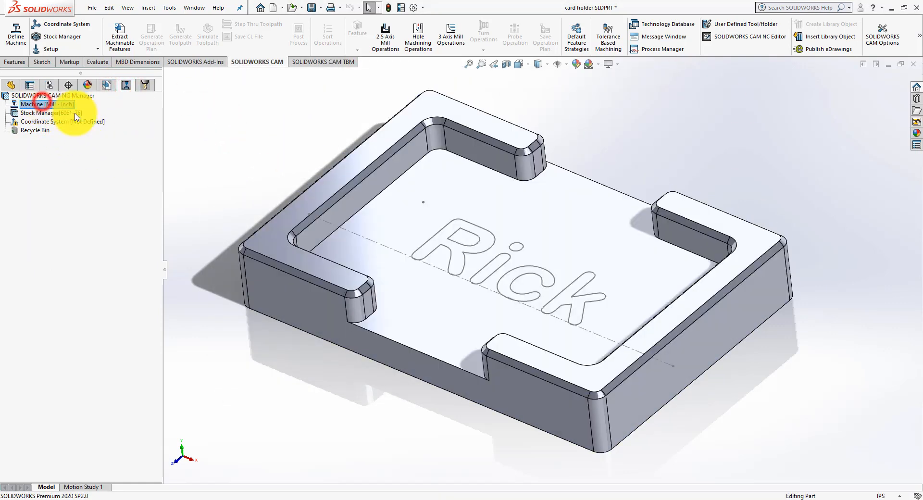
pyautogui.doubleClick(43, 106)
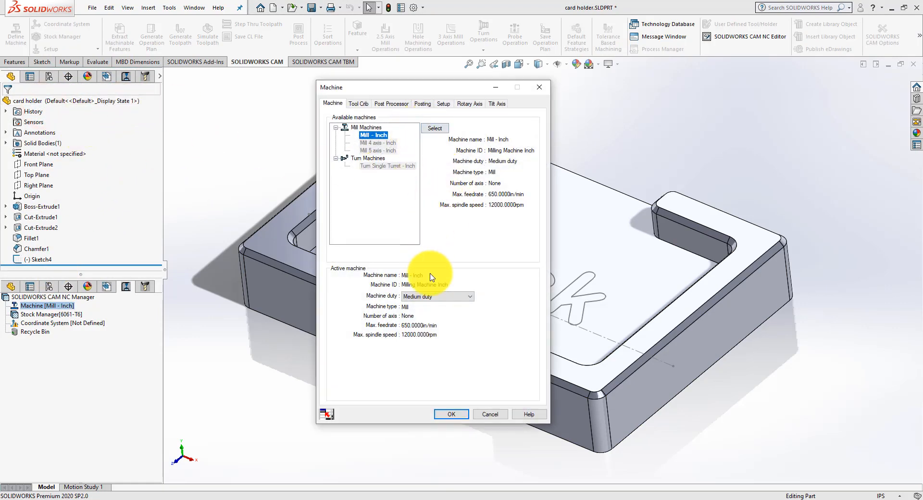
pyautogui.click(361, 106)
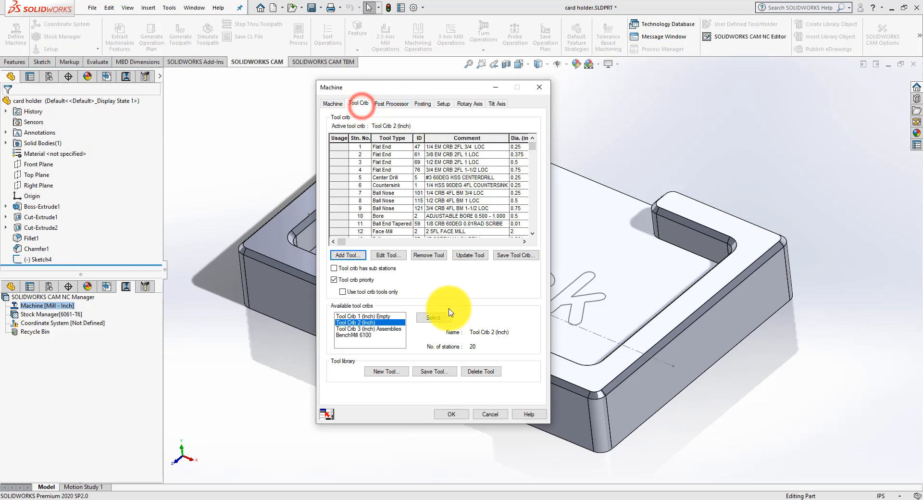
pyautogui.click(366, 335)
pyautogui.click(426, 317)
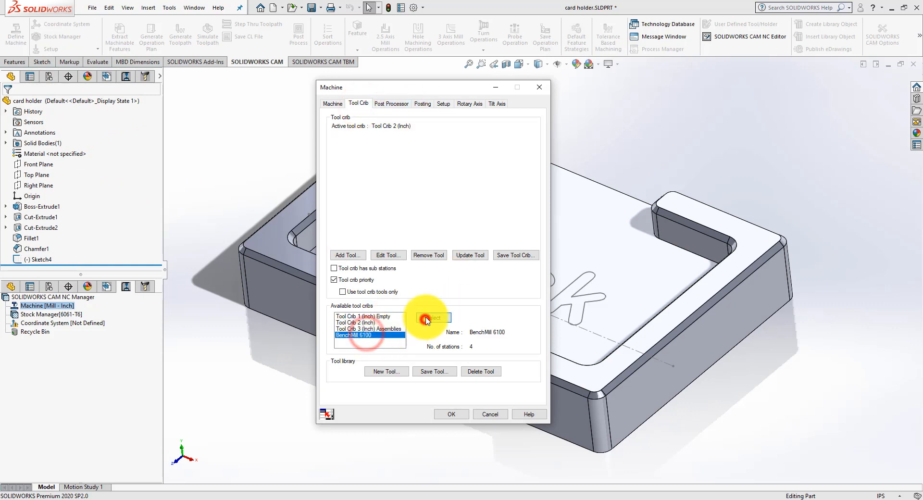
# Step: Accept the machine definition and show the tool tree listing the BenchMill 6100 crib's tools
pyautogui.click(444, 413)
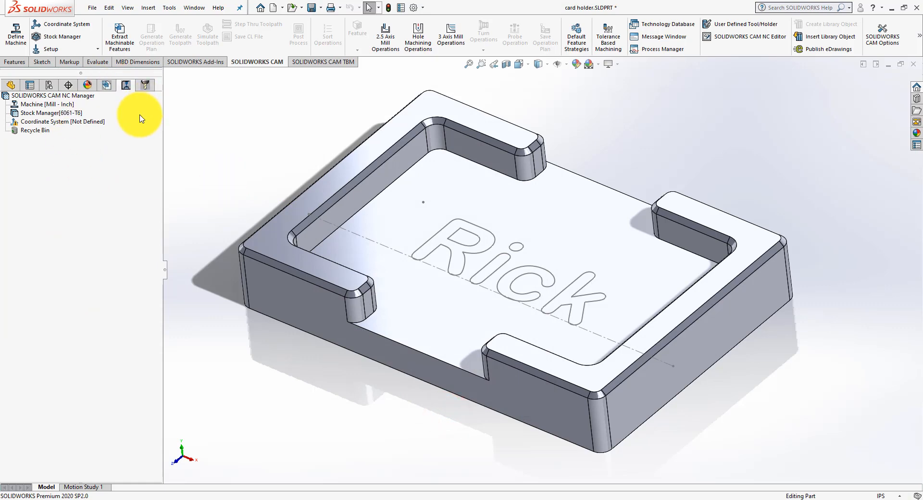
pyautogui.click(145, 84)
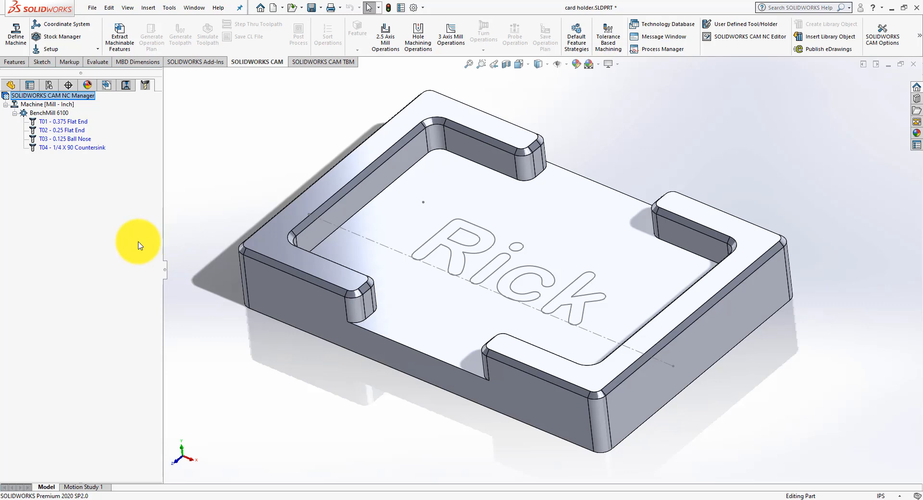
# Step: Open the Stock Manager and set the bounding box stock's Y+ offset to 0.02 in
pyautogui.click(57, 42)
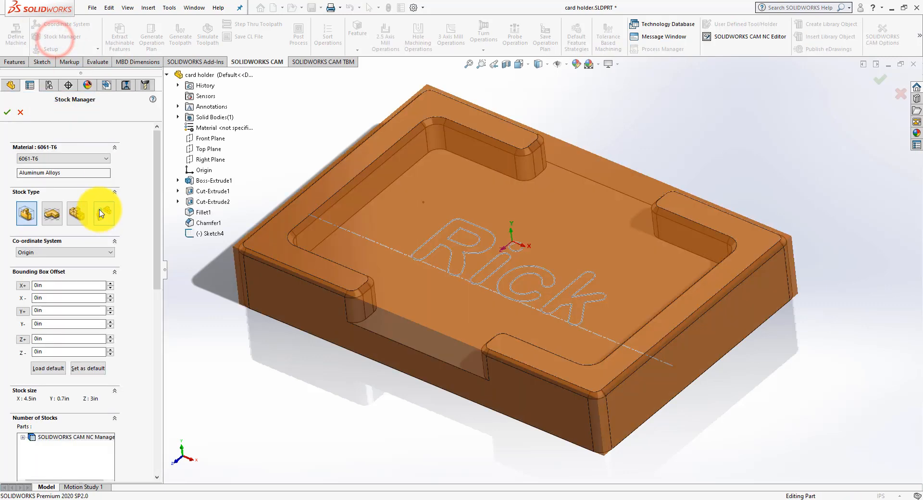
pyautogui.moveTo(434, 336); pyautogui.dragTo(473, 319, button='middle')
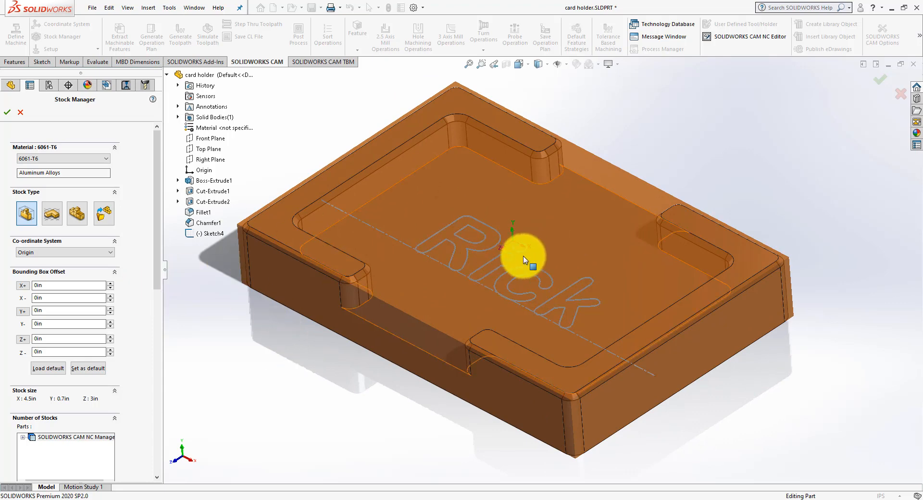
pyautogui.moveTo(506, 251); pyautogui.dragTo(518, 198, button='middle')
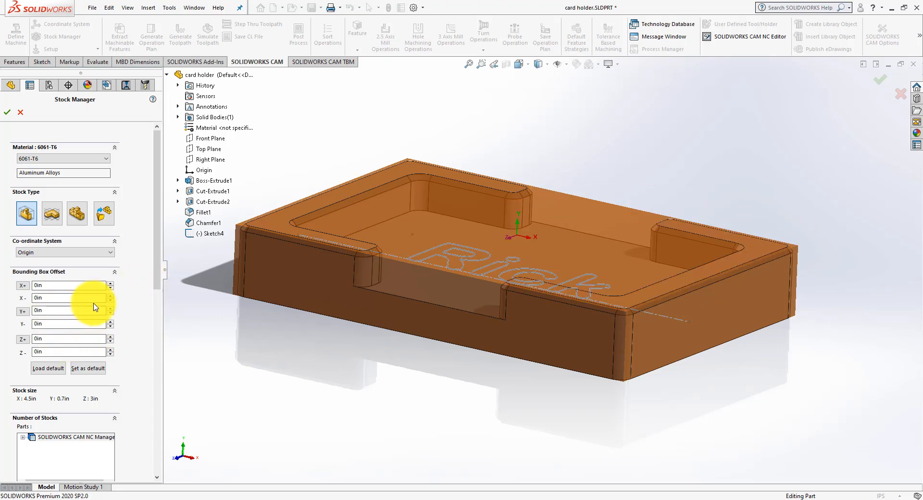
pyautogui.moveTo(61, 311); pyautogui.dragTo(28, 310)
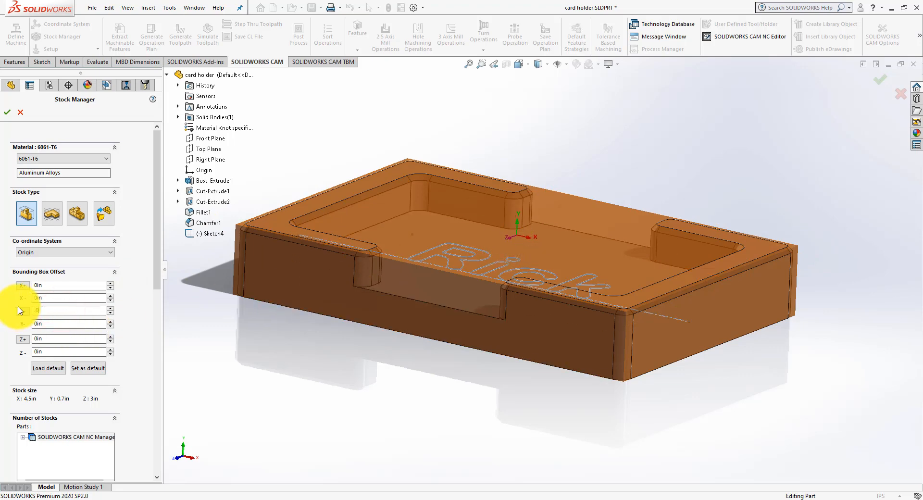
pyautogui.write('.02')
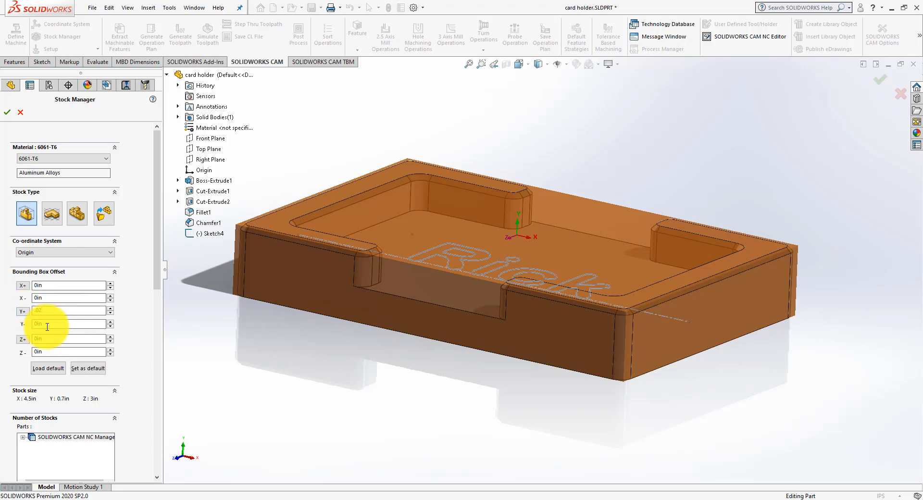
pyautogui.click(46, 325)
pyautogui.moveTo(339, 330); pyautogui.dragTo(295, 343, button='middle')
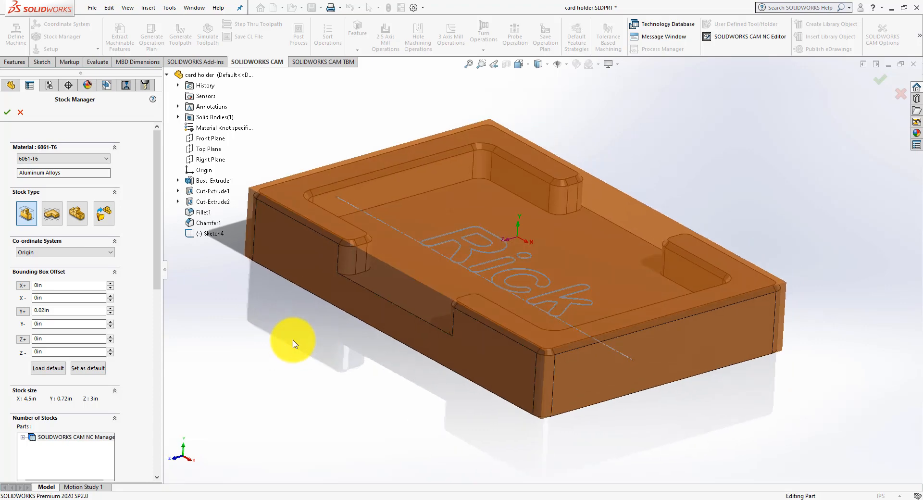
# Step: Make the stock's X and Z offsets uniform on both sides and set each to 0.02 in
pyautogui.click(22, 285)
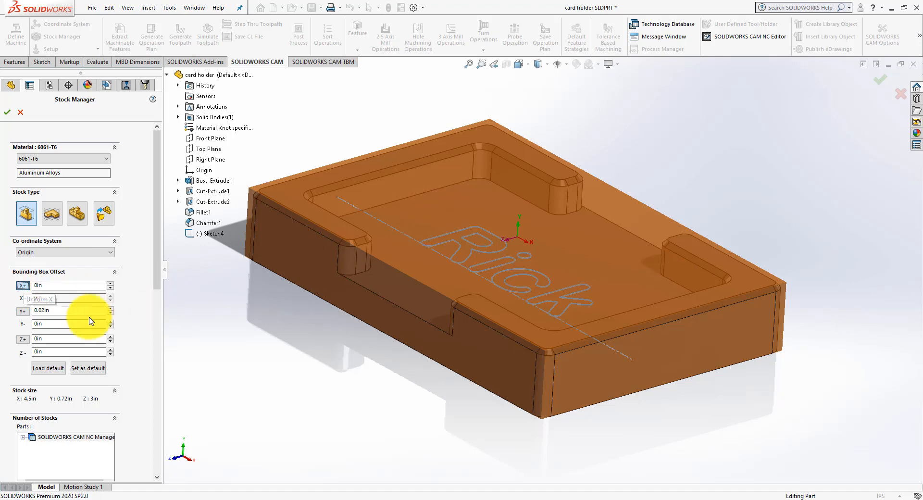
pyautogui.click(48, 285)
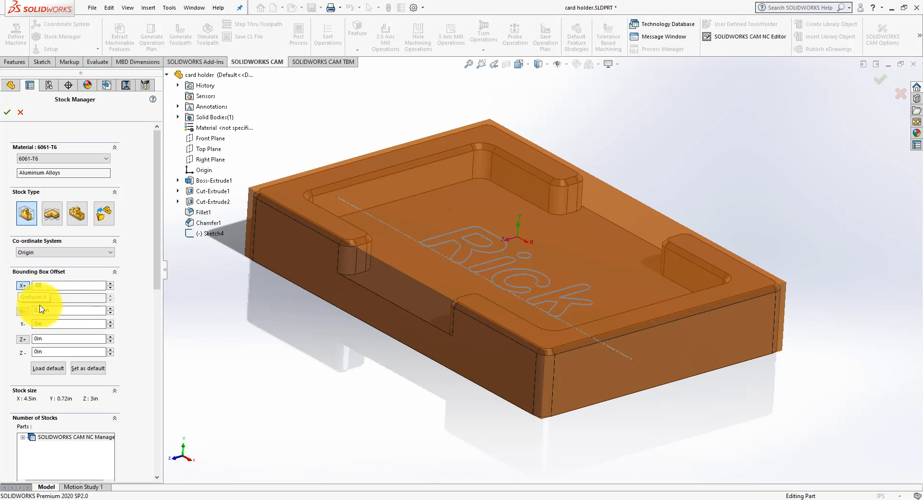
pyautogui.click(61, 297)
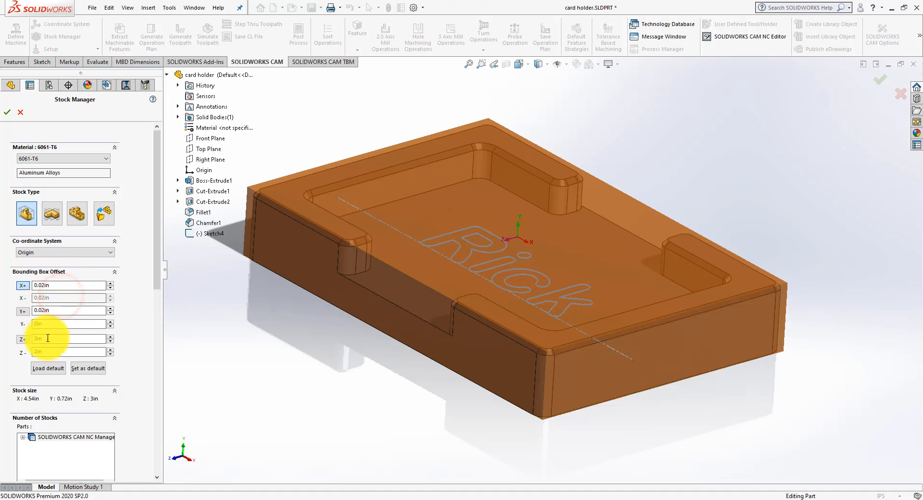
pyautogui.click(22, 341)
pyautogui.moveTo(57, 340); pyautogui.dragTo(10, 345)
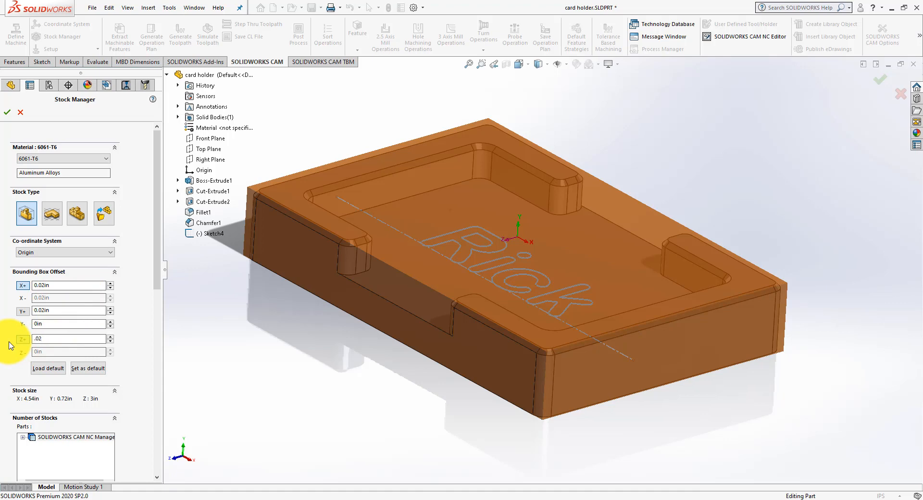
pyautogui.write('.02')
pyautogui.click(53, 307)
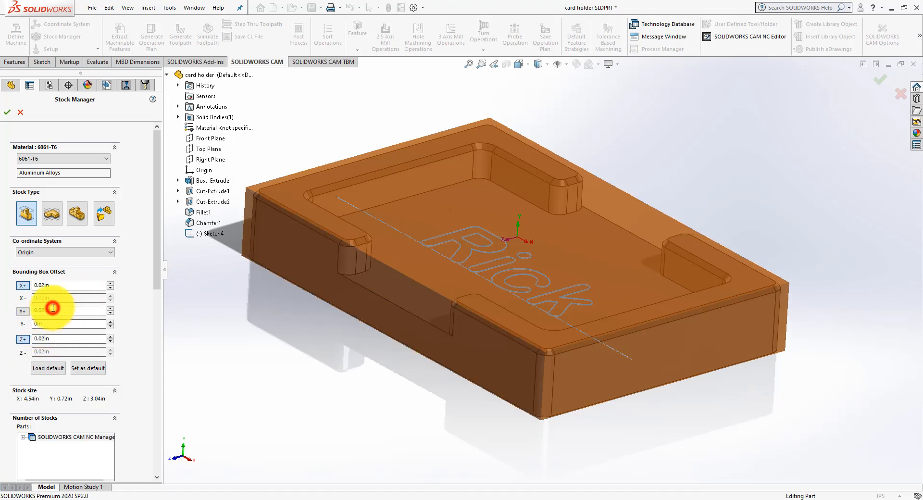
# Step: Try larger X+, Y+ and Z+ bounding box offsets on the stock, stepping each back to 0.02 in
pyautogui.moveTo(299, 330); pyautogui.dragTo(292, 395, button='middle')
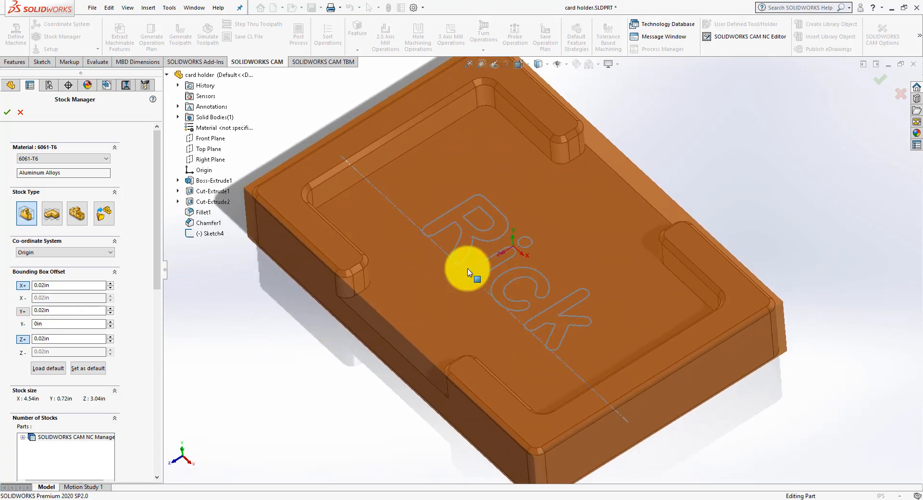
pyautogui.moveTo(496, 268); pyautogui.dragTo(529, 193, button='middle')
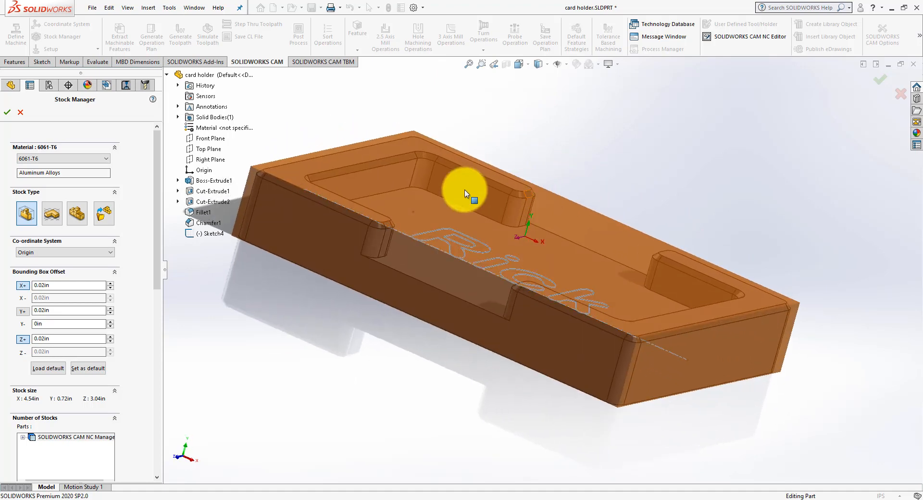
pyautogui.moveTo(499, 280); pyautogui.dragTo(567, 385, button='middle')
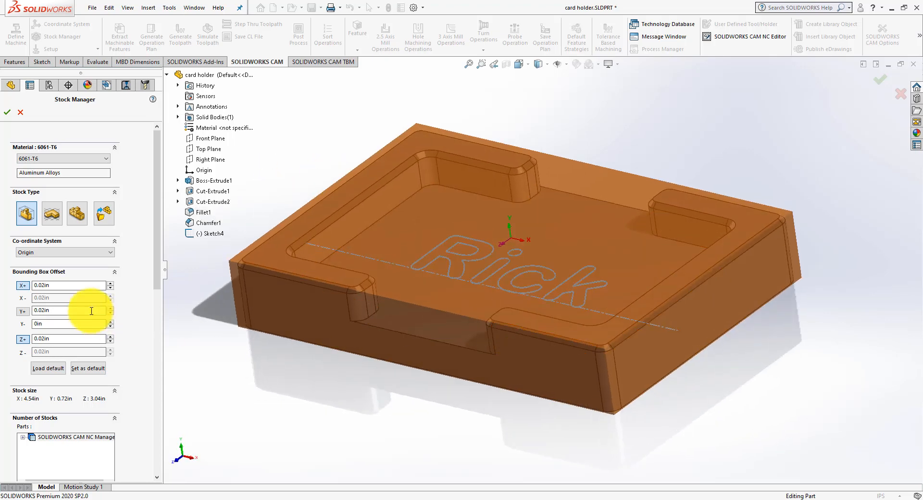
pyautogui.click(110, 283)
pyautogui.click(110, 283)
pyautogui.click(110, 283)
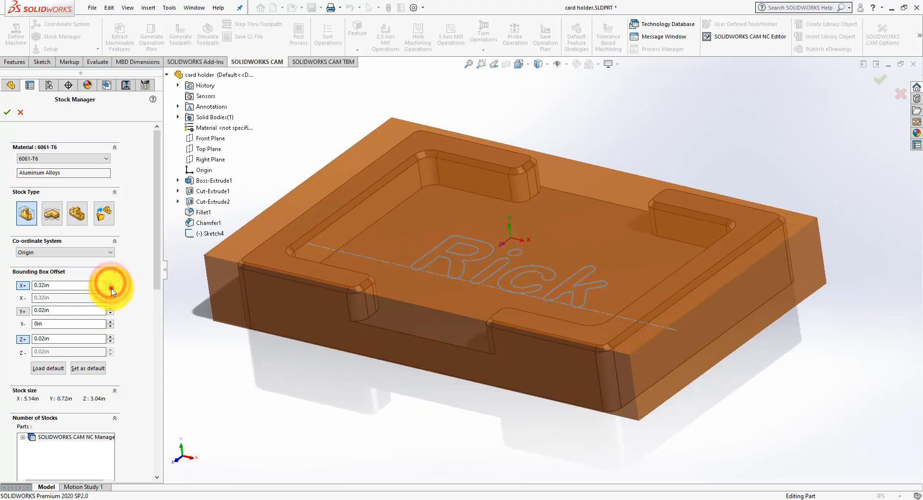
pyautogui.click(111, 289)
pyautogui.click(111, 289)
pyautogui.click(111, 288)
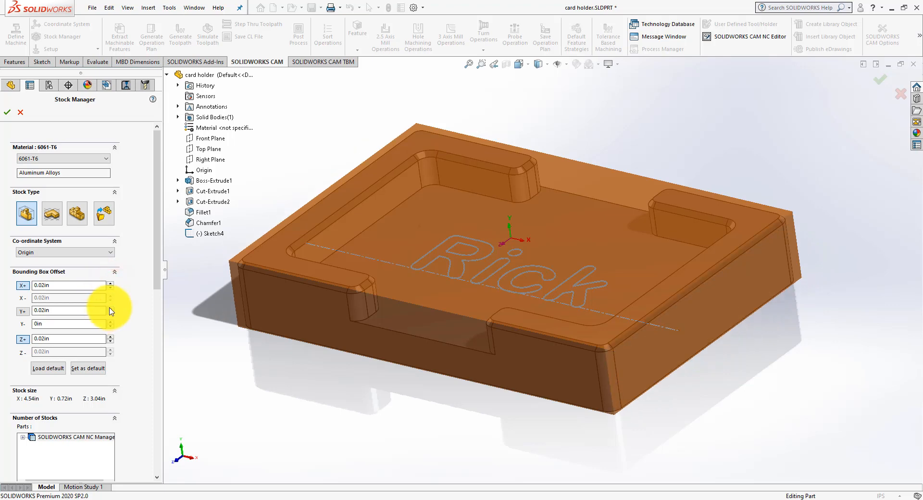
pyautogui.click(110, 308)
pyautogui.click(110, 308)
pyautogui.click(111, 313)
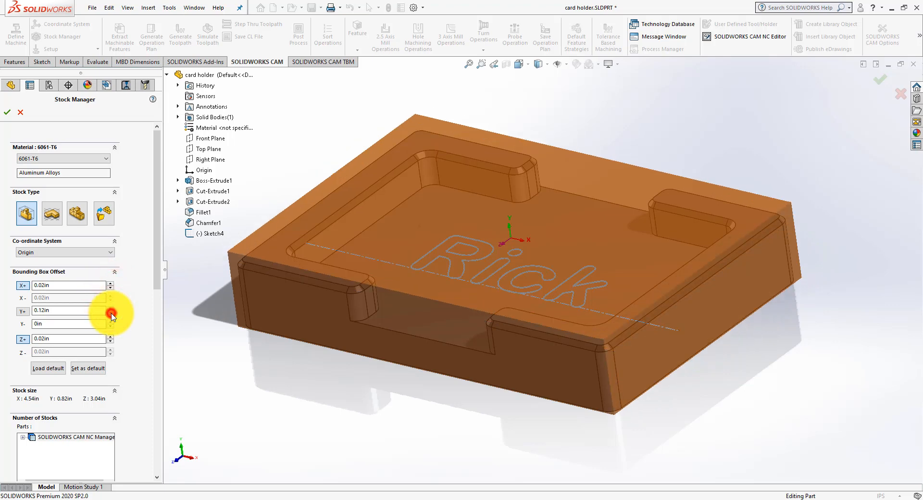
pyautogui.click(111, 314)
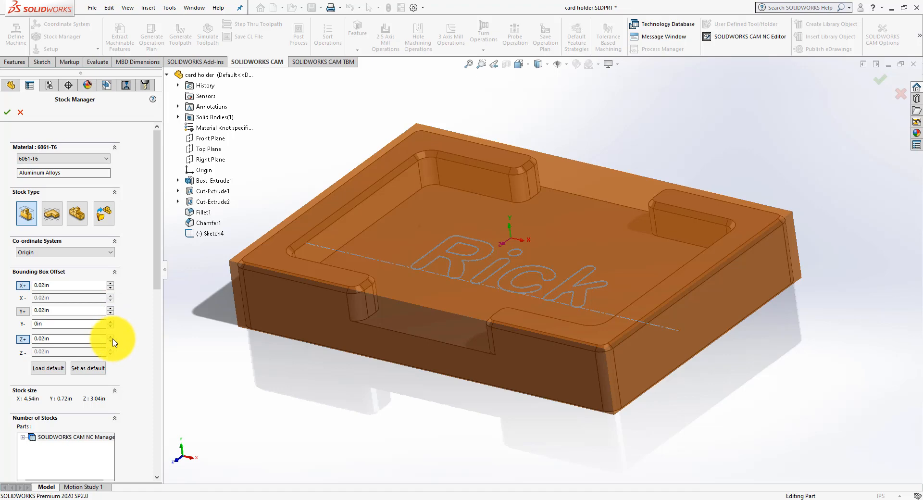
pyautogui.click(111, 337)
pyautogui.click(111, 337)
pyautogui.click(111, 341)
pyautogui.click(111, 341)
# Step: Check the remaining stock settings and accept the 6061-T6 bounding box stock
pyautogui.moveTo(354, 377); pyautogui.dragTo(387, 403, button='middle')
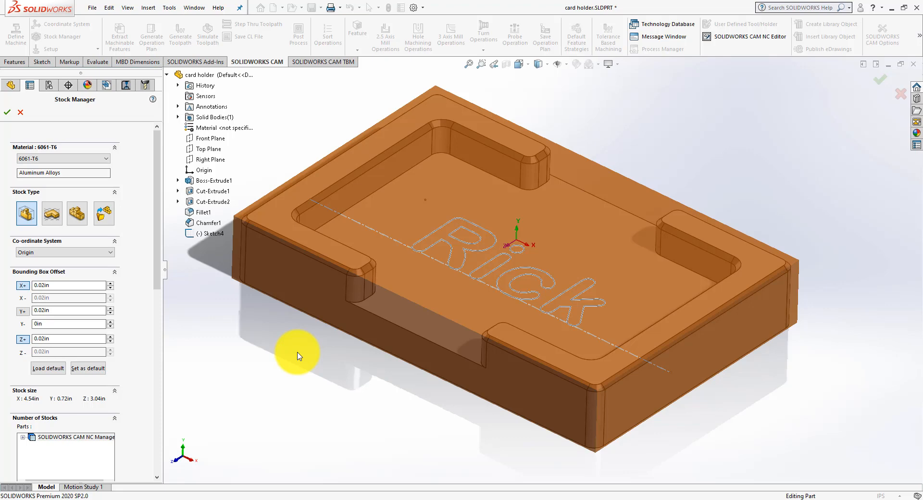
pyautogui.moveTo(157, 227); pyautogui.dragTo(155, 263)
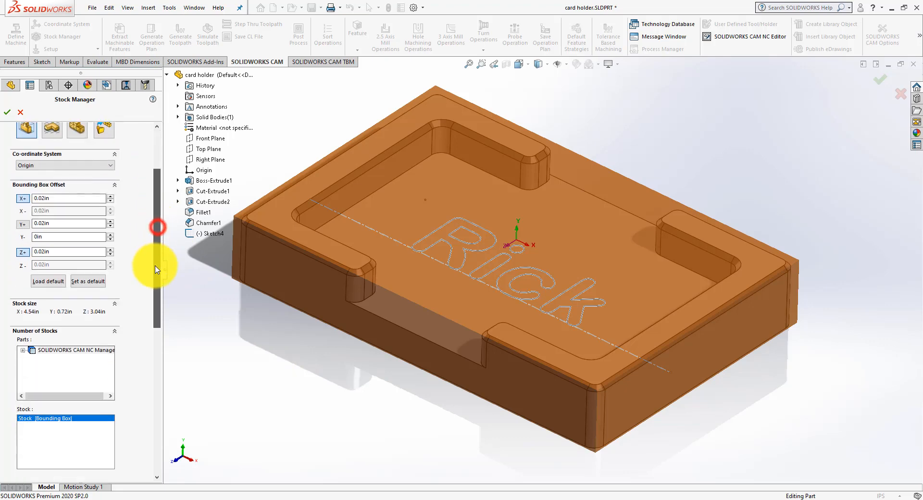
pyautogui.moveTo(157, 307); pyautogui.dragTo(155, 277)
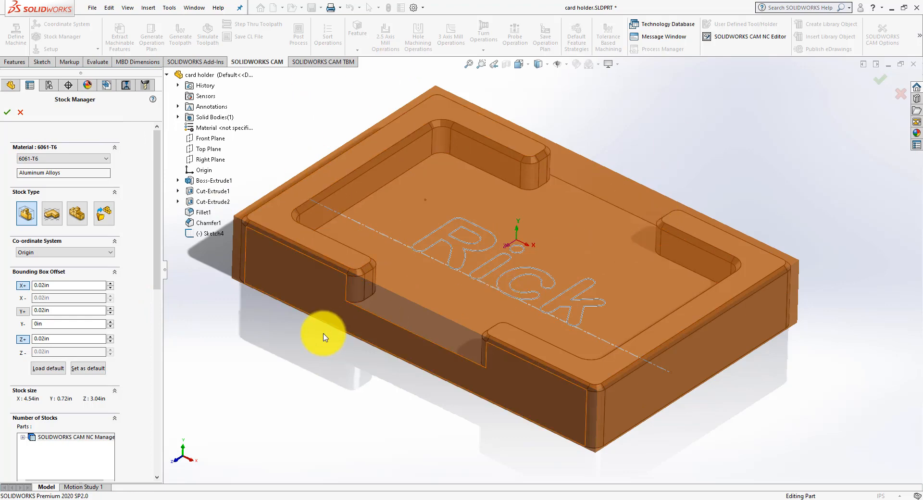
pyautogui.click(5, 114)
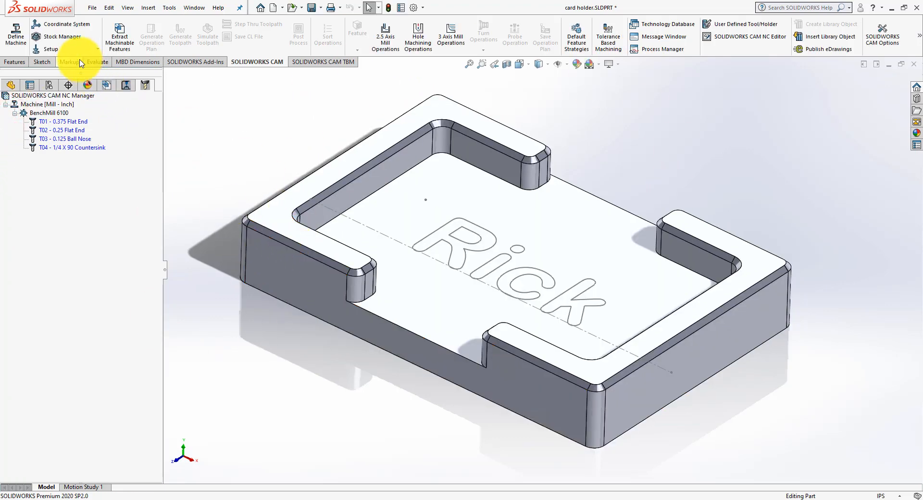
# Step: Start a user-defined fixture coordinate system from the CAM feature tree, with its origin based on a stock bounding box vertex
pyautogui.click(108, 86)
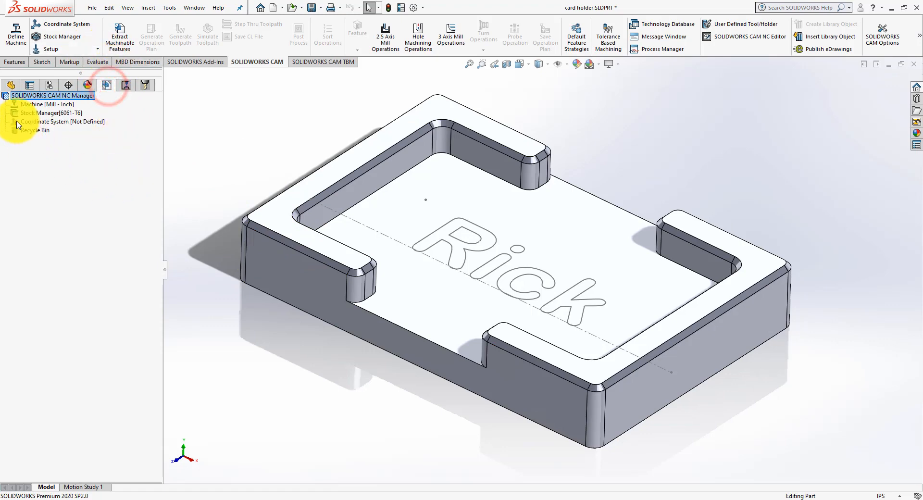
pyautogui.click(59, 26)
pyautogui.click(50, 161)
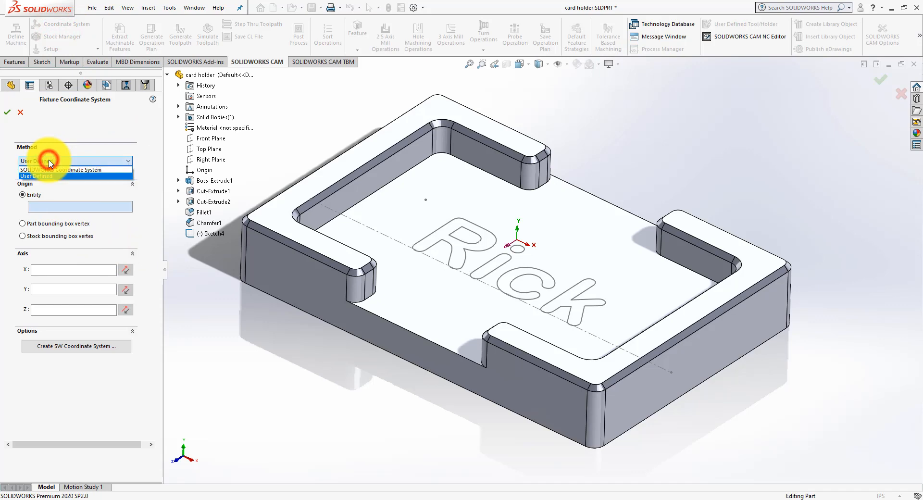
pyautogui.click(48, 160)
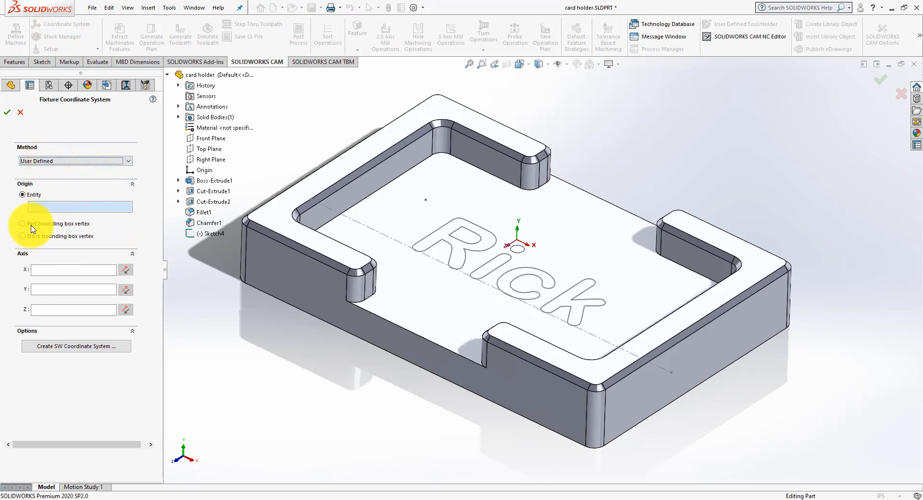
pyautogui.click(23, 236)
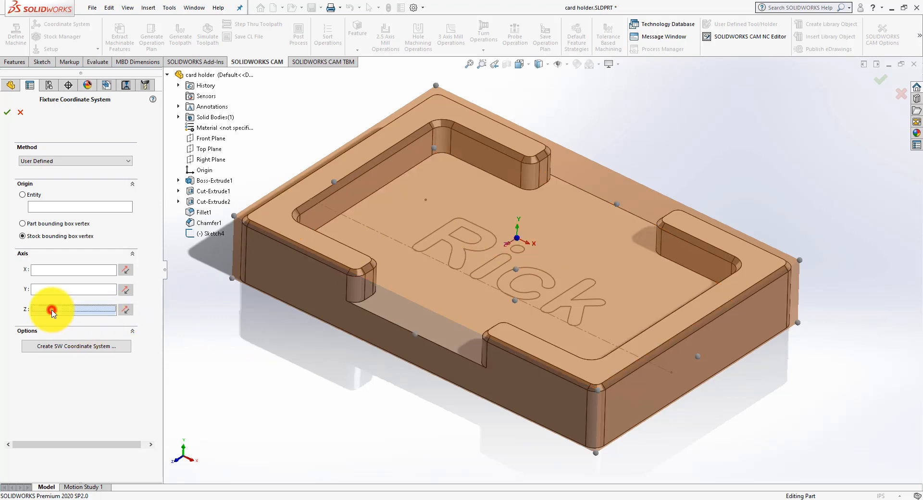
# Step: Align the coordinate system's Z axis with the vertical edge at the part's front corner and accept the definition
pyautogui.click(587, 408)
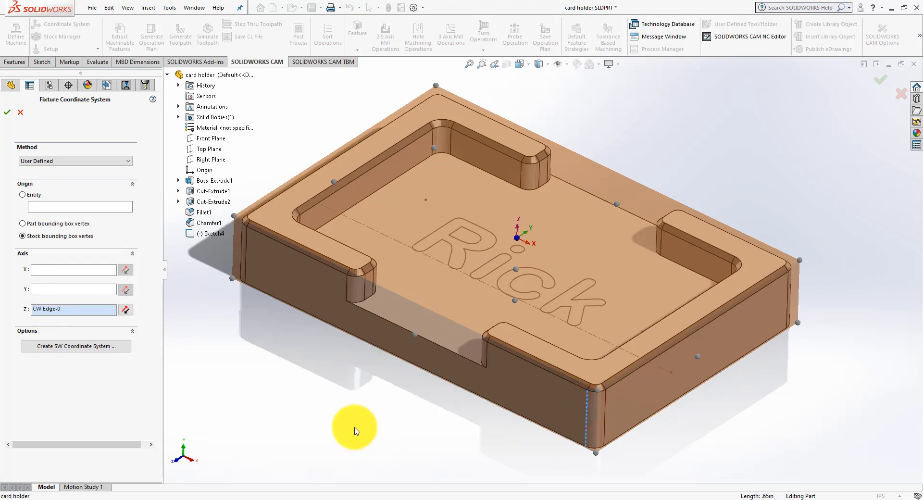
pyautogui.moveTo(350, 425)
pyautogui.mouseDown(button='middle')
pyautogui.moveTo(315, 397)
pyautogui.moveTo(375, 397)
pyautogui.moveTo(365, 391)
pyautogui.moveTo(349, 414)
pyautogui.mouseUp(button='middle')
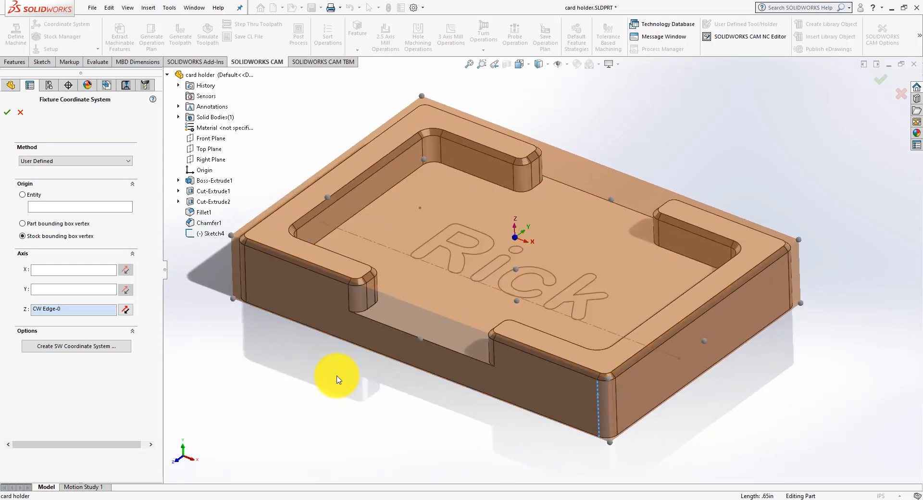
pyautogui.moveTo(337, 376); pyautogui.dragTo(342, 374, button='middle')
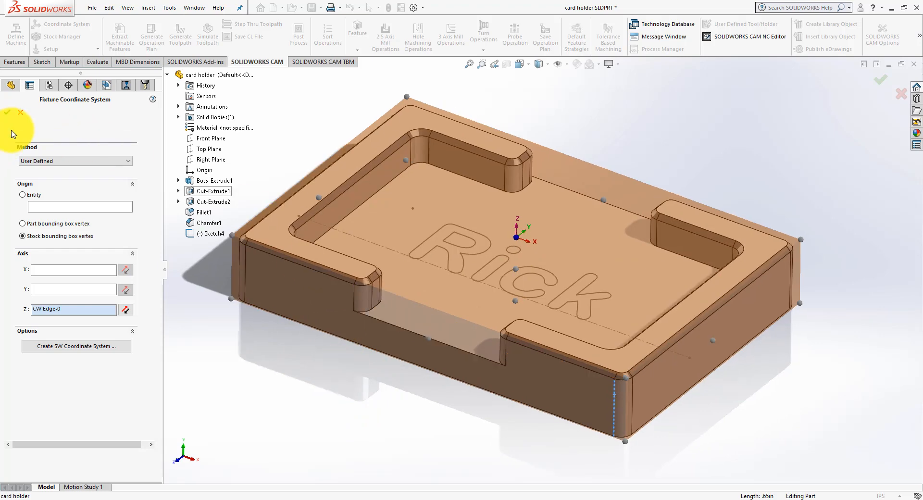
pyautogui.click(6, 115)
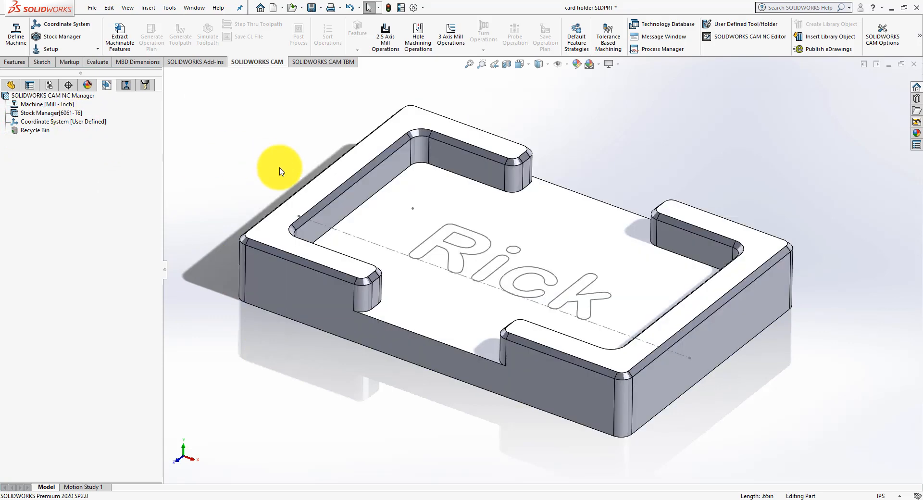
# Step: Extract the part's machinable features and inspect the resulting face and perimeter open pocket features on the model
pyautogui.moveTo(301, 160); pyautogui.dragTo(279, 165, button='middle')
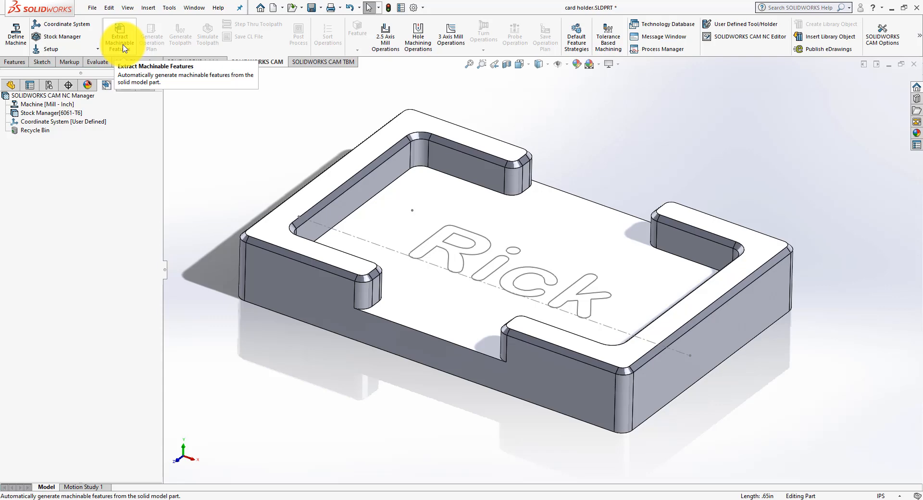
pyautogui.click(123, 48)
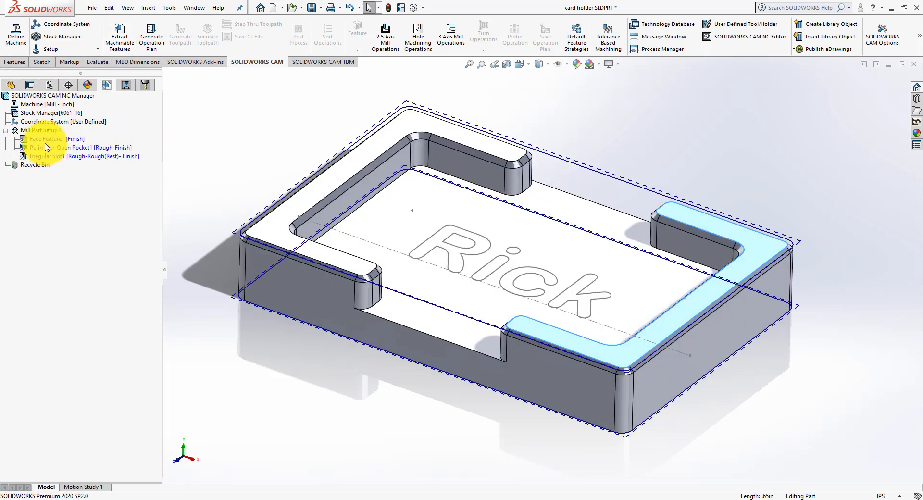
pyautogui.click(44, 140)
pyautogui.moveTo(247, 159)
pyautogui.mouseDown(button='middle')
pyautogui.moveTo(261, 96)
pyautogui.moveTo(251, 136)
pyautogui.mouseUp(button='middle')
pyautogui.click(76, 147)
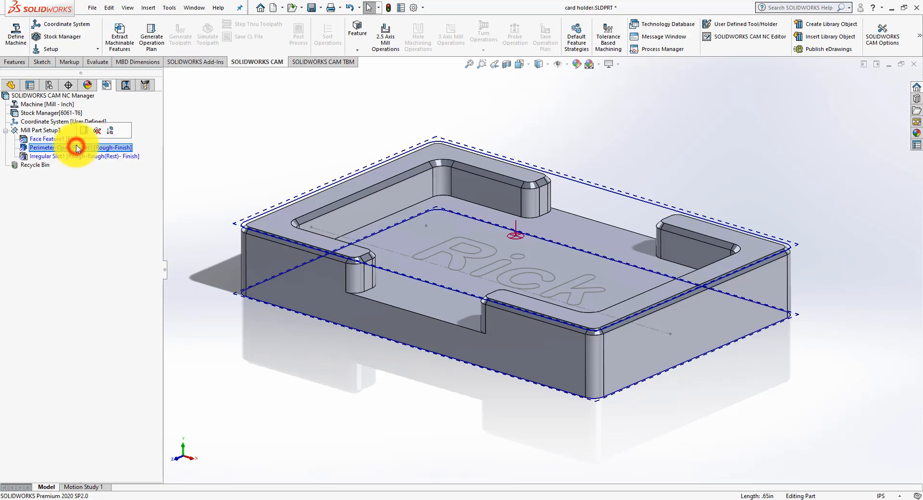
# Step: Inspect the extracted irregular slot feature on the model from several angles
pyautogui.click(101, 154)
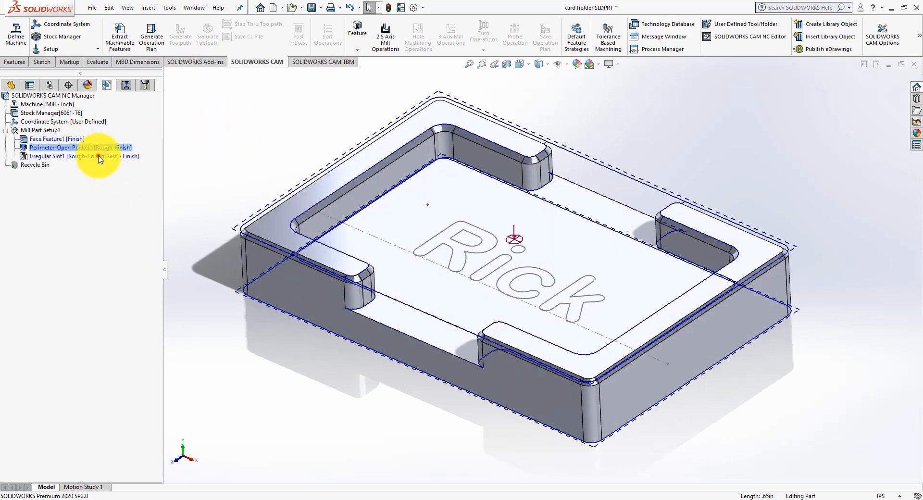
pyautogui.moveTo(241, 136); pyautogui.dragTo(239, 115, button='middle')
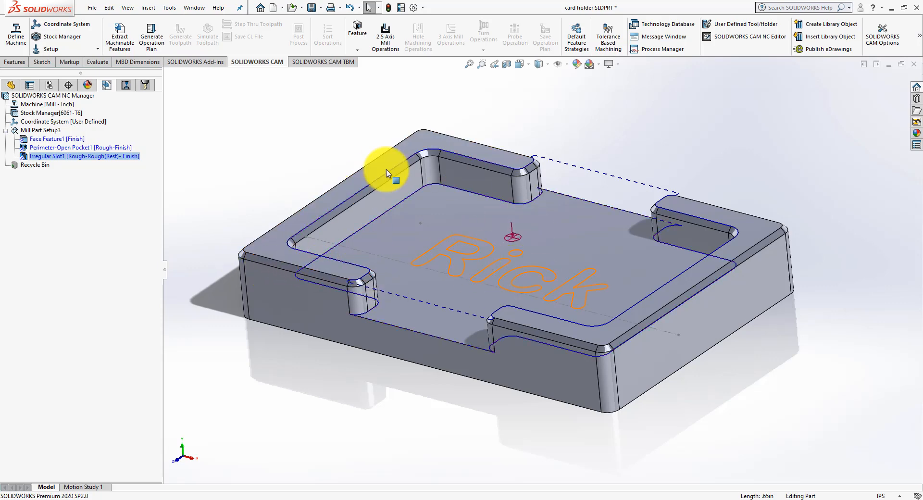
pyautogui.moveTo(268, 139)
pyautogui.mouseDown(button='middle')
pyautogui.moveTo(291, 134)
pyautogui.moveTo(263, 108)
pyautogui.moveTo(254, 134)
pyautogui.mouseUp(button='middle')
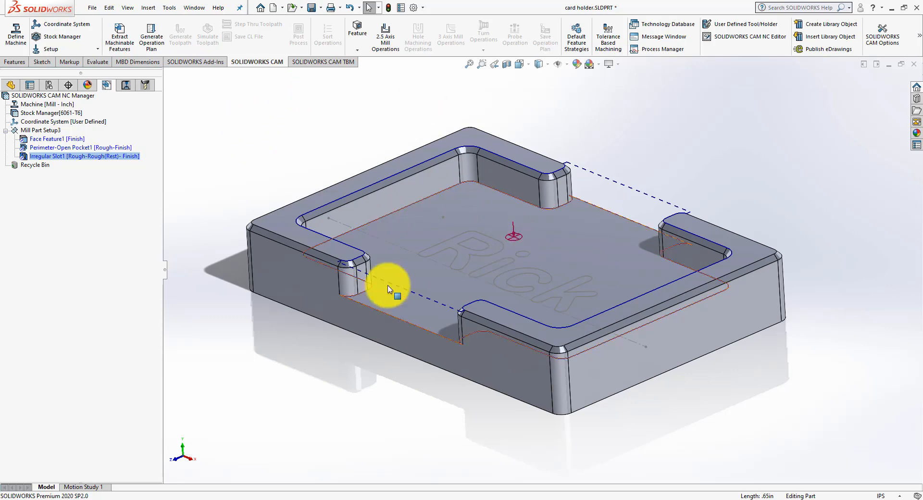
# Step: Add a 2.5 axis boss feature from the outer loops of both raised rims' top faces, using the Finish strategy and a 0.3937 in blind depth
pyautogui.rightClick(41, 130)
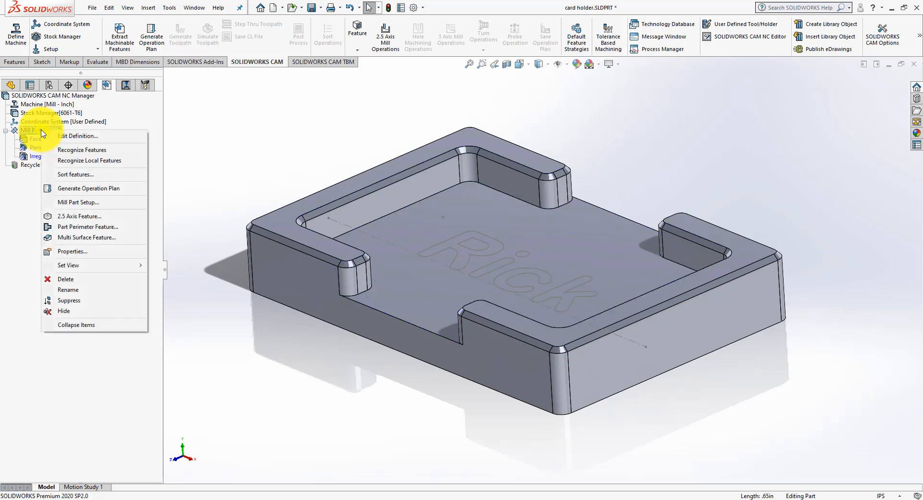
pyautogui.click(66, 217)
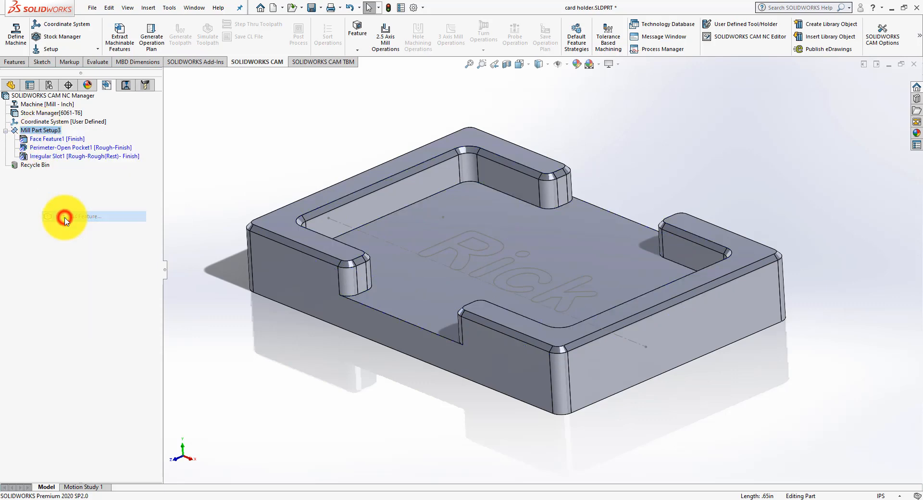
pyautogui.click(71, 188)
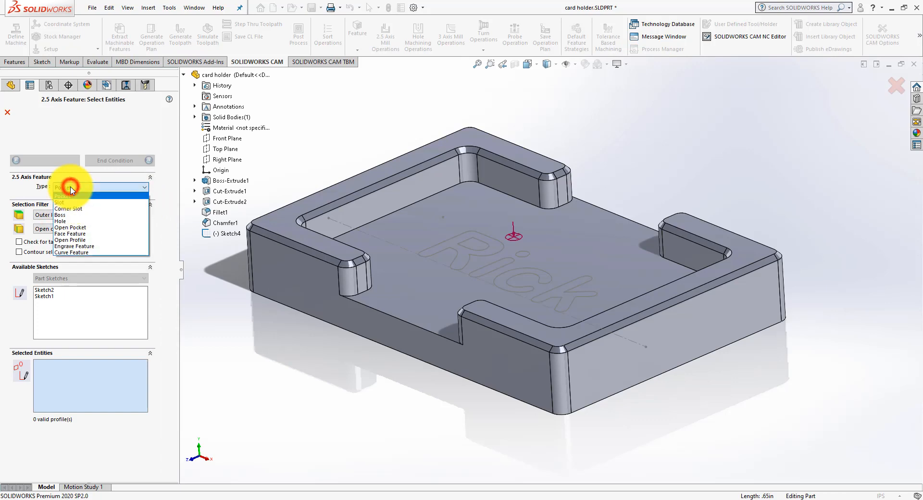
pyautogui.click(71, 217)
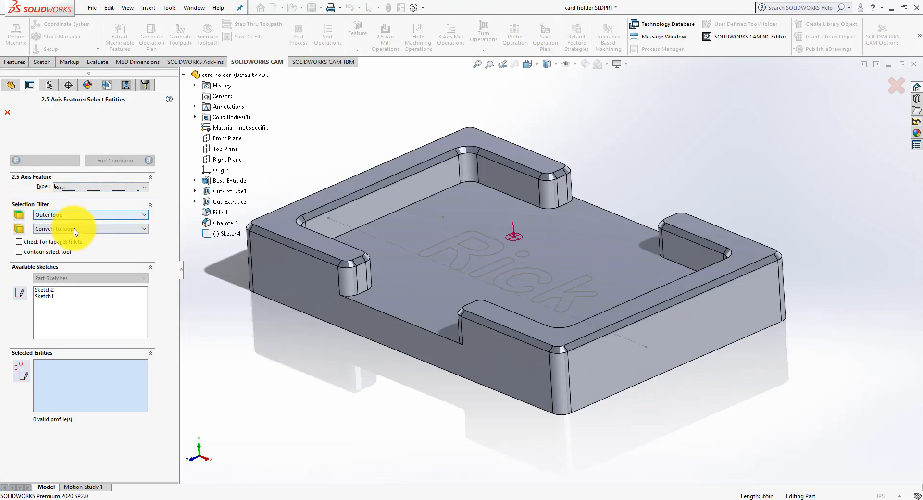
pyautogui.click(279, 236)
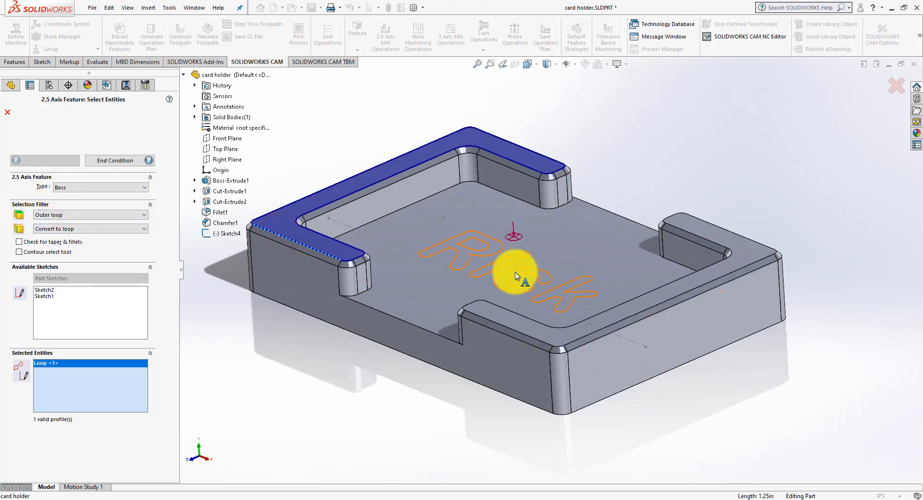
pyautogui.click(528, 338)
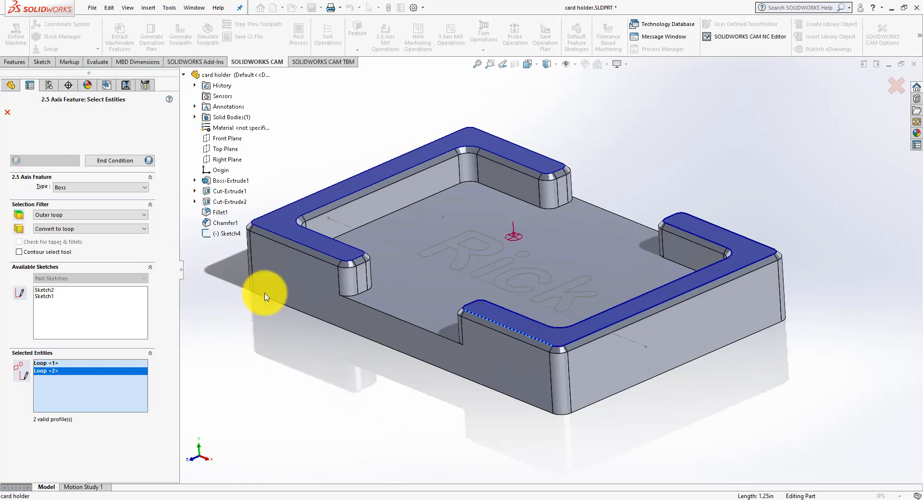
pyautogui.click(119, 161)
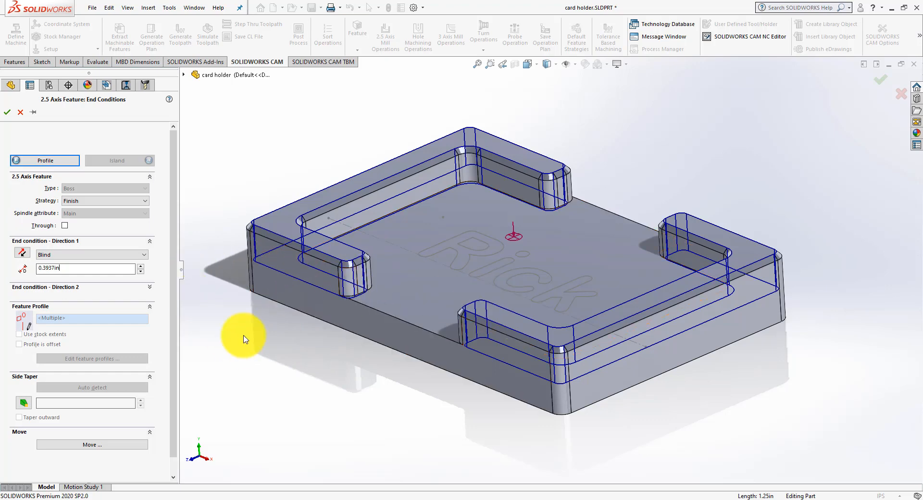
pyautogui.click(8, 112)
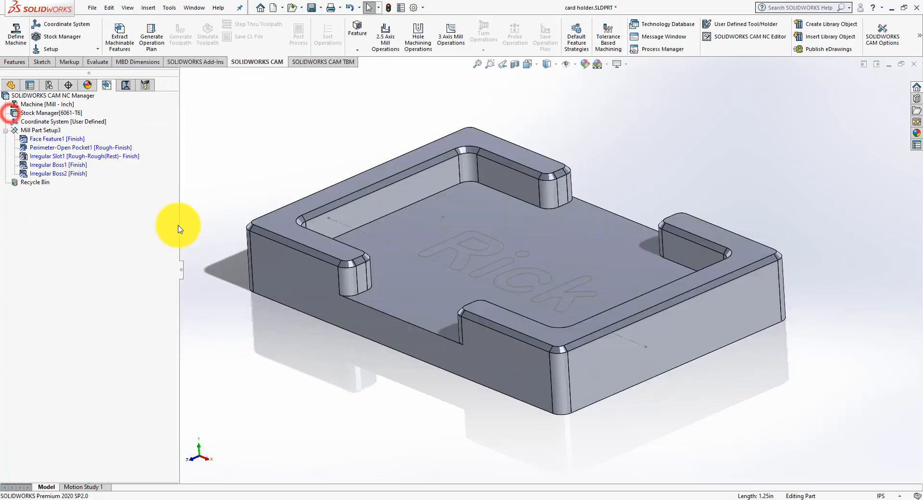
# Step: Check the extents of the two new irregular boss features on the model
pyautogui.click(62, 165)
pyautogui.click(60, 174)
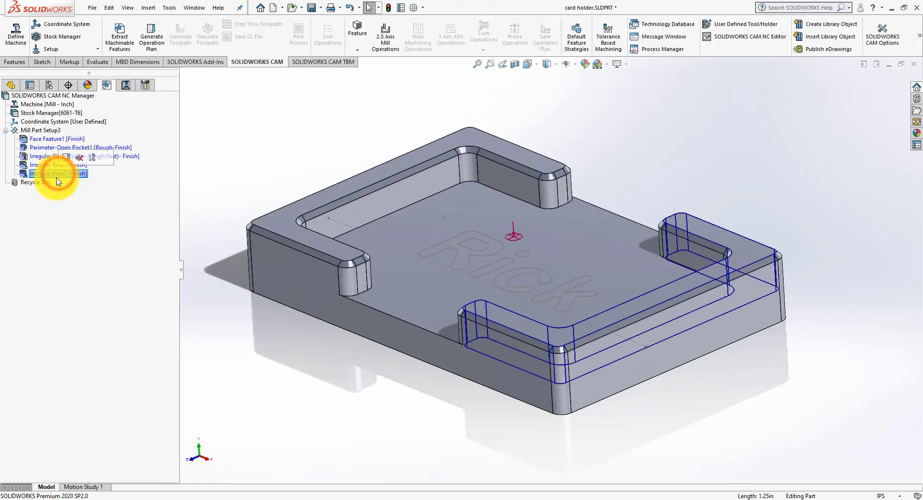
pyautogui.click(136, 276)
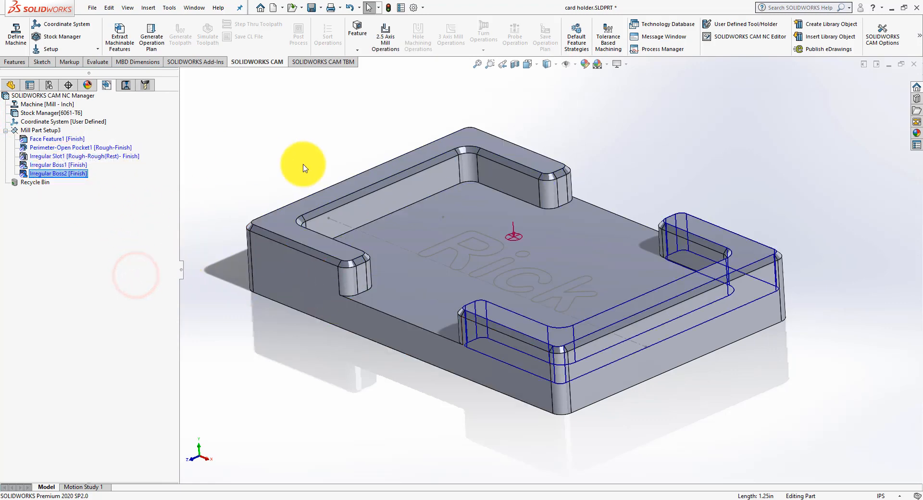
# Step: Start a 2.5 axis engrave feature in the mill part setup with the text sketch, Sketch4, as its profile
pyautogui.rightClick(38, 132)
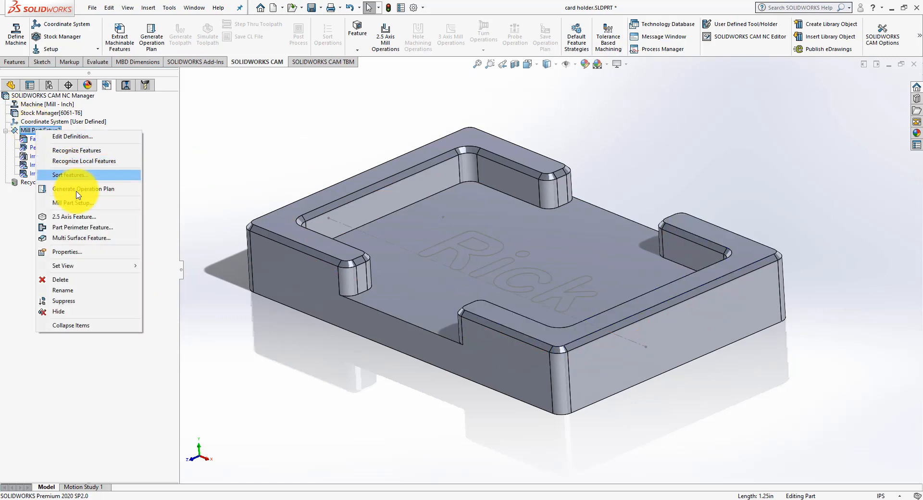
pyautogui.click(79, 217)
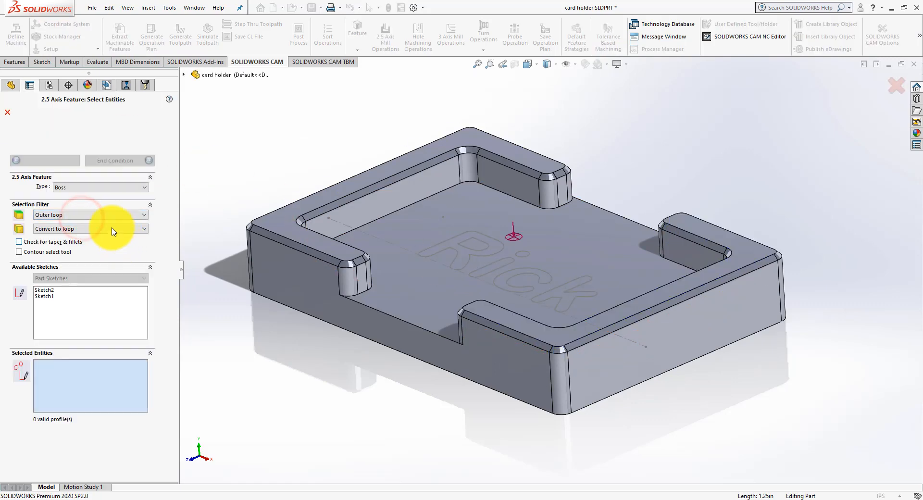
pyautogui.click(83, 187)
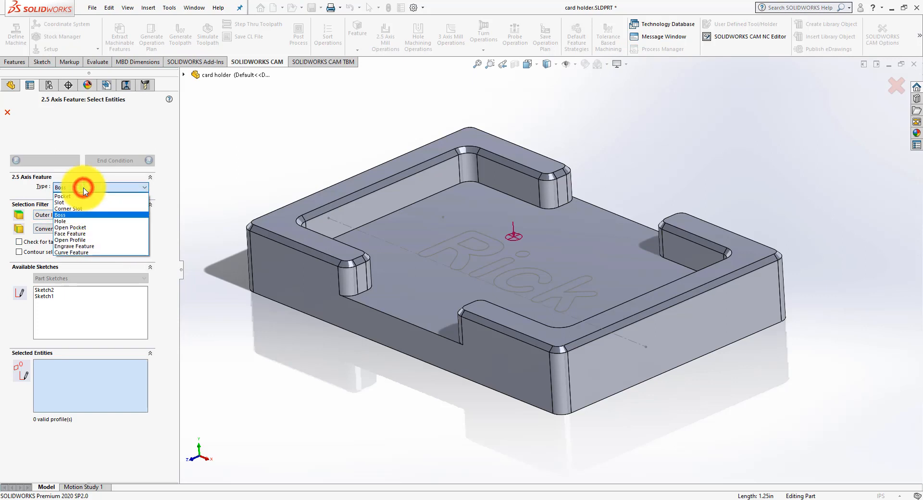
pyautogui.click(89, 245)
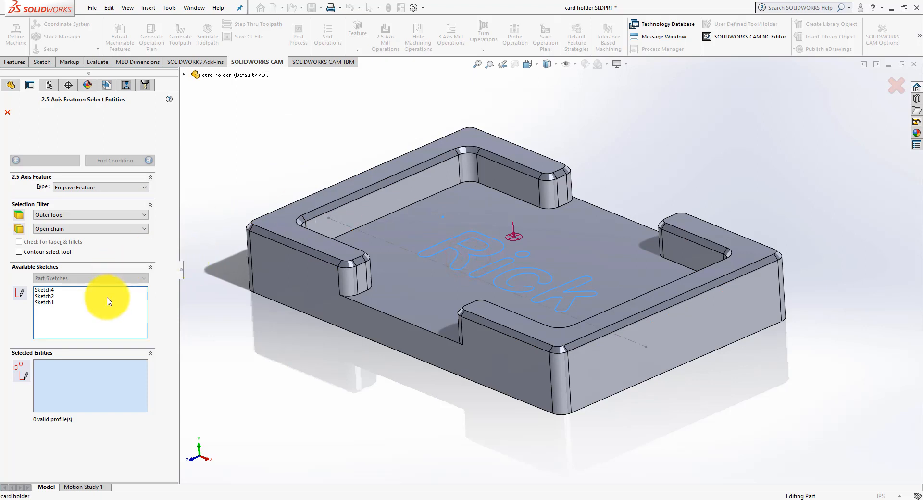
pyautogui.click(55, 290)
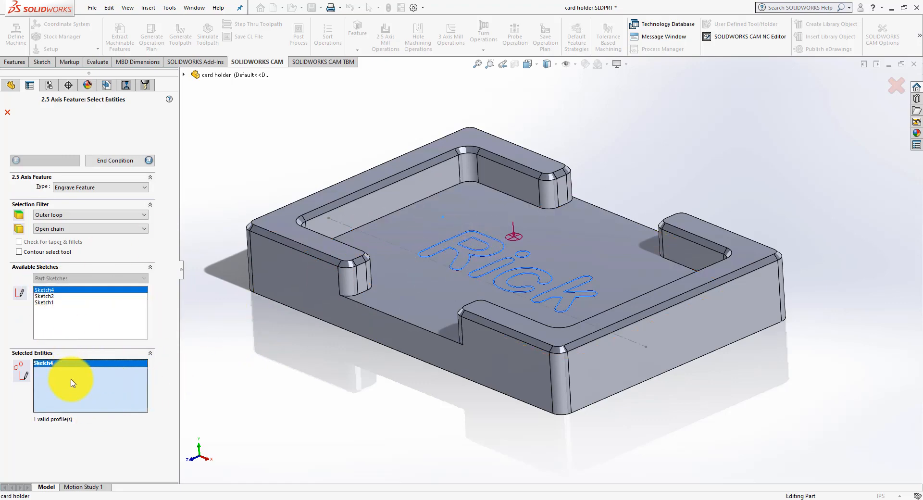
pyautogui.click(101, 396)
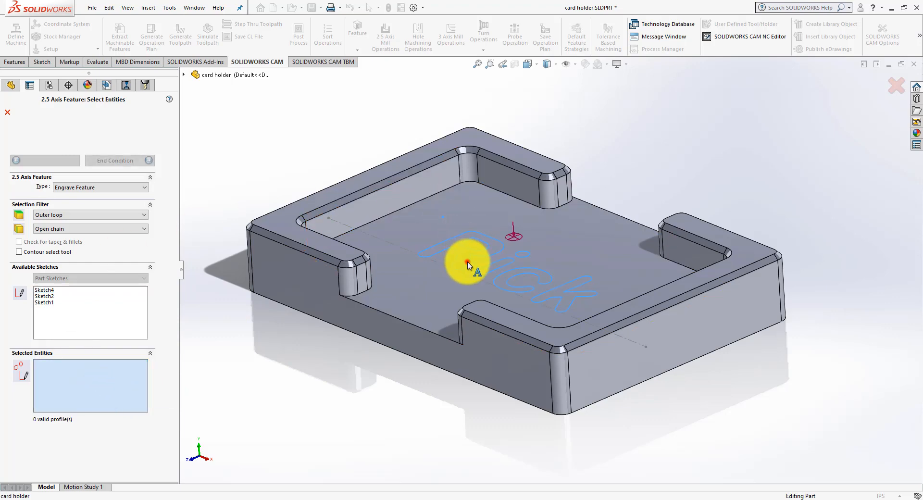
pyautogui.click(217, 325)
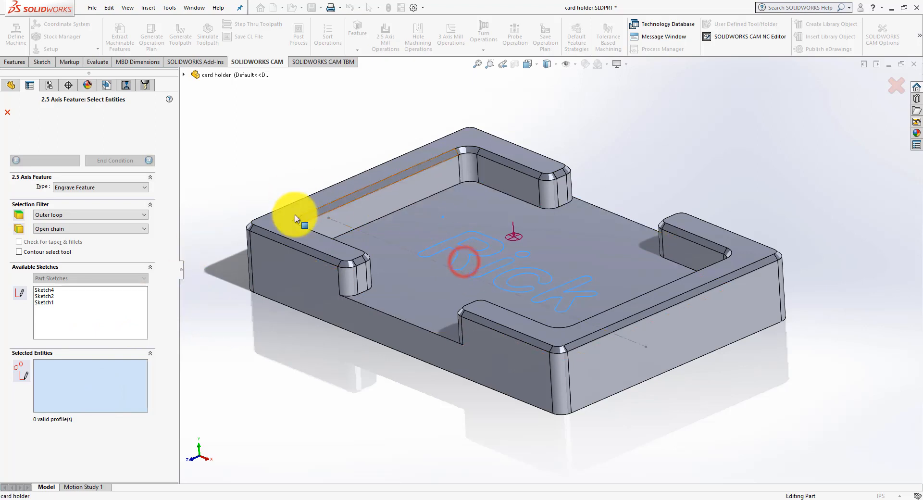
pyautogui.click(46, 290)
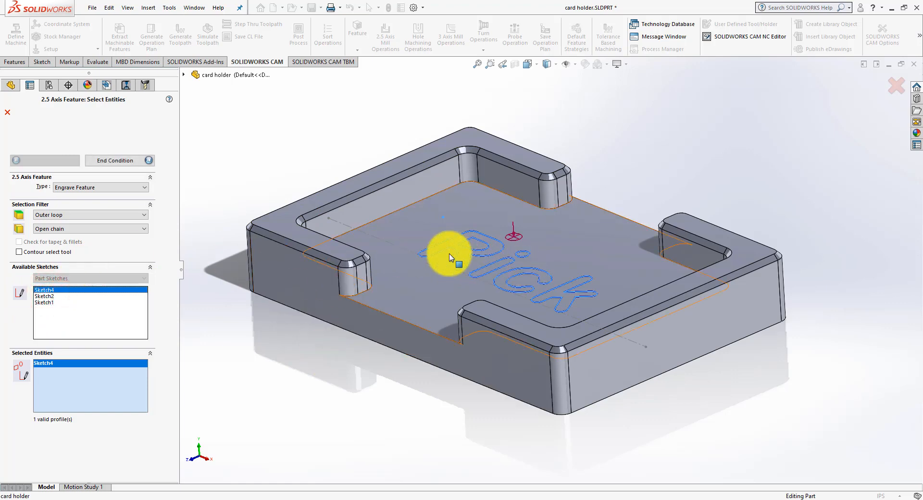
pyautogui.click(113, 161)
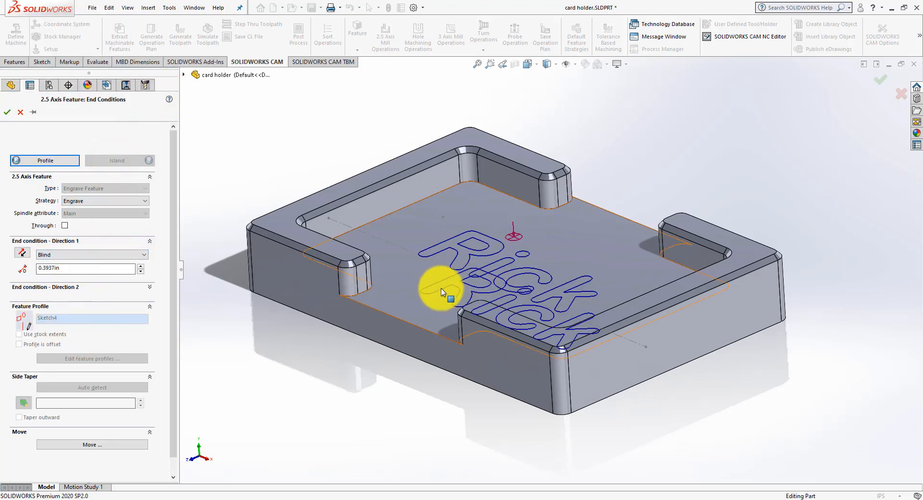
# Step: Set the engraving's blind depth to 0.01 in, keep the Engrave strategy and accept the feature
pyautogui.moveTo(79, 269); pyautogui.dragTo(9, 268)
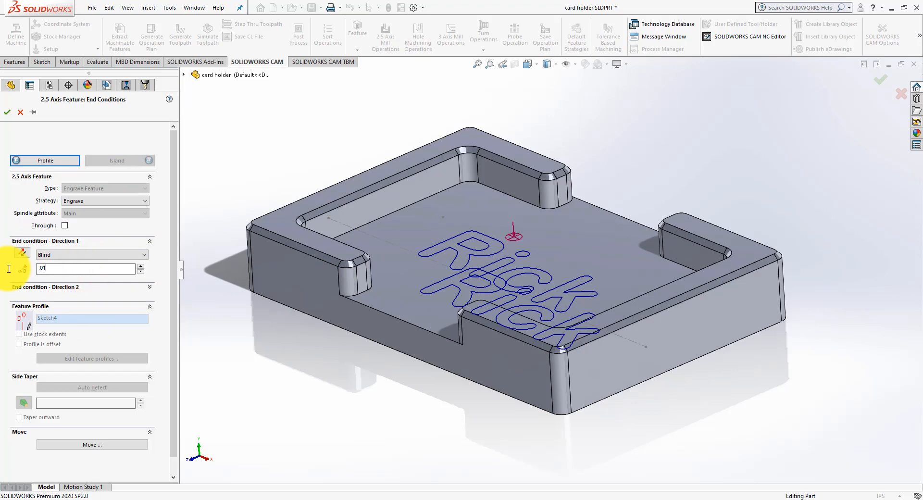
pyautogui.click(52, 402)
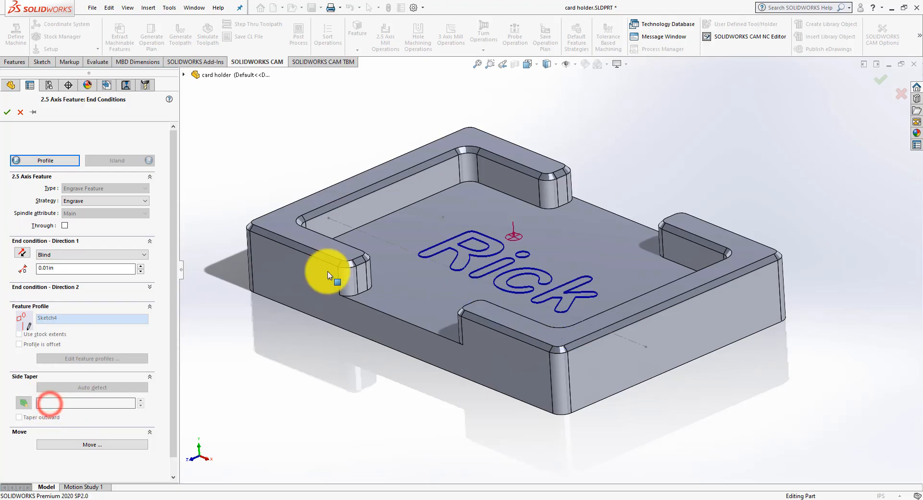
pyautogui.scroll(-4, 468, 277)
pyautogui.moveTo(467, 275); pyautogui.dragTo(475, 257, button='middle')
pyautogui.scroll(4, 473, 255)
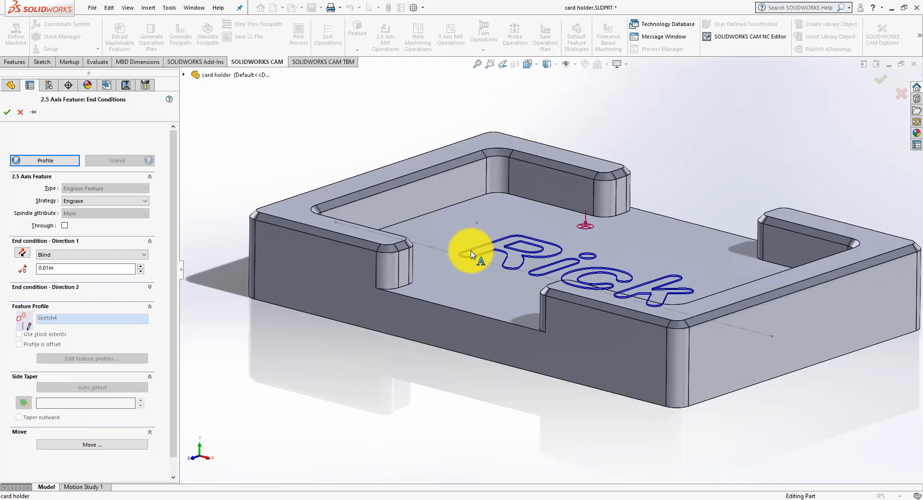
pyautogui.moveTo(464, 203); pyautogui.dragTo(428, 165, button='middle')
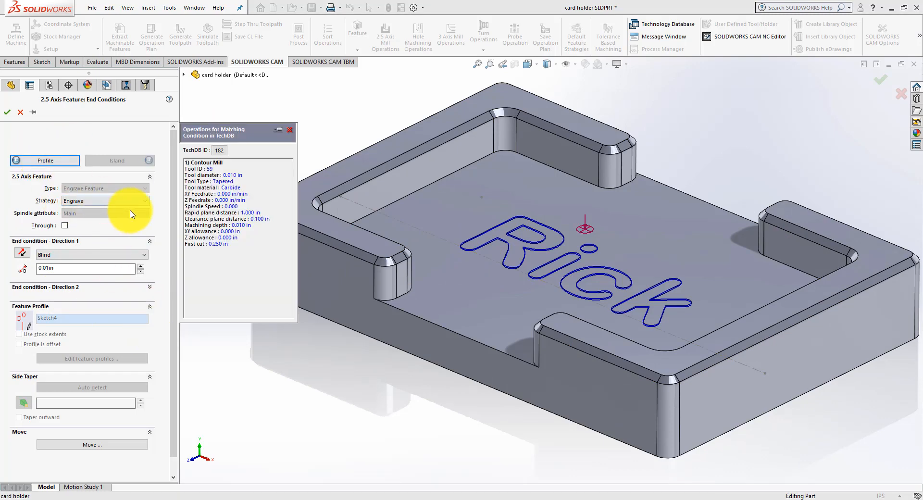
pyautogui.click(144, 201)
pyautogui.click(145, 201)
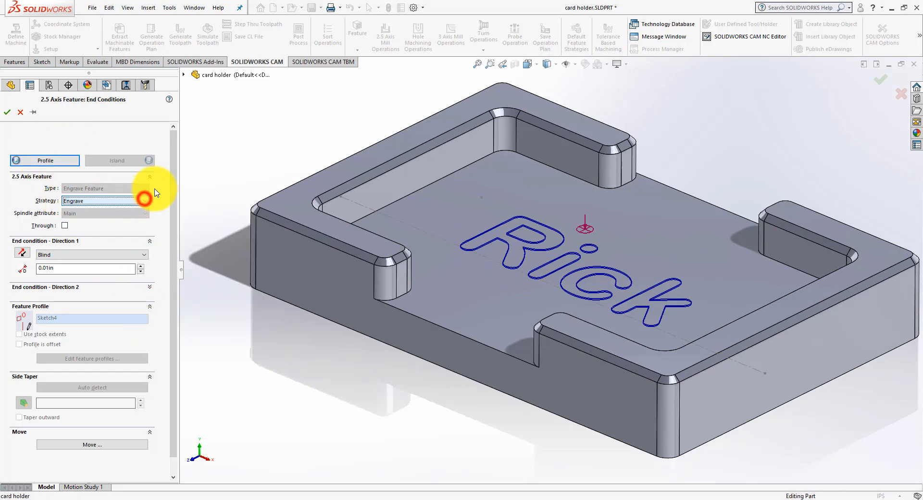
pyautogui.click(4, 113)
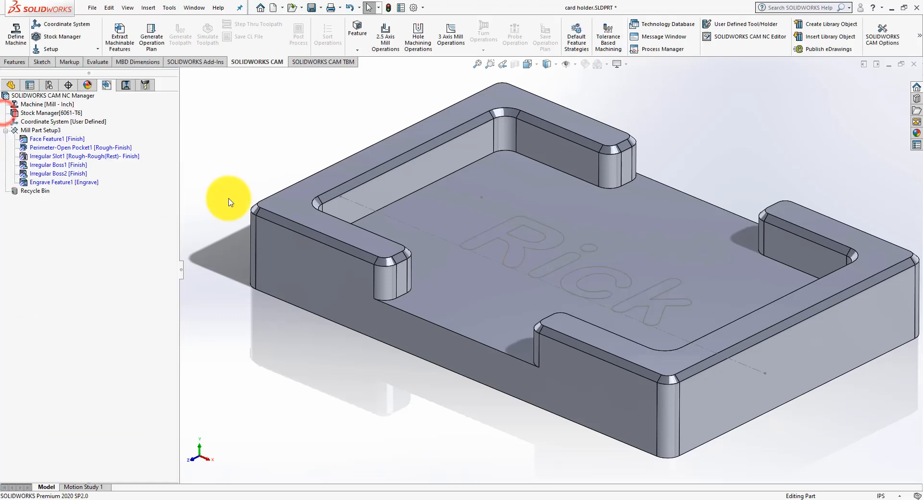
# Step: Change the machining strategy of Irregular Boss1 to Finish-EdgeBreak
pyautogui.click(53, 165)
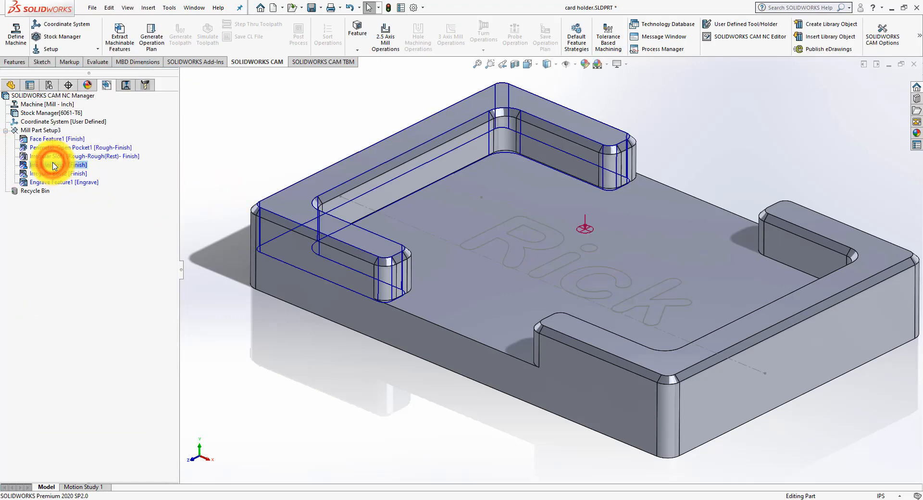
pyautogui.doubleClick(53, 165)
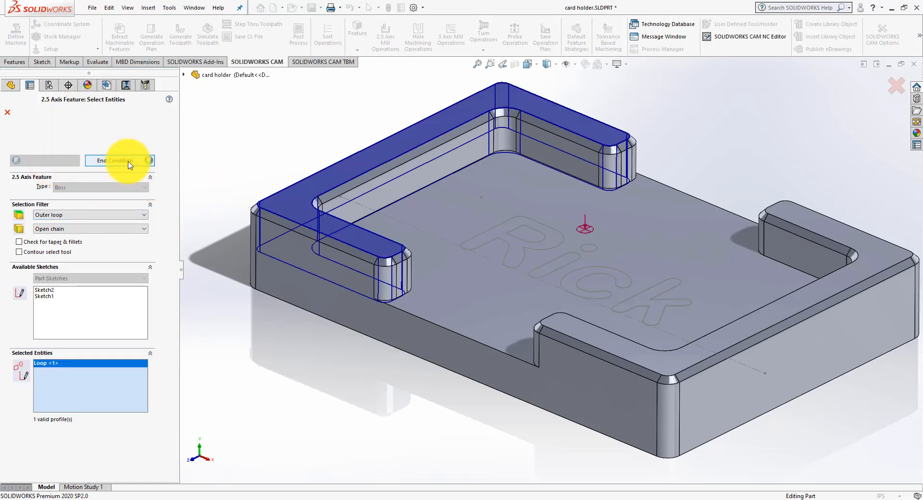
pyautogui.click(127, 160)
pyautogui.click(96, 205)
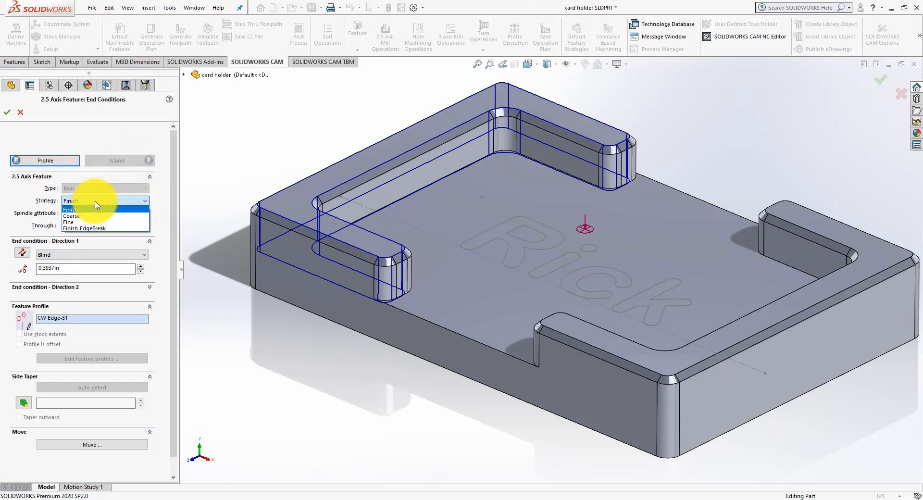
pyautogui.click(91, 228)
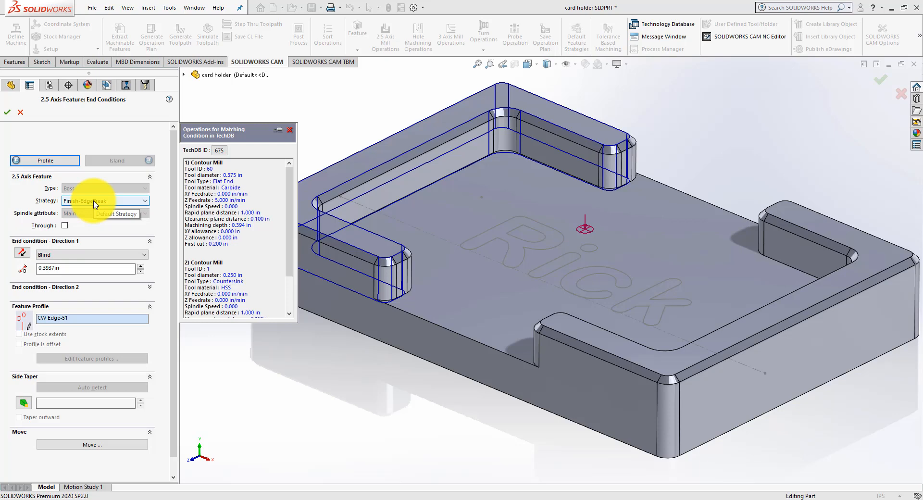
pyautogui.click(101, 136)
pyautogui.click(7, 112)
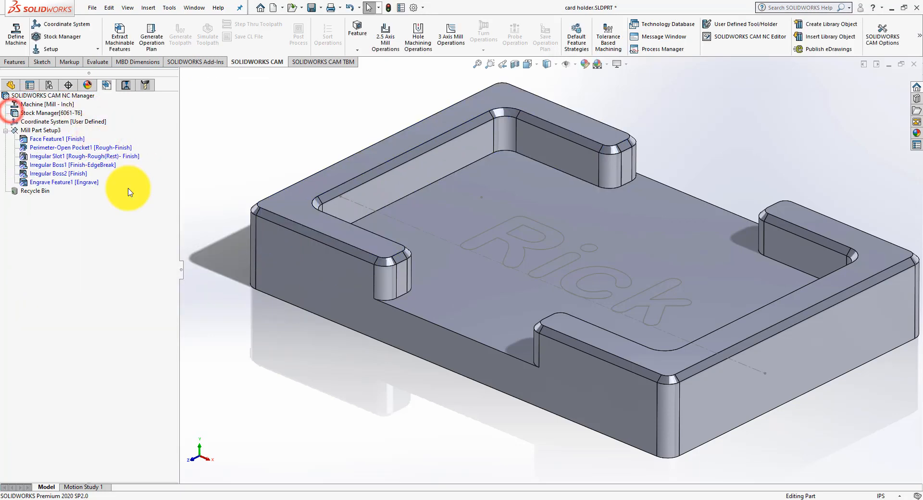
# Step: Change the machining strategy of Irregular Boss2 to Finish-EdgeBreak and accept the feature
pyautogui.doubleClick(65, 174)
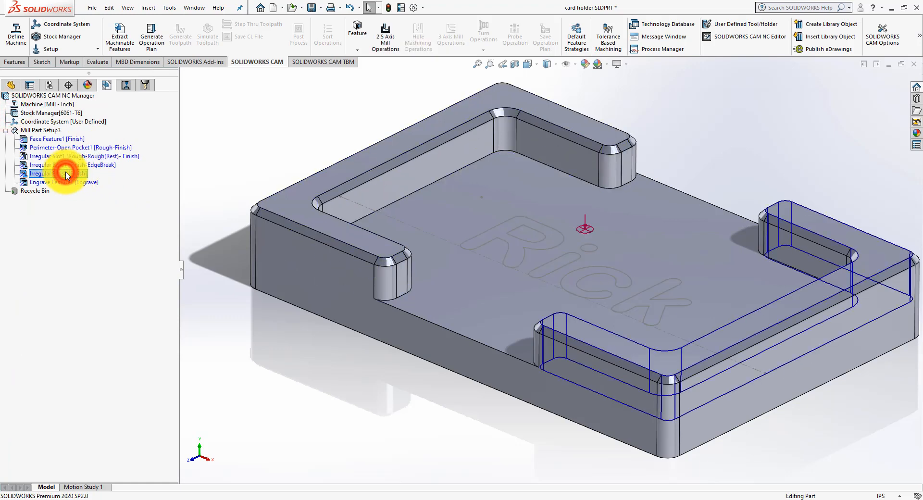
pyautogui.click(103, 164)
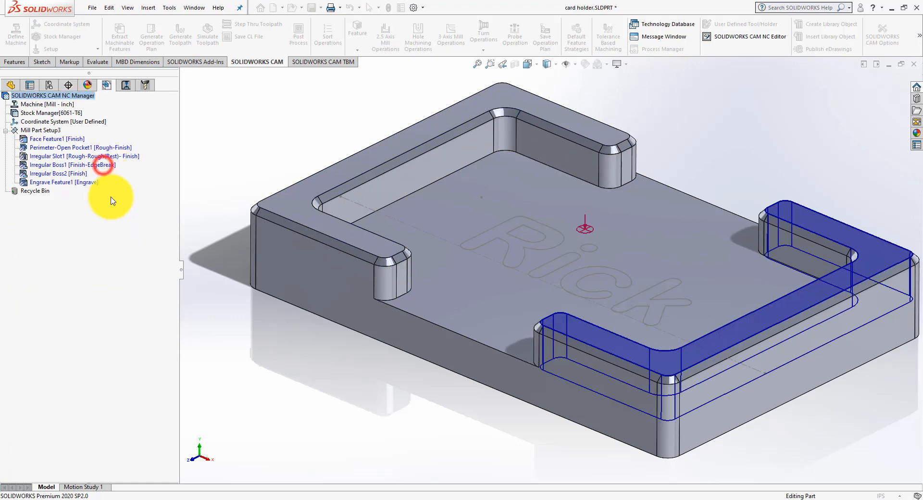
pyautogui.click(82, 200)
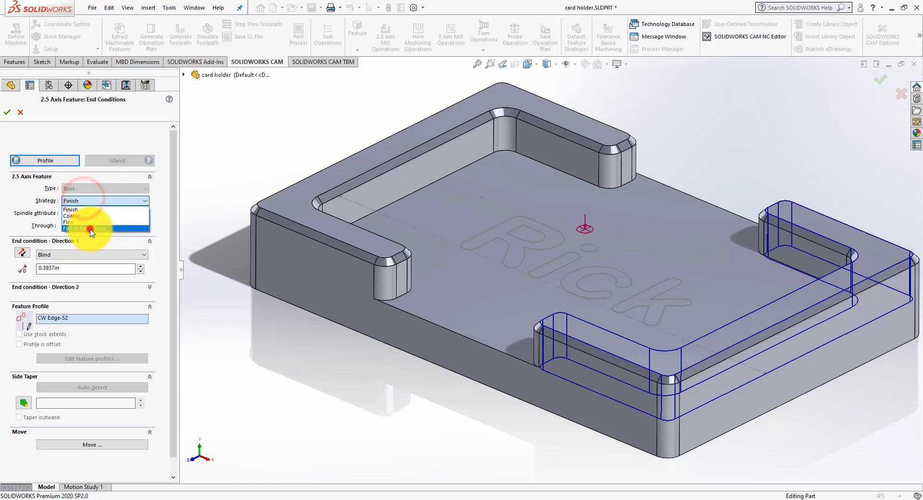
pyautogui.click(90, 228)
pyautogui.click(7, 113)
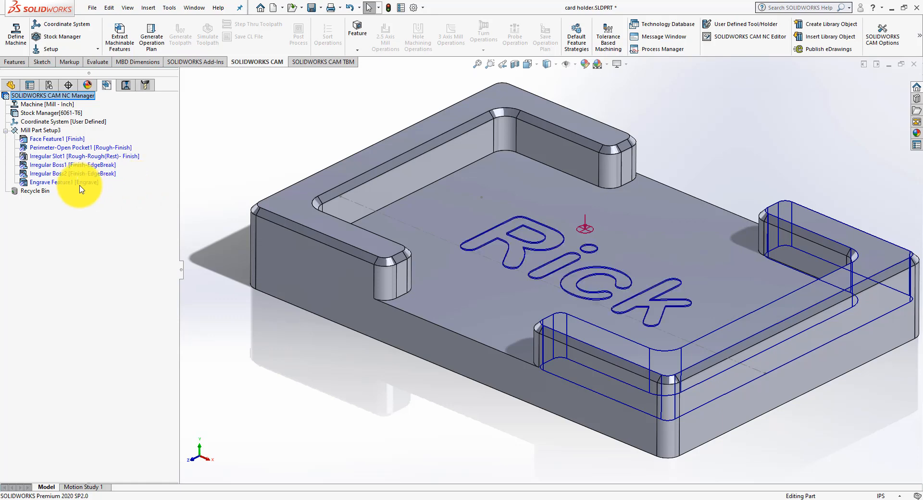
pyautogui.click(124, 212)
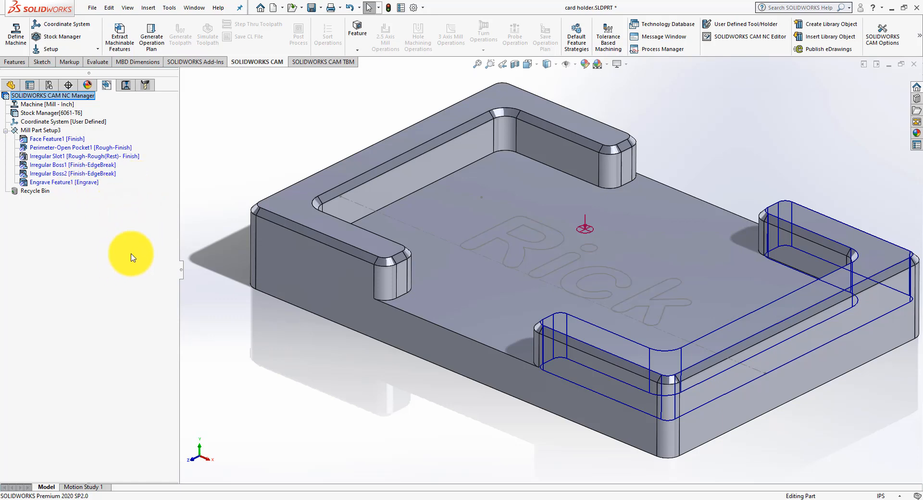
# Step: Generate an operation plan for the features of the mill part setup
pyautogui.click(129, 88)
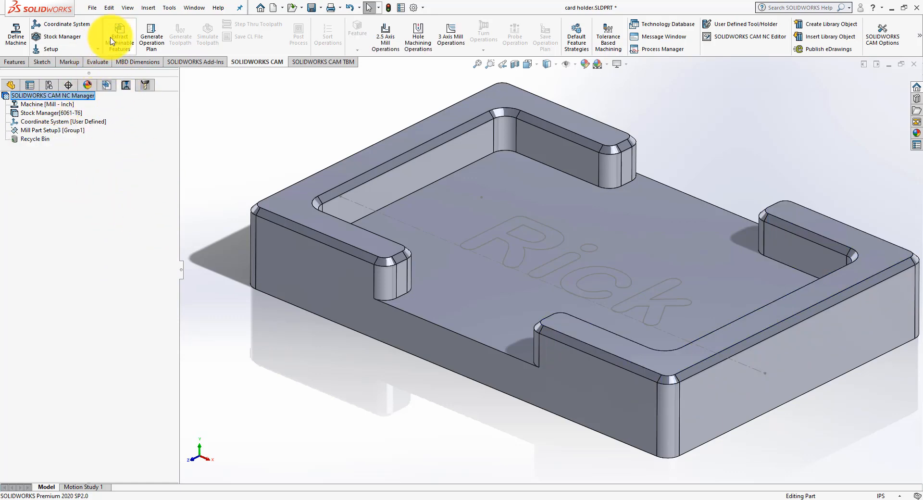
pyautogui.click(156, 42)
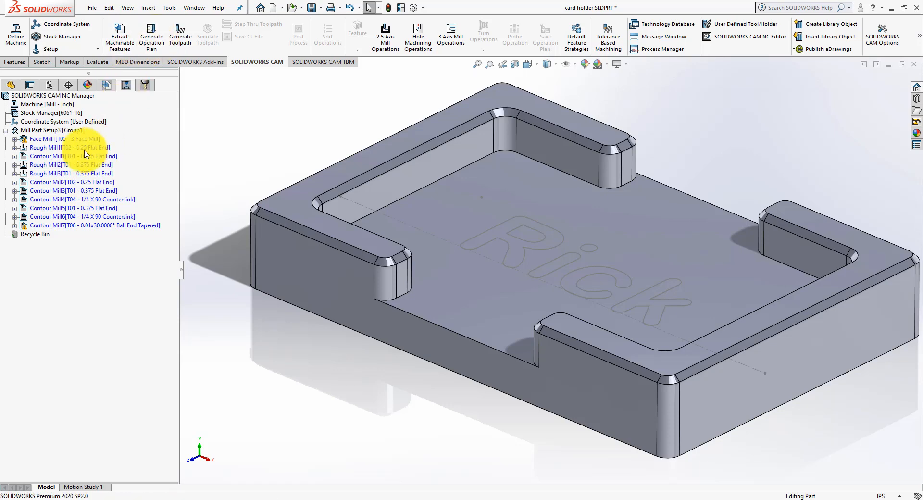
pyautogui.moveTo(63, 138)
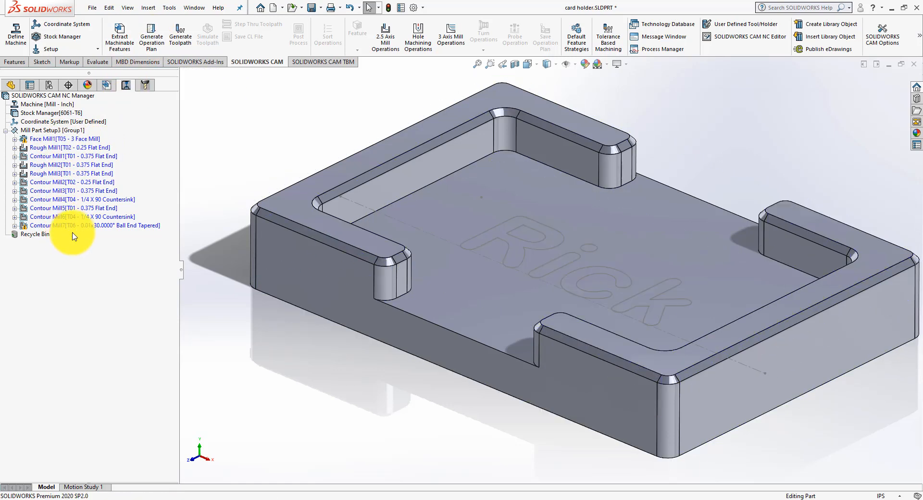
pyautogui.moveTo(77, 228)
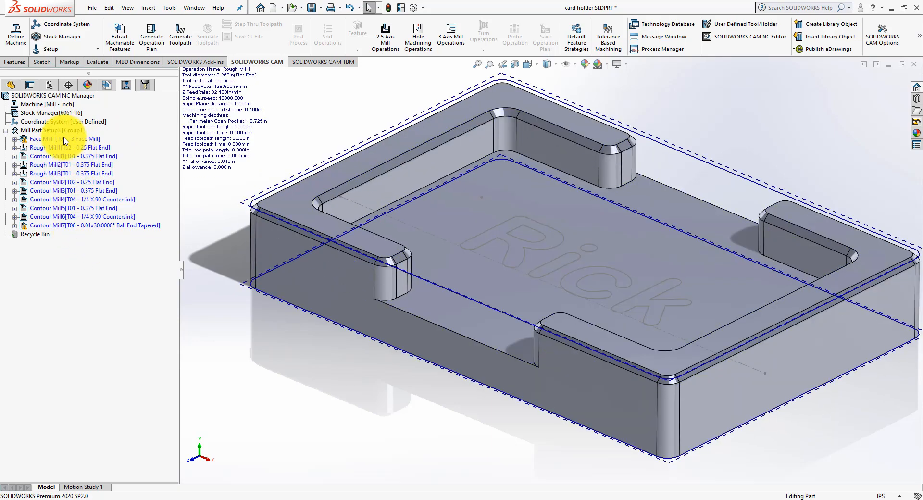
# Step: Delete all generated operations, from Face Mill1 to Contour Mill7, and empty the Recycle Bin
pyautogui.click(60, 140)
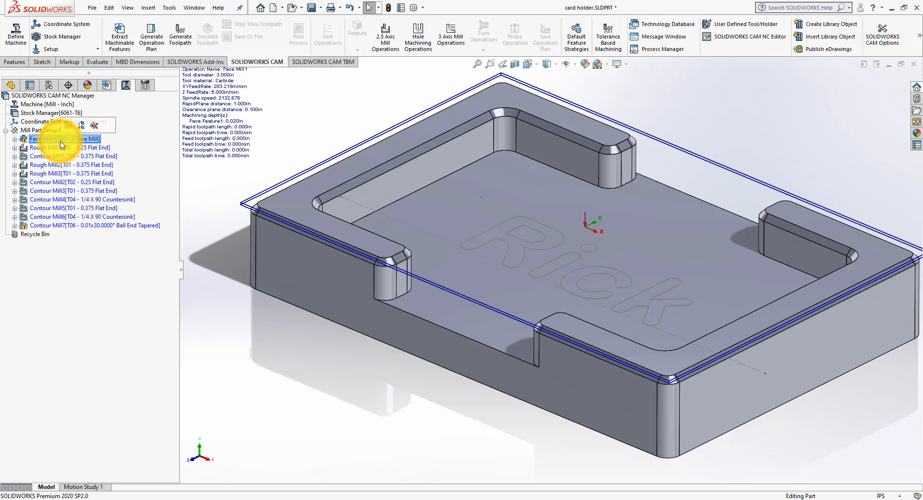
pyautogui.keyDown('shift'); pyautogui.click(48, 225); pyautogui.keyUp('shift')
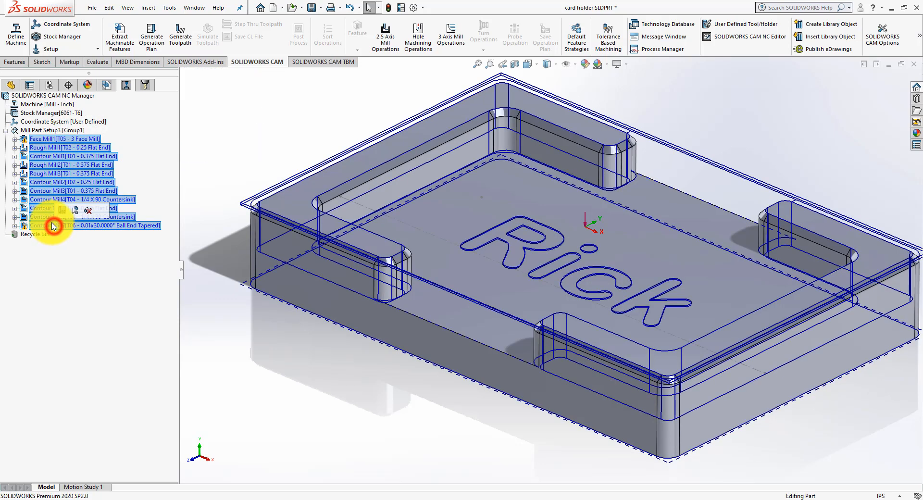
pyautogui.rightClick(48, 187)
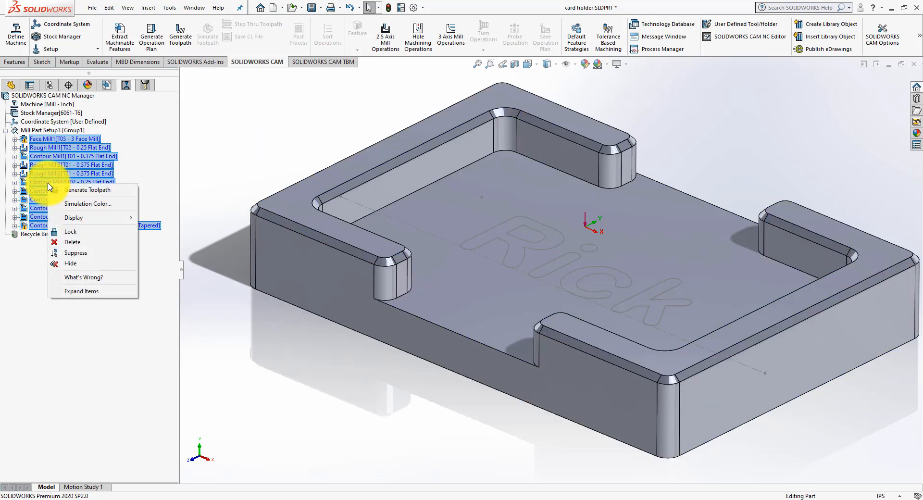
pyautogui.click(66, 242)
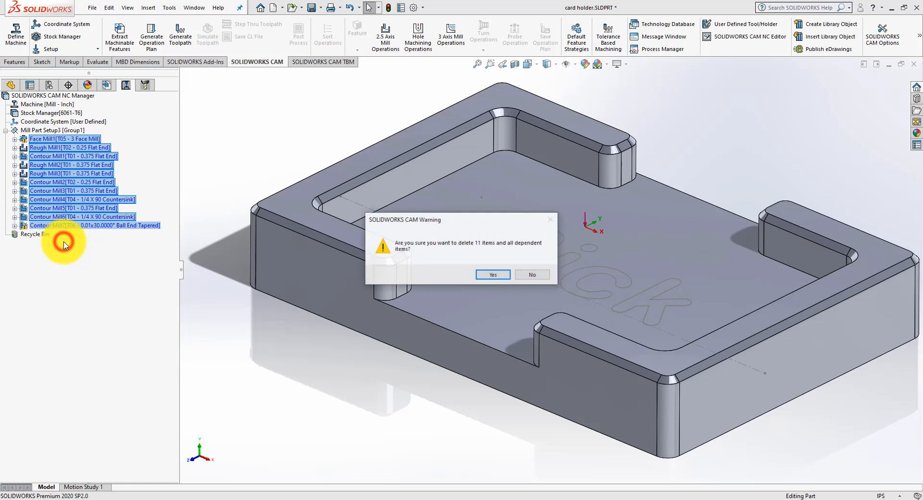
pyautogui.click(499, 278)
pyautogui.rightClick(31, 140)
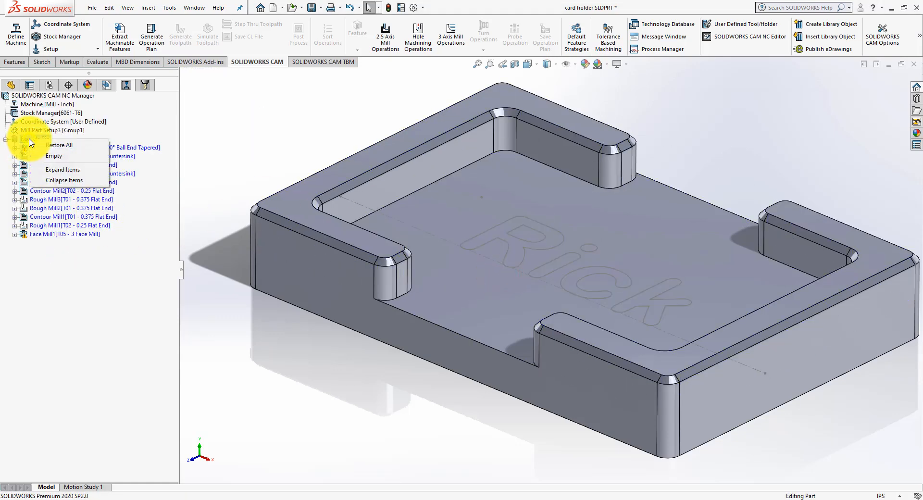
pyautogui.click(48, 156)
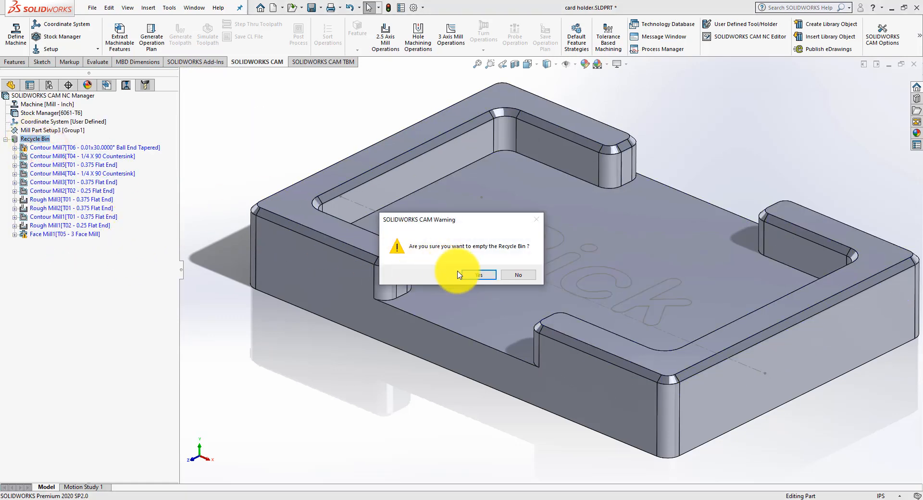
pyautogui.click(458, 274)
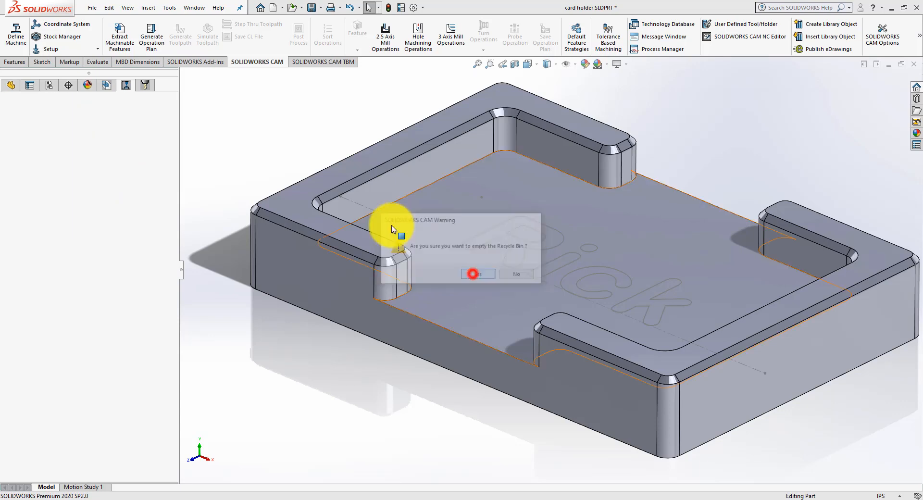
# Step: Restrict the machine to tool crib tools only, reload BenchMill 6100 as the active tool crib and accept the machine settings
pyautogui.click(108, 86)
pyautogui.doubleClick(46, 104)
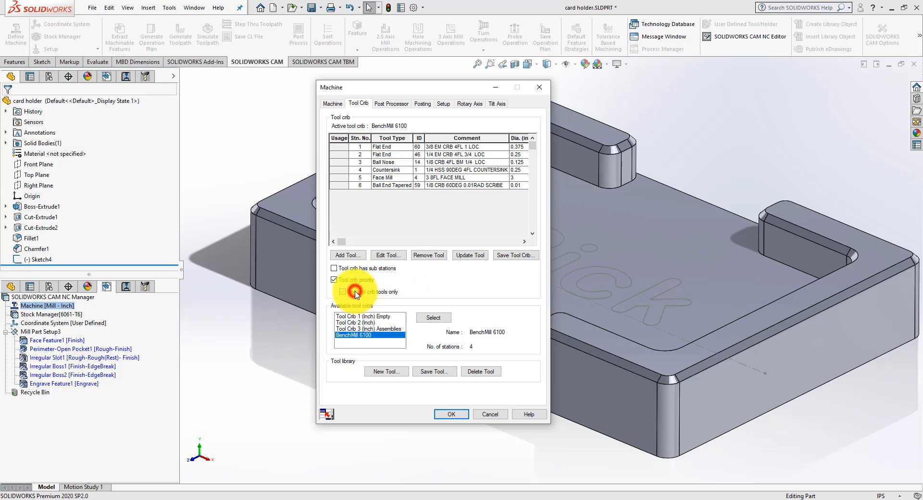
pyautogui.moveTo(379, 91); pyautogui.dragTo(353, 83)
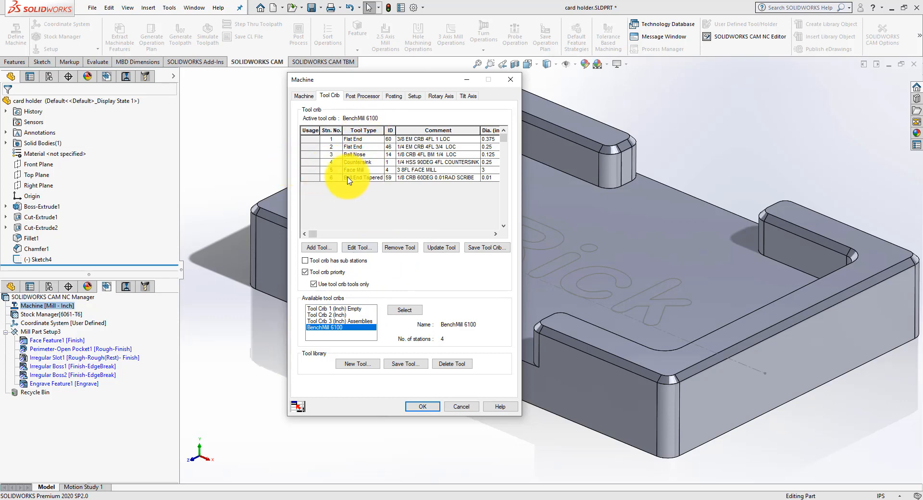
pyautogui.click(399, 310)
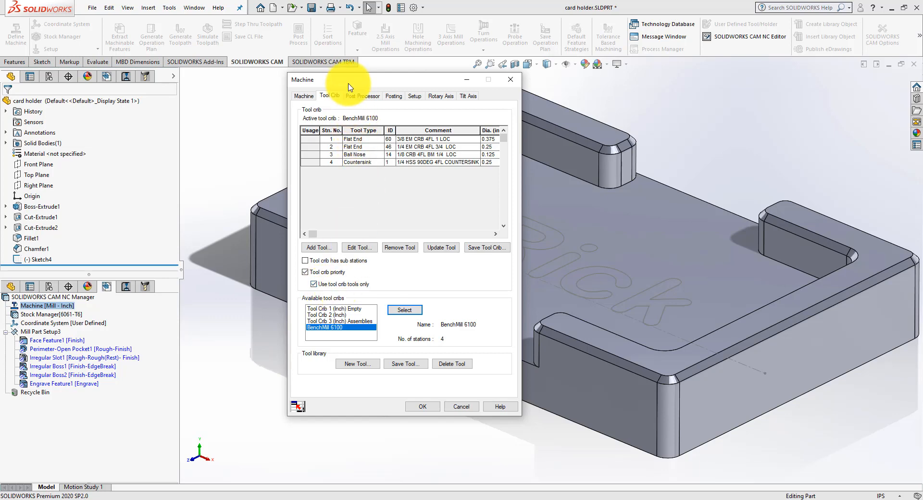
pyautogui.moveTo(350, 80); pyautogui.dragTo(347, 76)
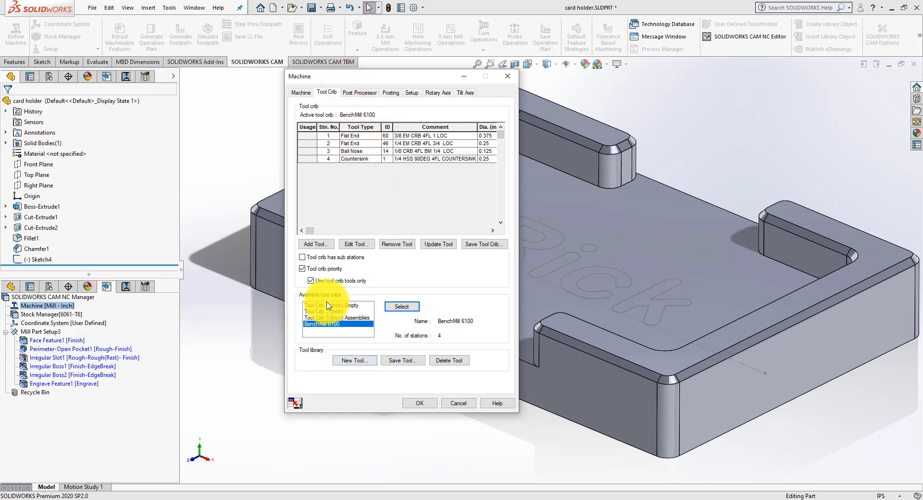
pyautogui.click(416, 406)
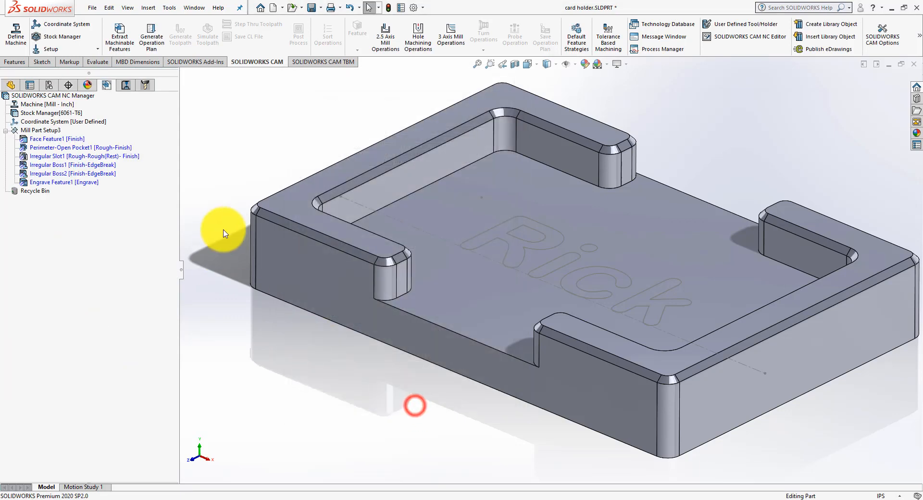
# Step: Generate a new operation plan for all machinable features using the reloaded tool crib
pyautogui.click(151, 43)
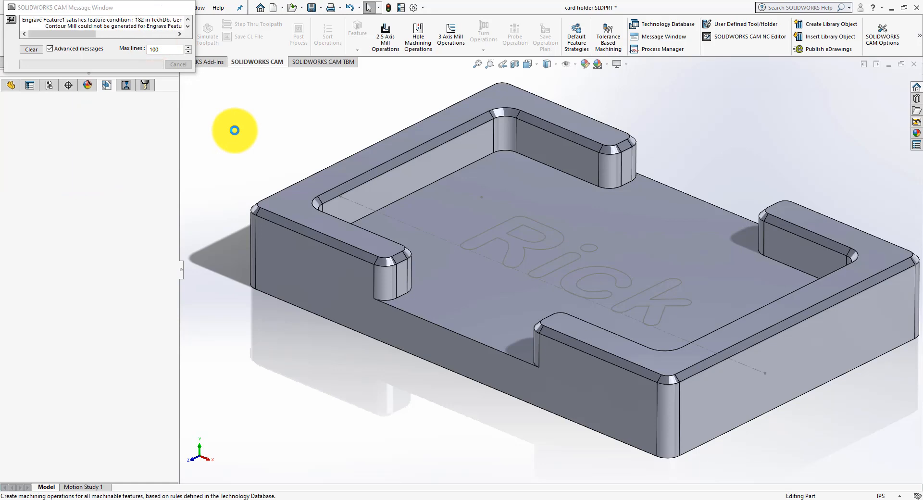
pyautogui.moveTo(66, 151)
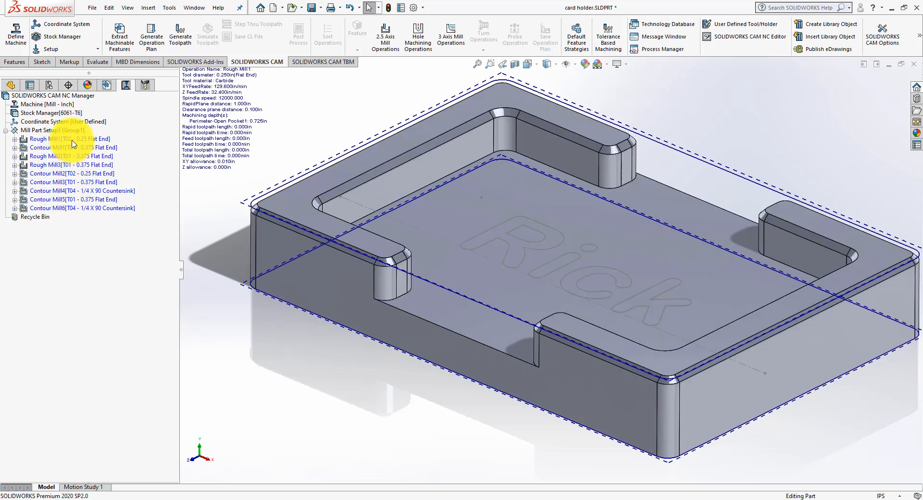
# Step: Review each roughing and contour operation, from Rough Mill1 to Contour Mill6, for its tool and machined region
pyautogui.click(72, 140)
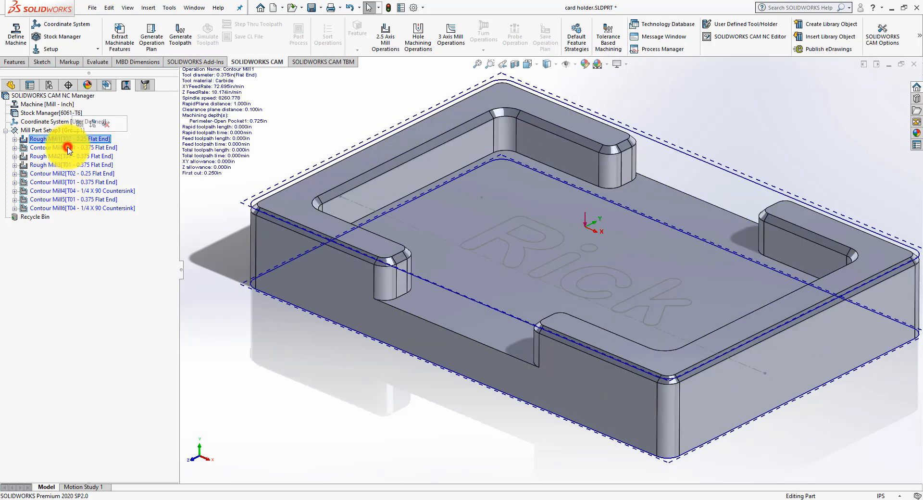
pyautogui.click(68, 149)
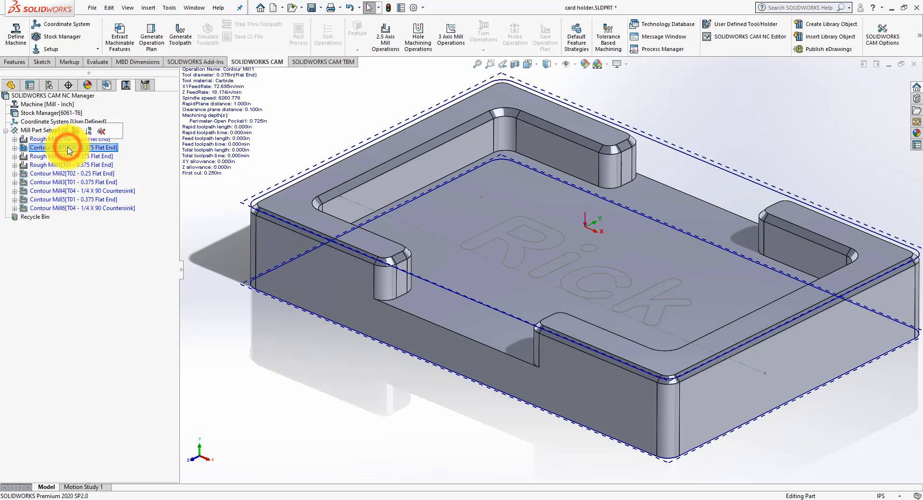
pyautogui.click(93, 157)
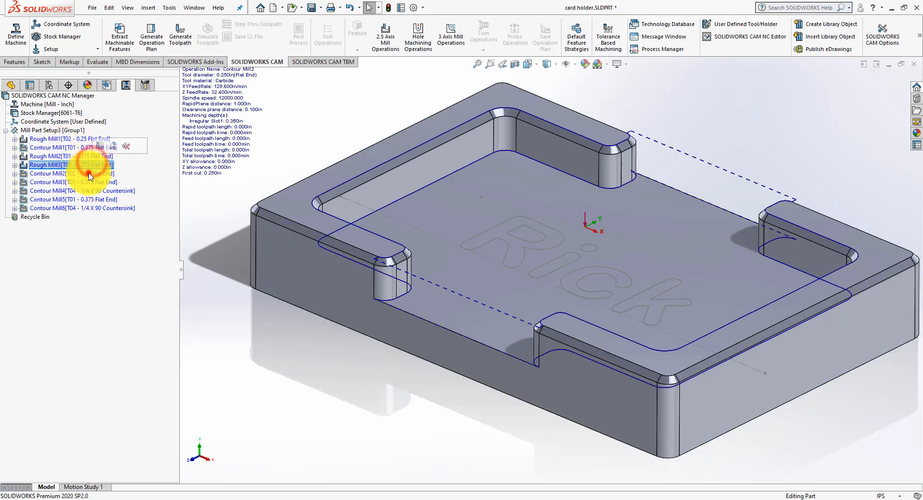
pyautogui.click(88, 174)
pyautogui.click(87, 182)
pyautogui.click(87, 189)
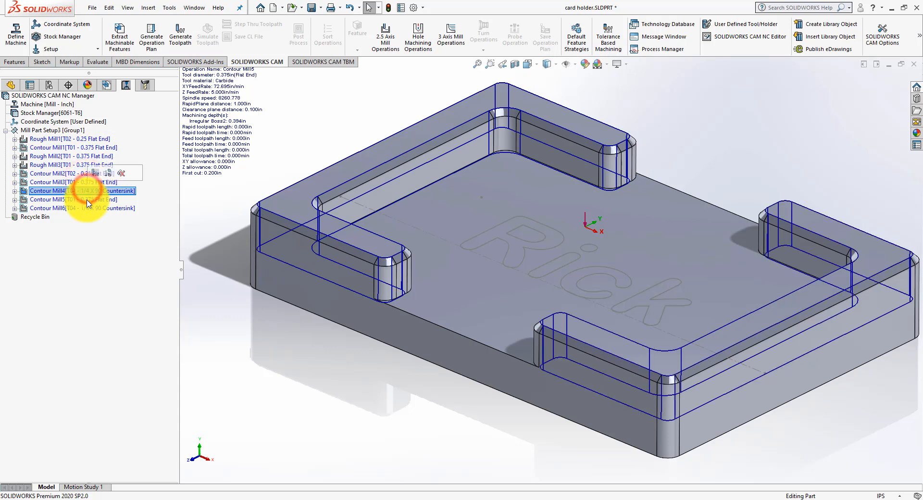
pyautogui.click(84, 199)
pyautogui.click(84, 208)
pyautogui.click(99, 241)
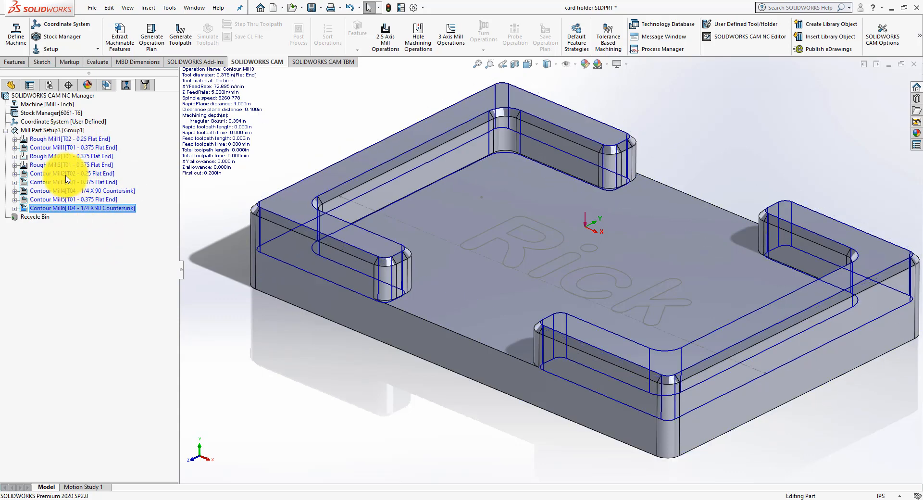
# Step: Generate the toolpaths for all operations in Mill Part Setup3
pyautogui.click(57, 129)
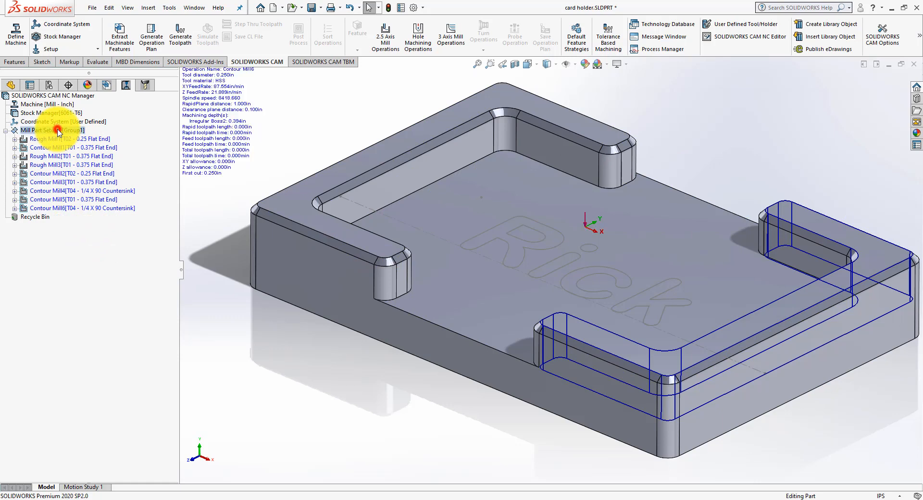
pyautogui.click(180, 36)
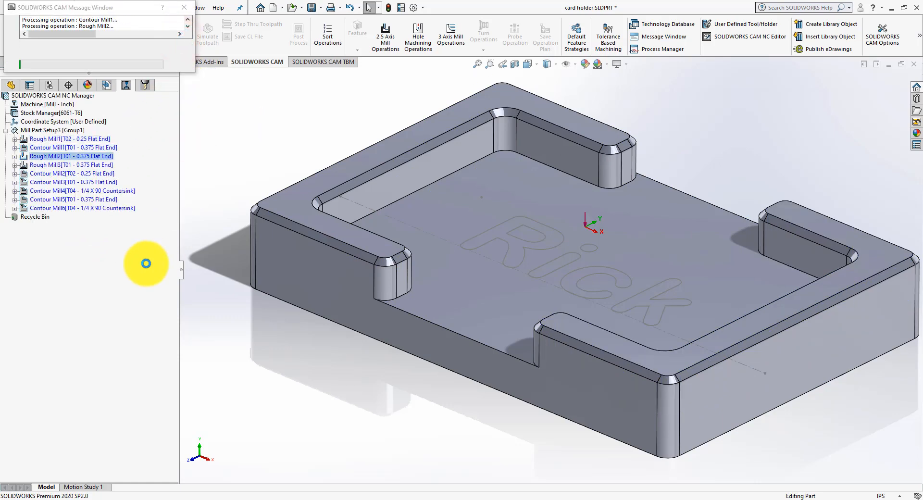
# Step: Examine the Rough Mill1 and Contour Mill1 toolpaths around the part's outer perimeter from several angles
pyautogui.click(79, 139)
pyautogui.moveTo(243, 255)
pyautogui.mouseDown(button='middle')
pyautogui.moveTo(277, 270)
pyautogui.moveTo(272, 292)
pyautogui.moveTo(270, 270)
pyautogui.moveTo(239, 257)
pyautogui.mouseUp(button='middle')
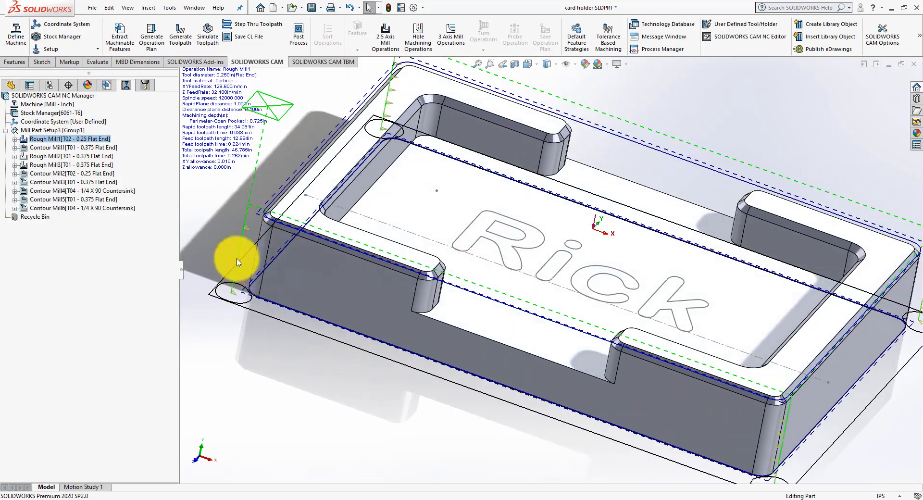
pyautogui.click(93, 149)
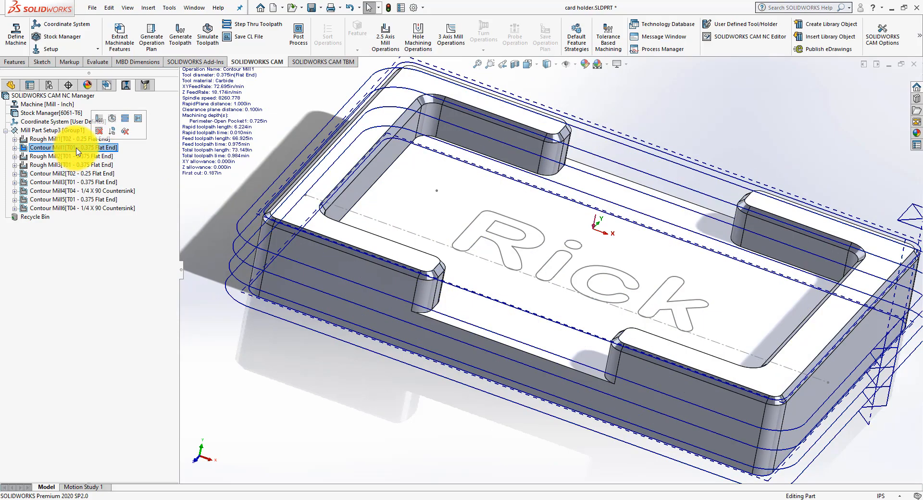
pyautogui.moveTo(377, 350); pyautogui.dragTo(298, 313, button='middle')
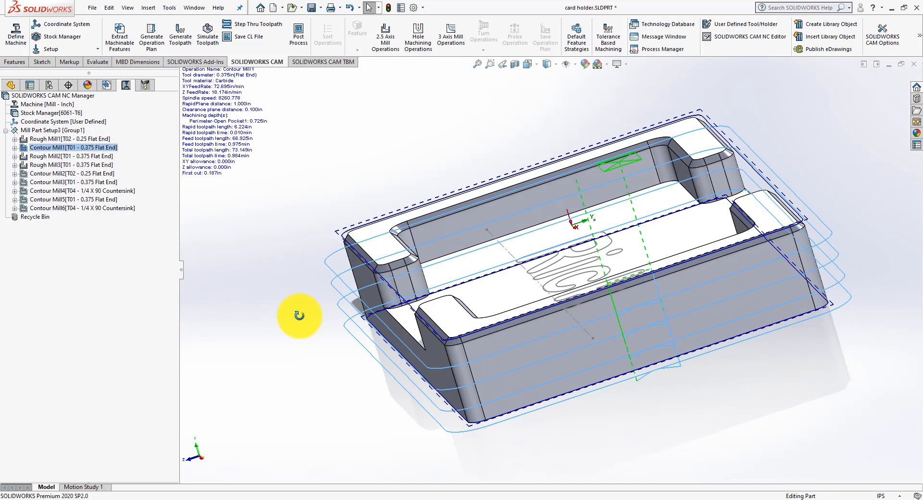
pyautogui.click(87, 148)
pyautogui.moveTo(231, 202); pyautogui.dragTo(245, 223, button='middle')
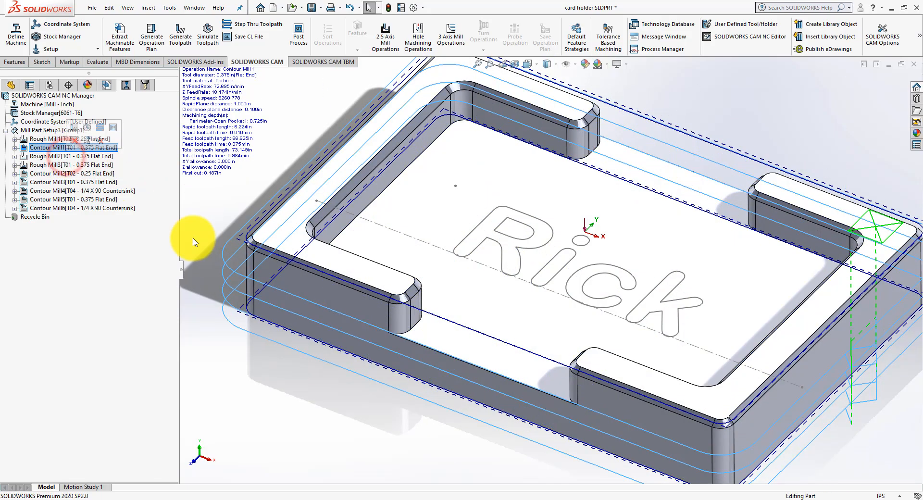
pyautogui.moveTo(192, 240); pyautogui.dragTo(192, 264, button='middle')
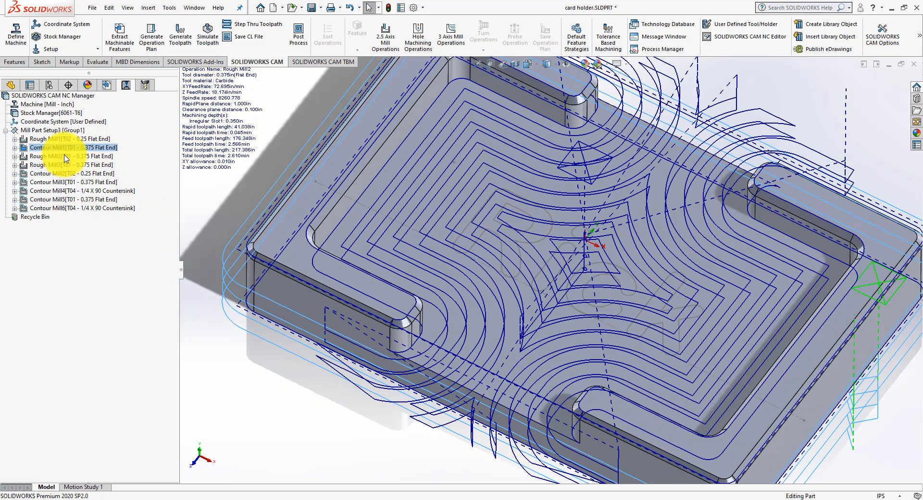
# Step: Examine the Rough Mill2, Rough Mill3 and Contour Mill2 toolpaths that machine the card pocket
pyautogui.click(66, 156)
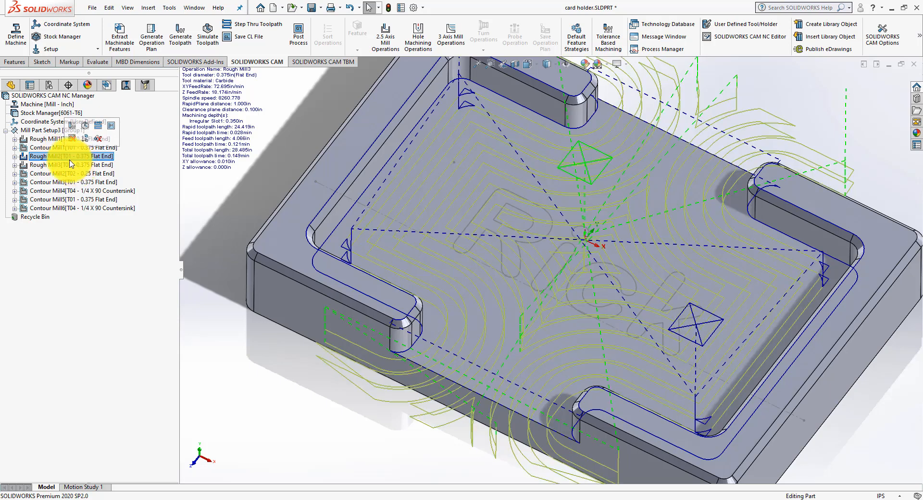
pyautogui.click(56, 166)
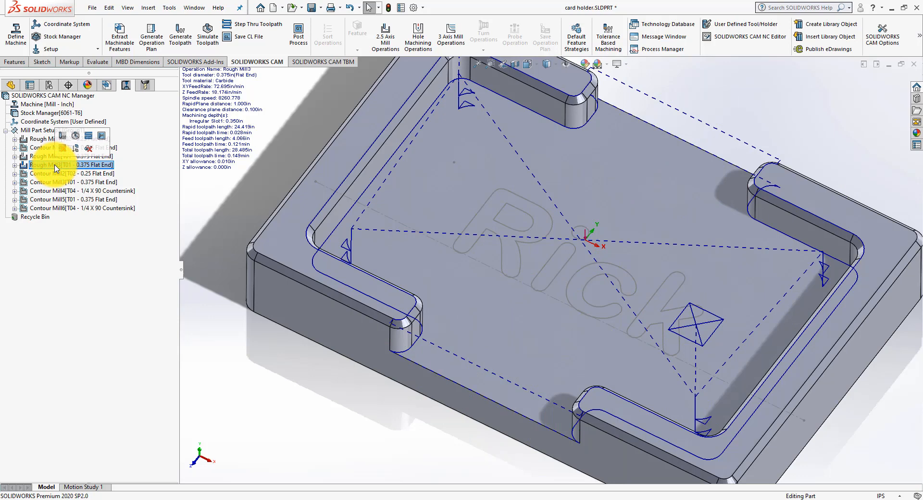
pyautogui.click(56, 174)
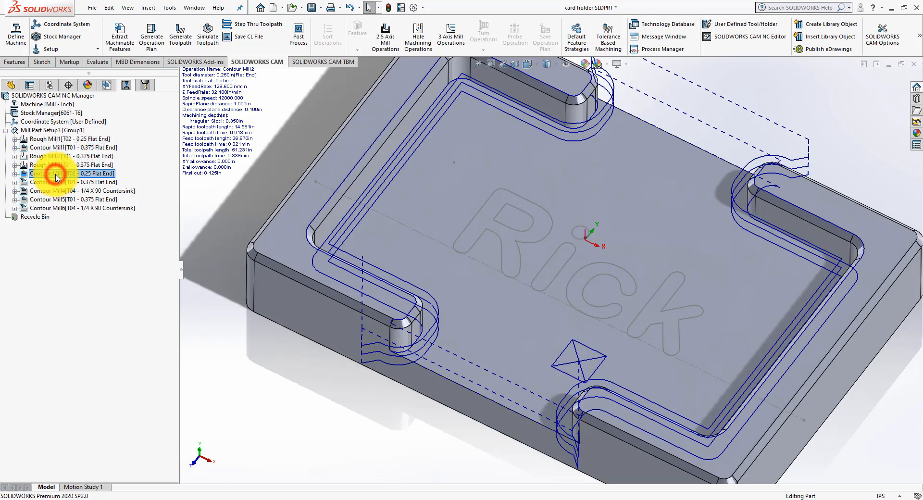
pyautogui.click(57, 175)
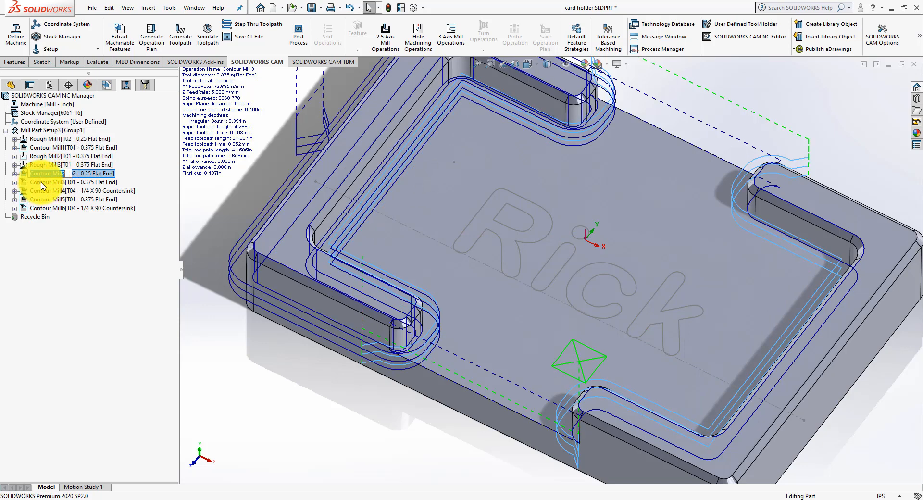
# Step: Examine the Contour Mill3 to Contour Mill6 toolpaths, including the countersink passes on the chamfers of both raised walls
pyautogui.click(42, 181)
pyautogui.click(46, 183)
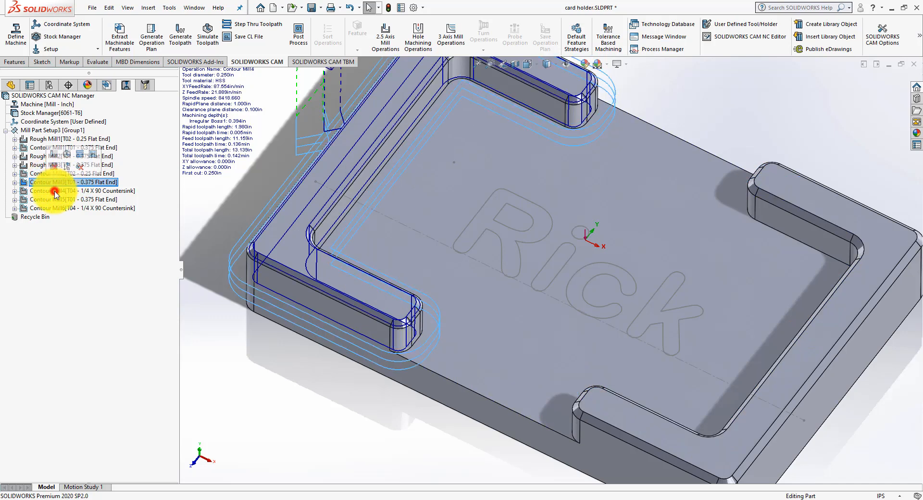
pyautogui.click(55, 192)
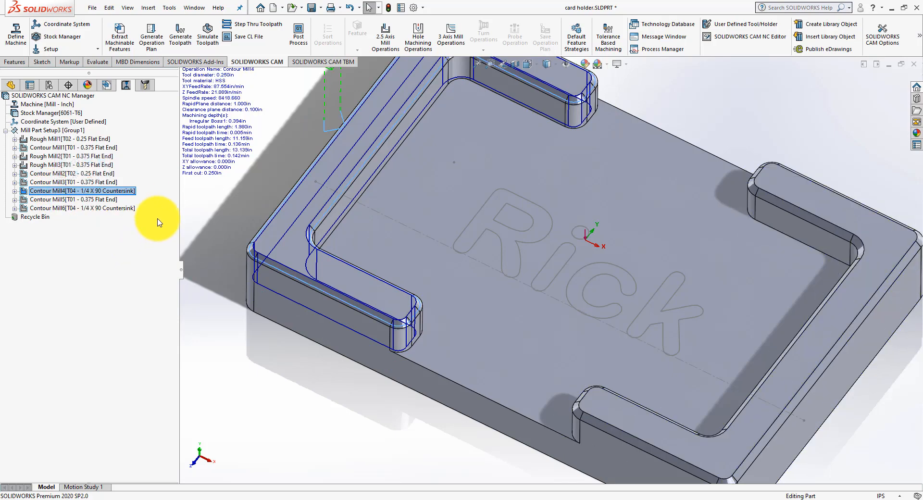
pyautogui.moveTo(319, 274); pyautogui.dragTo(288, 197, button='middle')
pyautogui.click(81, 200)
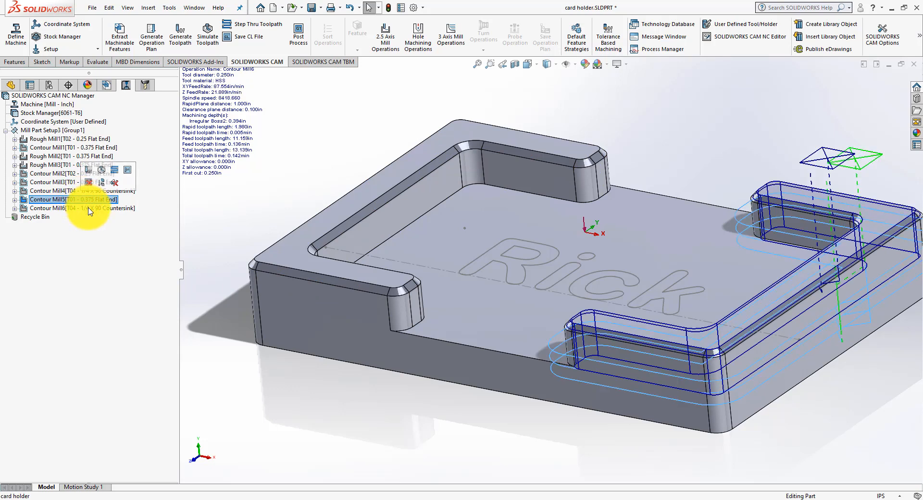
pyautogui.click(88, 208)
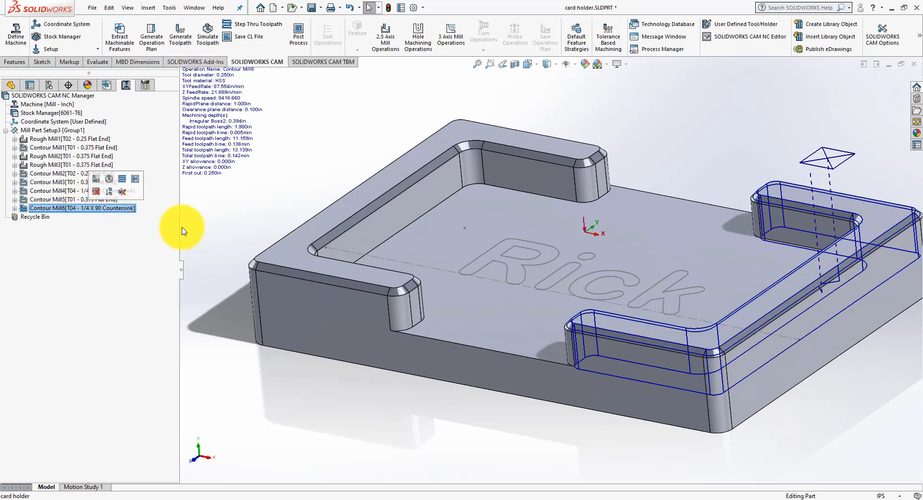
pyautogui.moveTo(317, 223)
pyautogui.mouseDown(button='middle')
pyautogui.moveTo(332, 227)
pyautogui.moveTo(322, 235)
pyautogui.mouseUp(button='middle')
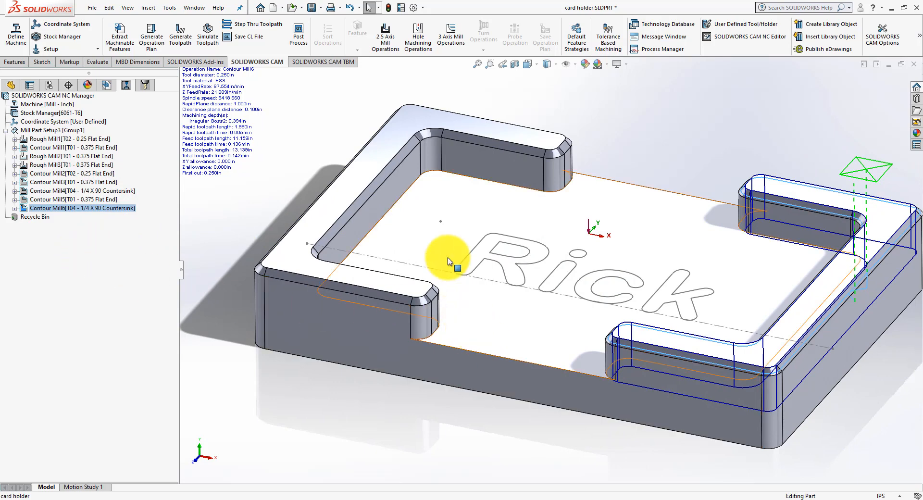
pyautogui.keyDown('ctrl'); pyautogui.click(84, 198); pyautogui.keyUp('ctrl')
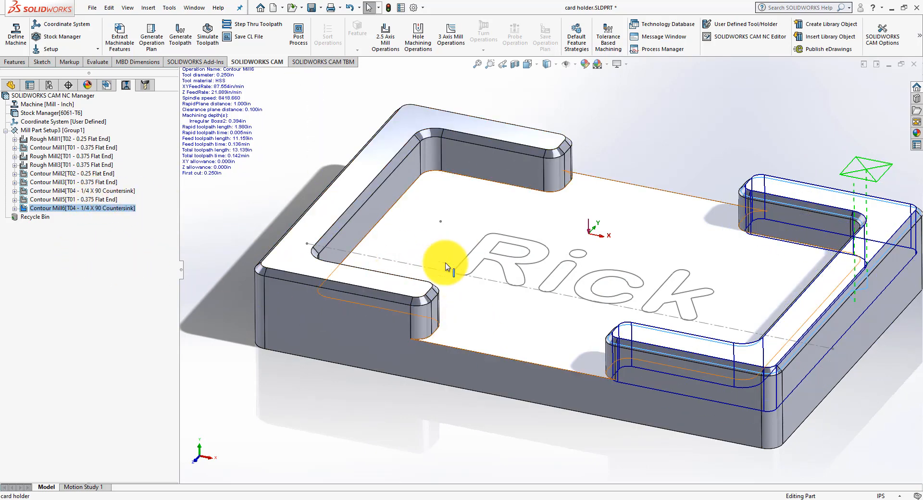
pyautogui.moveTo(229, 208); pyautogui.dragTo(223, 203, button='middle')
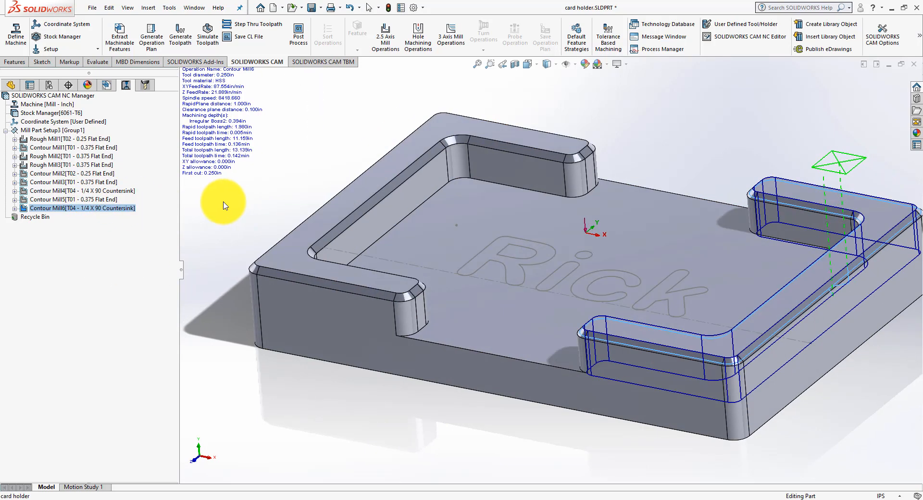
# Step: Delete the Rough Mill1 operation with the 0.25 flat end mill from Mill Part Setup3
pyautogui.click(87, 140)
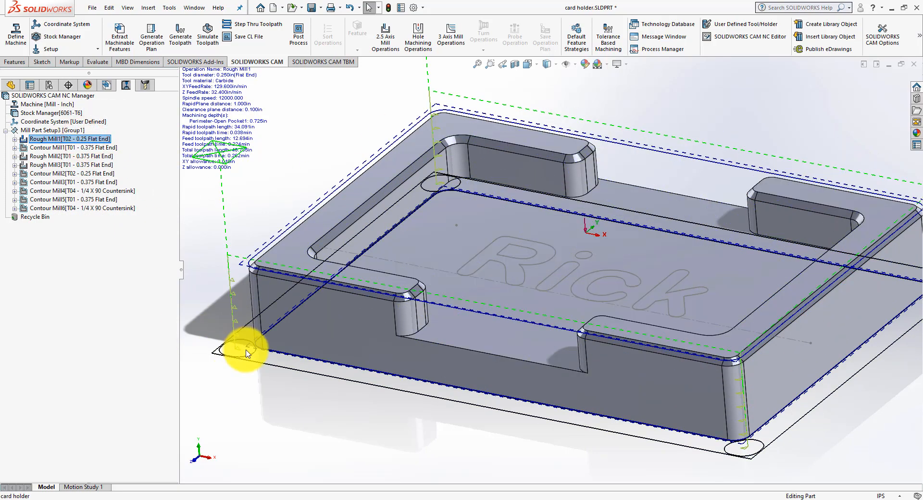
pyautogui.rightClick(46, 141)
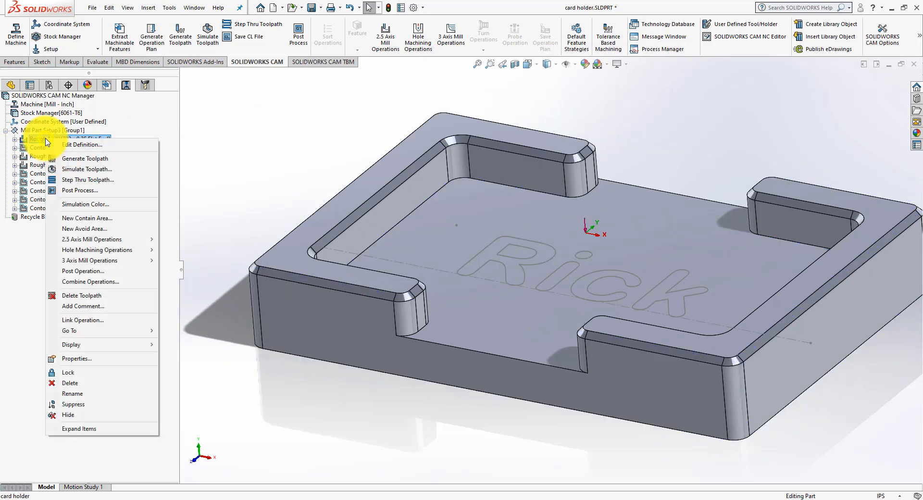
pyautogui.click(96, 382)
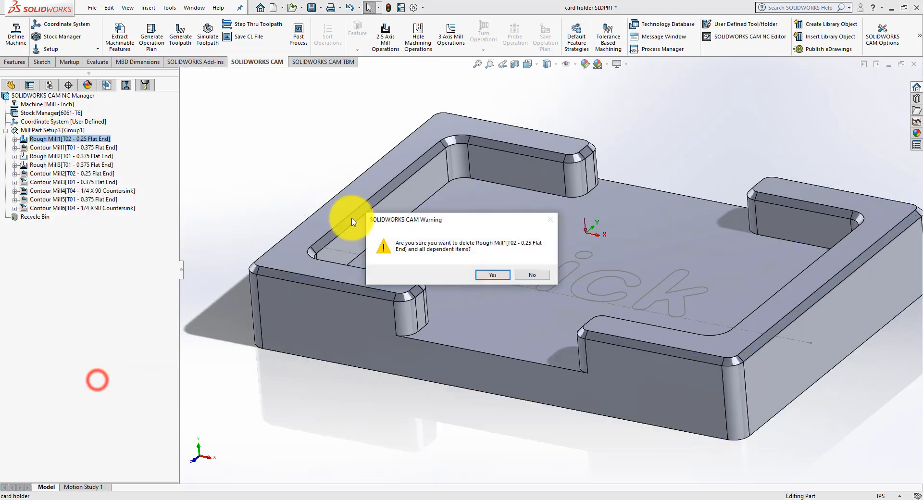
pyautogui.click(477, 270)
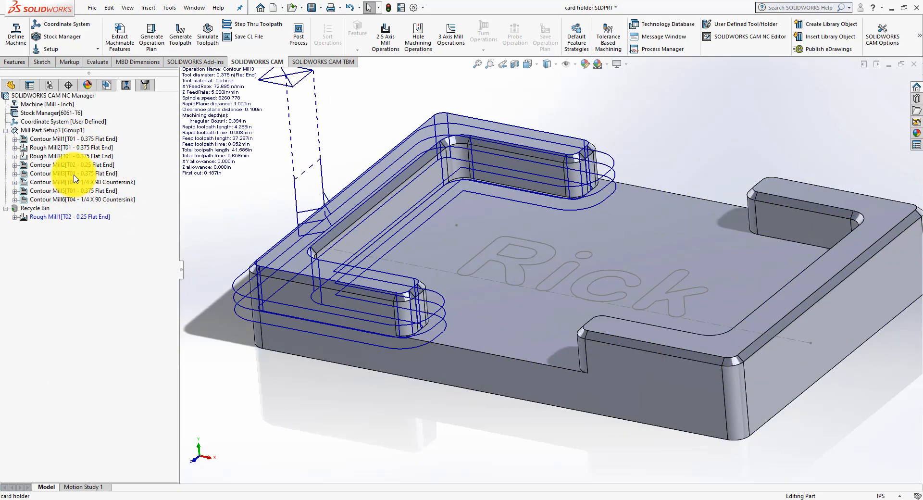
# Step: Reorder the operations so Contour Mill5 and Contour Mill3 follow Rough Mill3, with Contour Mill2 placed after them and before Contour Mill4
pyautogui.click(65, 192)
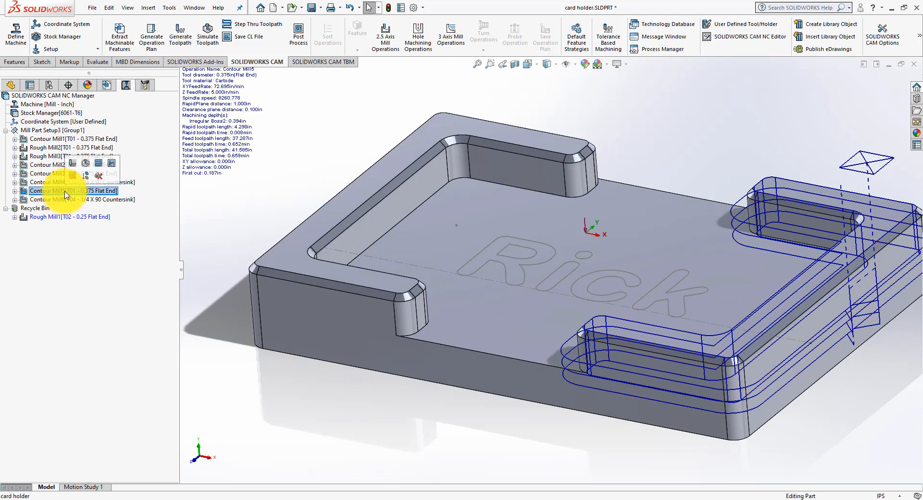
pyautogui.click(50, 173)
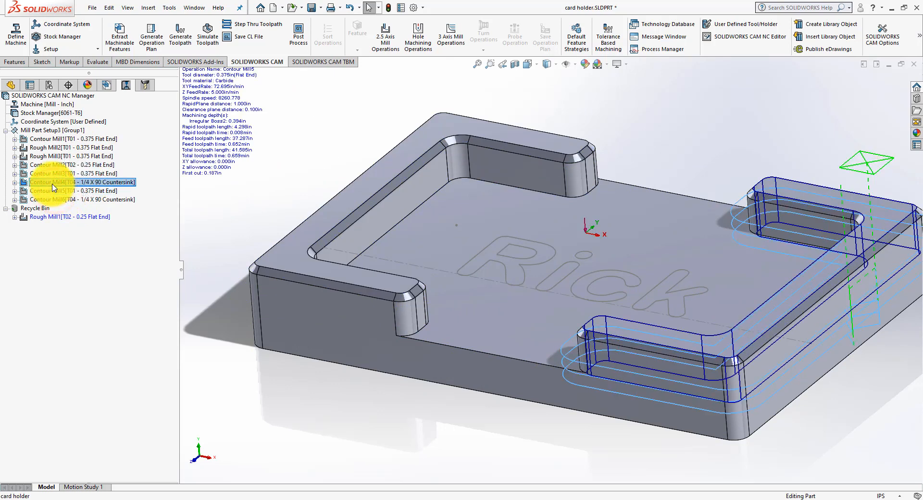
pyautogui.click(51, 164)
pyautogui.moveTo(51, 162); pyautogui.dragTo(48, 160)
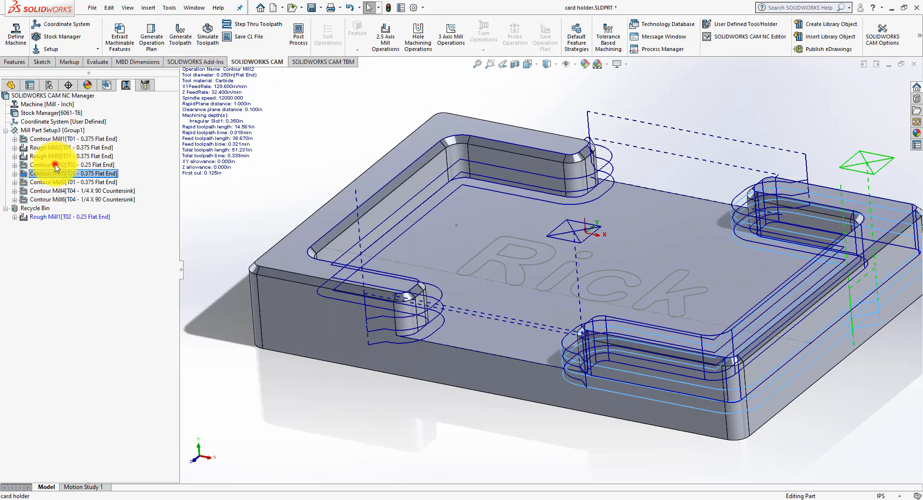
pyautogui.click(57, 182)
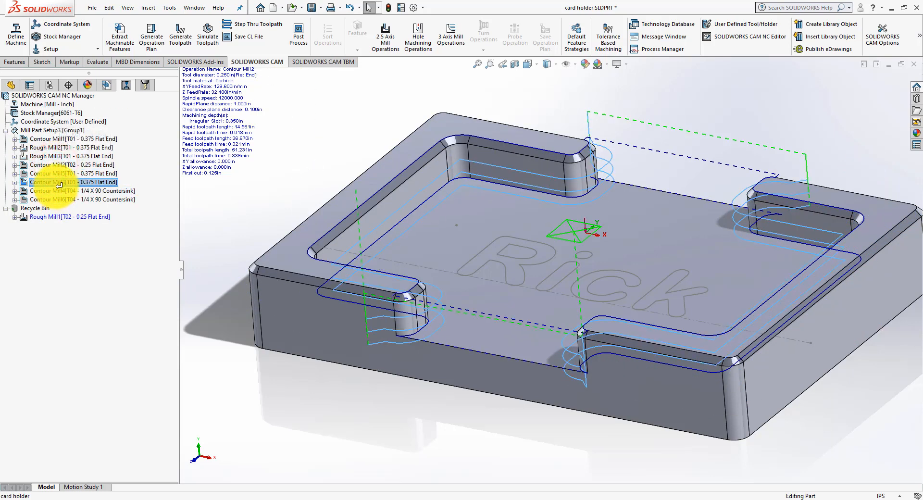
pyautogui.moveTo(58, 185); pyautogui.dragTo(57, 188)
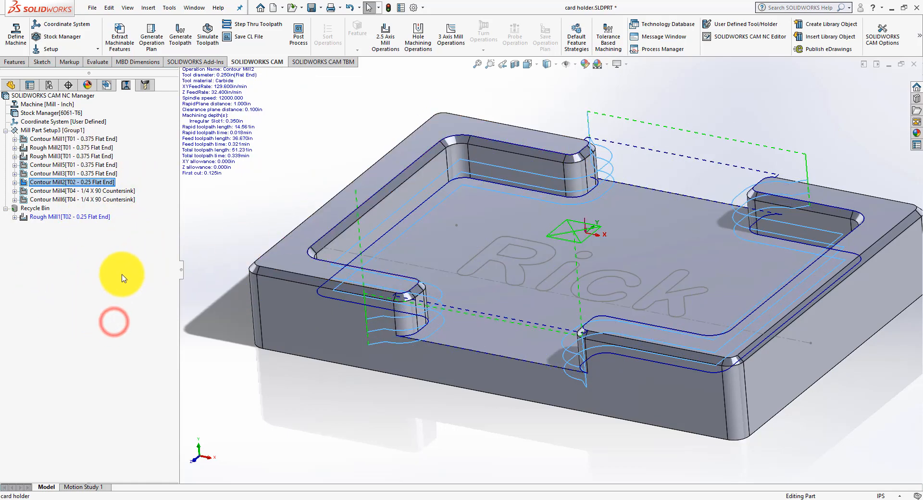
# Step: Check the toolpaths of the reordered flat end mill operations, from Contour Mill1 through Contour Mill2
pyautogui.click(94, 139)
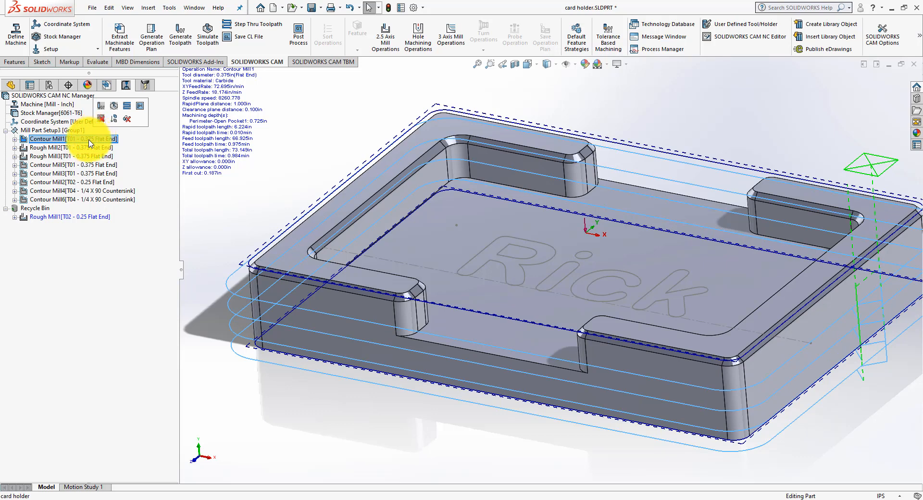
pyautogui.click(88, 147)
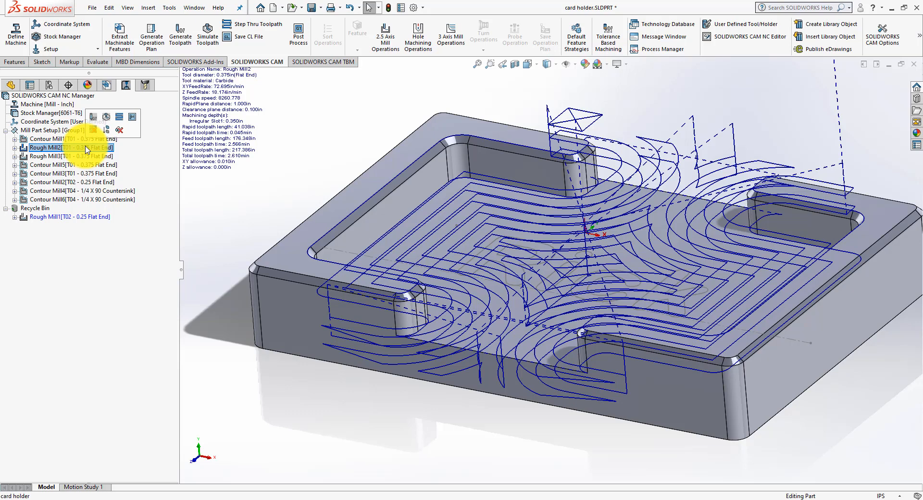
pyautogui.click(80, 157)
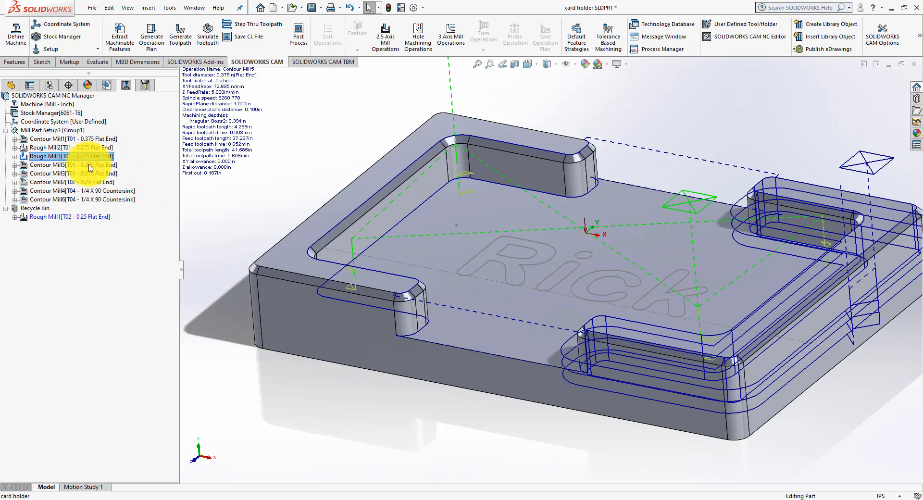
pyautogui.click(90, 165)
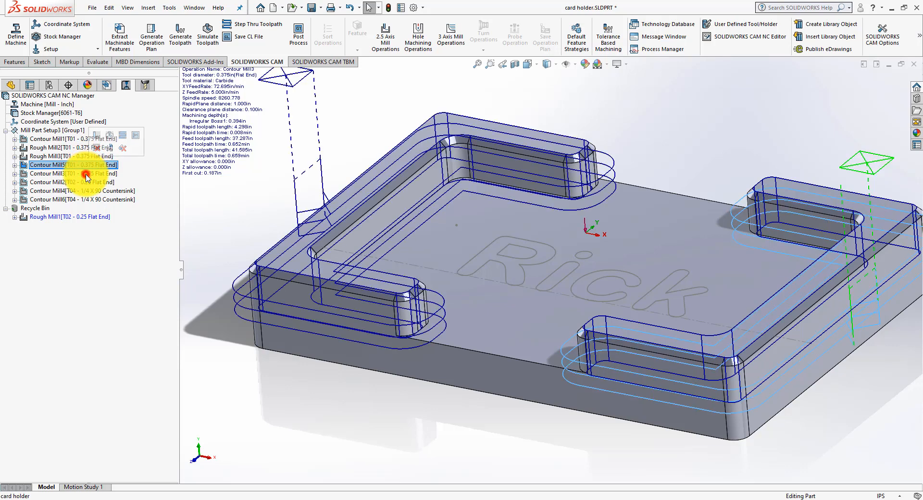
pyautogui.click(87, 175)
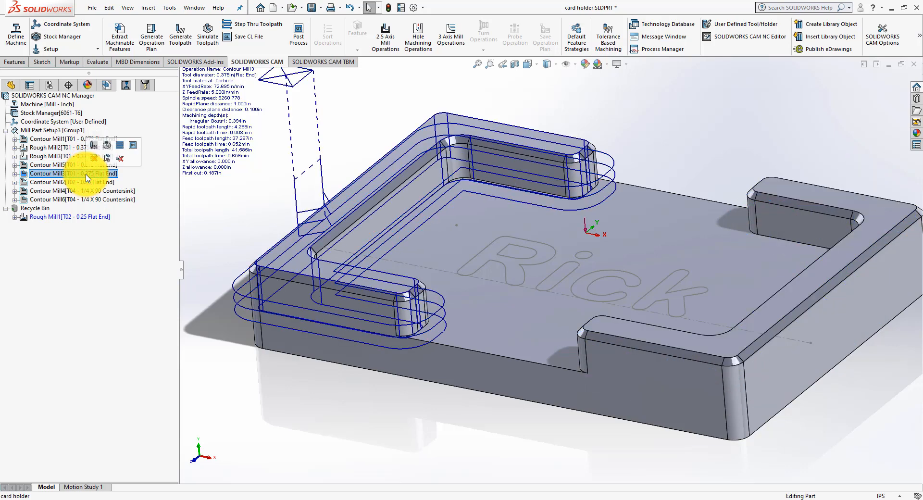
pyautogui.click(87, 182)
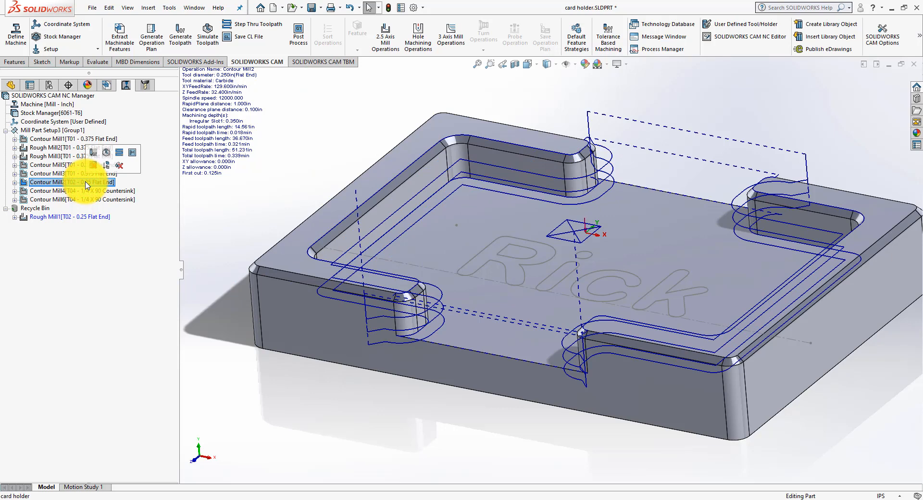
pyautogui.click(74, 172)
pyautogui.click(73, 166)
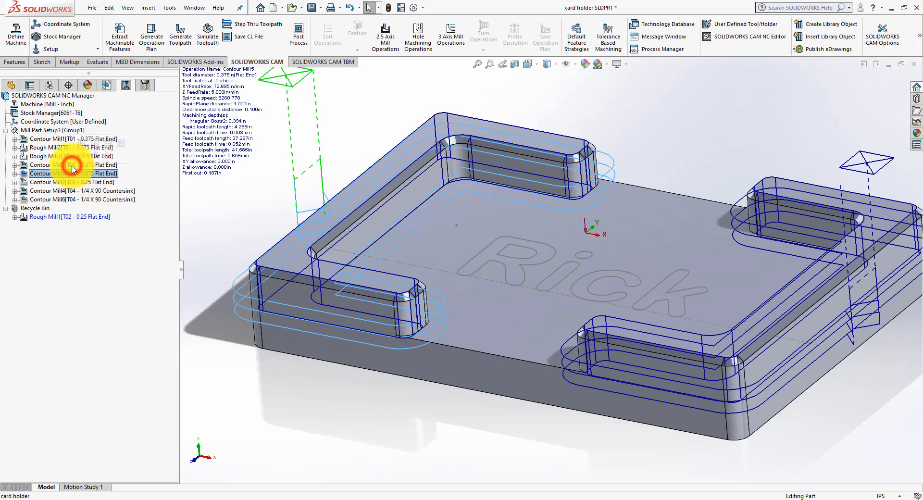
pyautogui.click(61, 157)
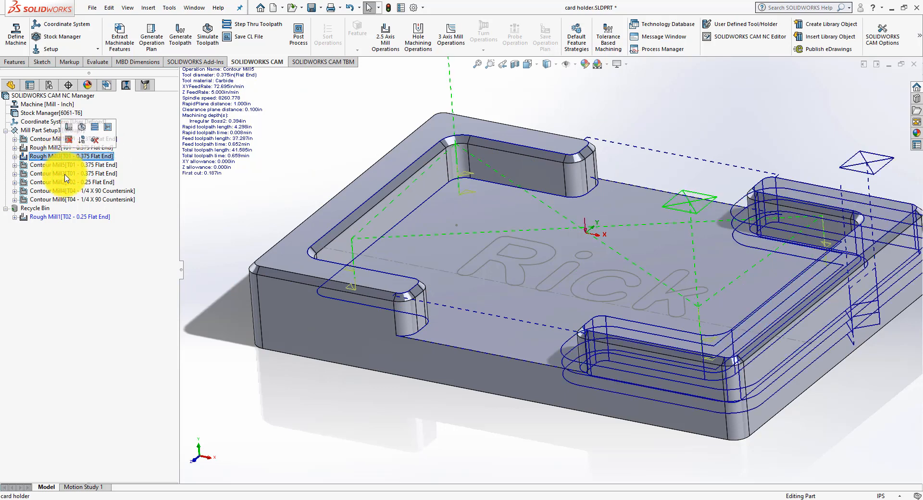
# Step: Edit Contour Mill4's chamfer machining: set length and clearance to 0.05 in and the feature edge to Outer edge
pyautogui.click(64, 190)
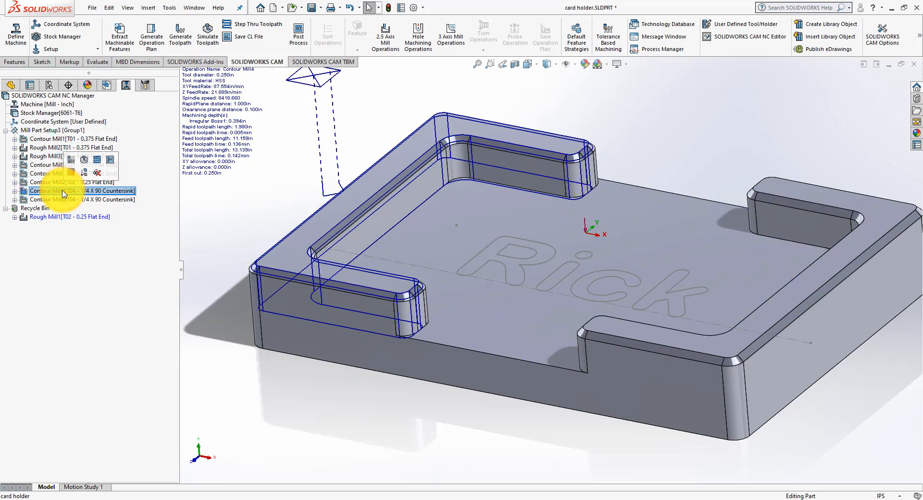
pyautogui.rightClick(65, 193)
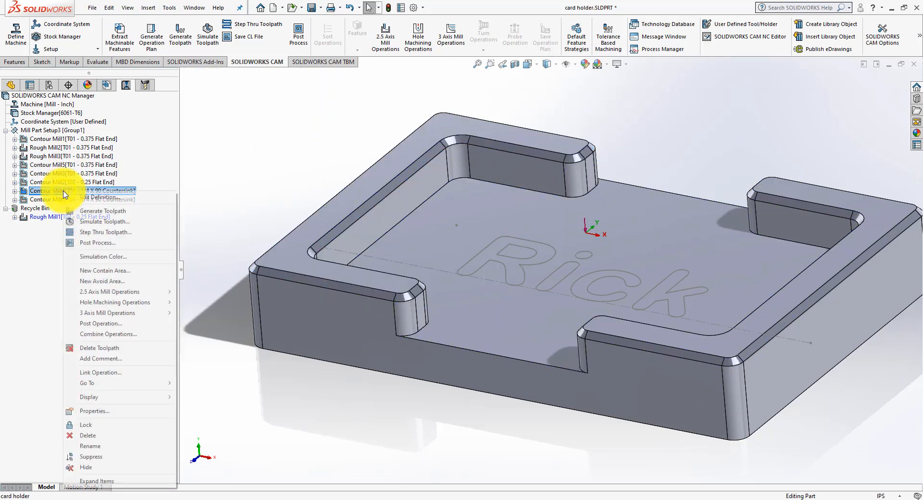
pyautogui.click(63, 192)
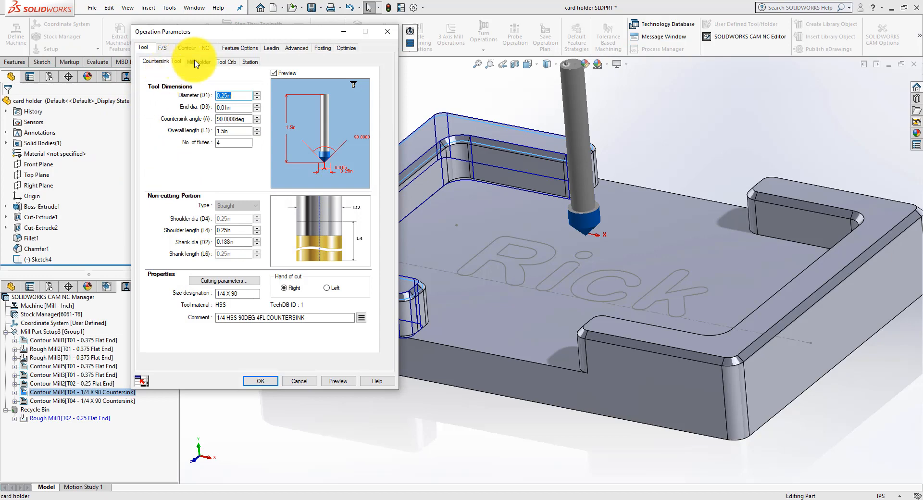
pyautogui.click(163, 48)
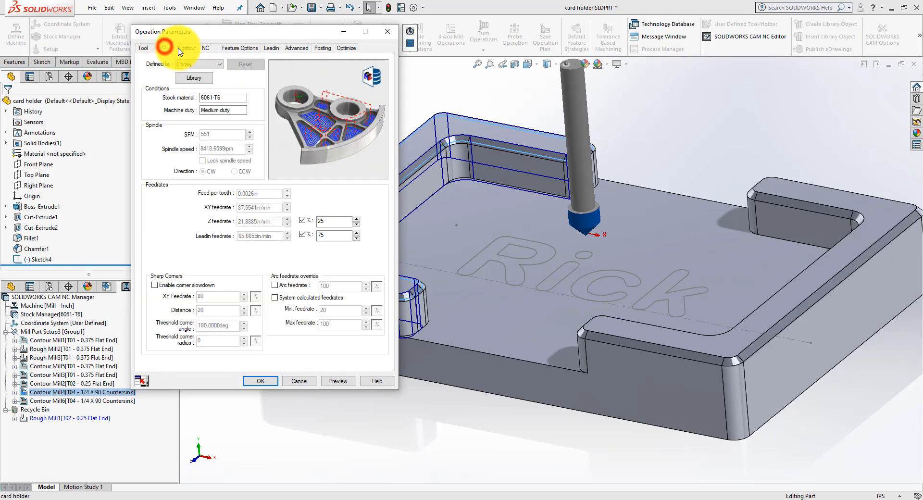
pyautogui.click(188, 49)
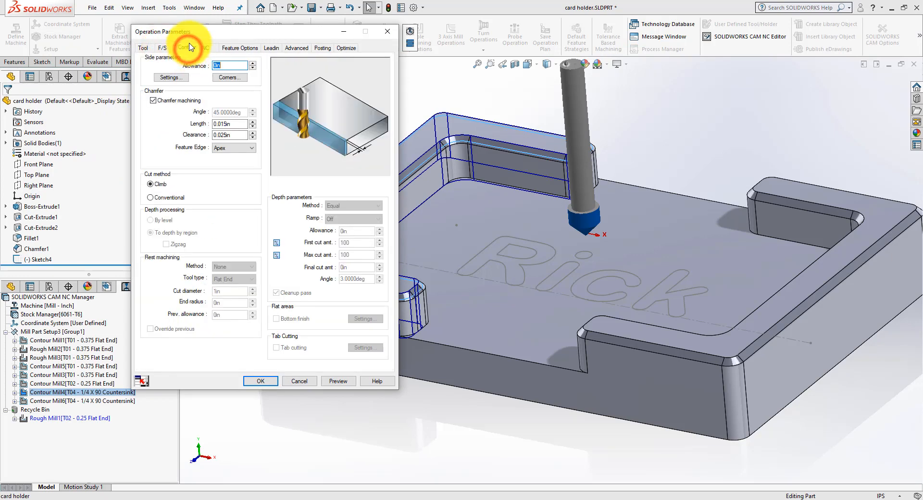
pyautogui.click(235, 125)
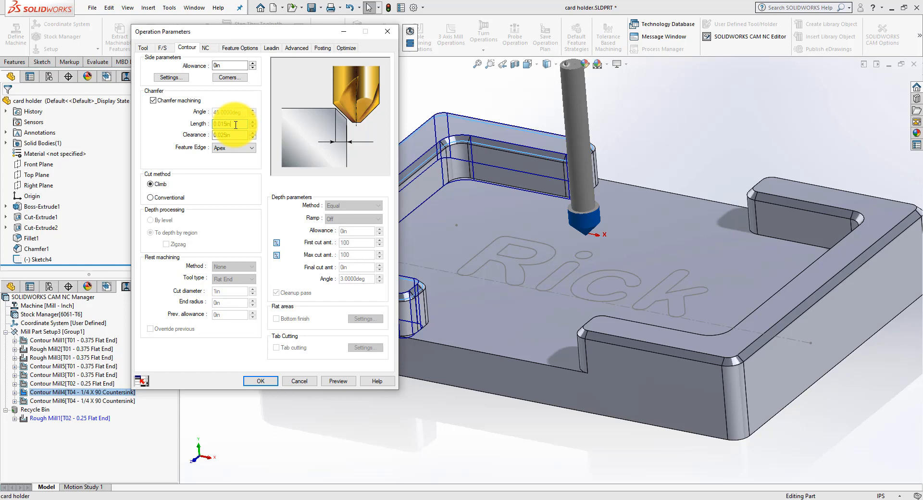
pyautogui.click(239, 134)
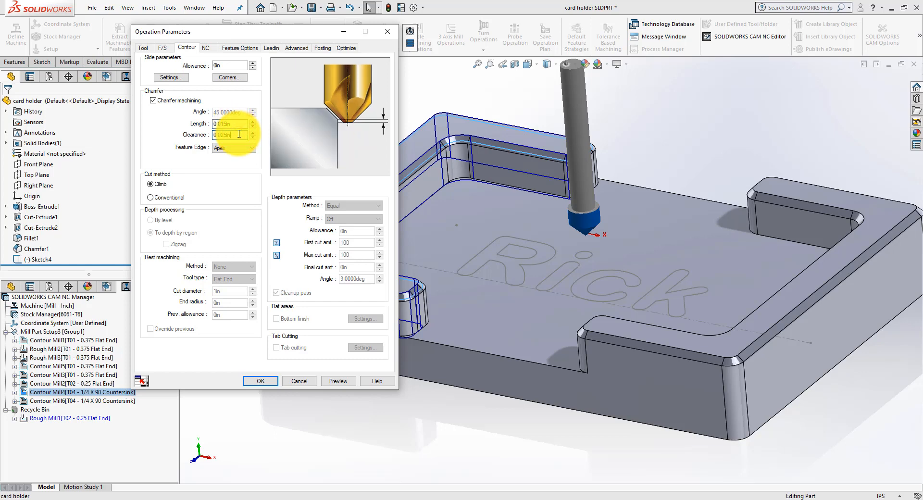
pyautogui.moveTo(234, 124); pyautogui.dragTo(196, 126)
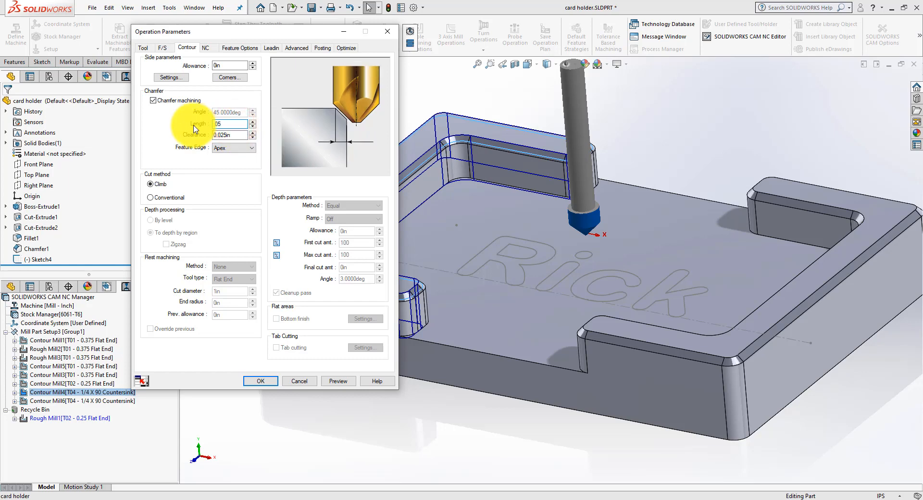
pyautogui.moveTo(238, 133); pyautogui.dragTo(181, 133)
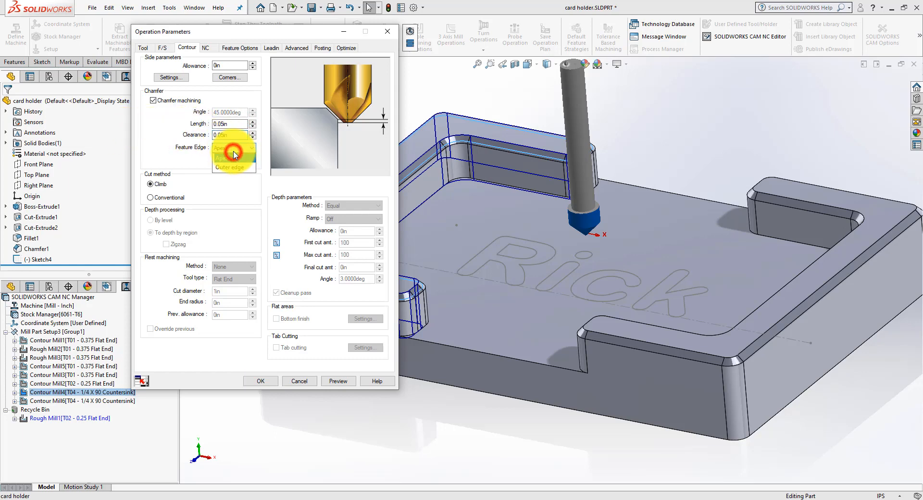
pyautogui.click(234, 155)
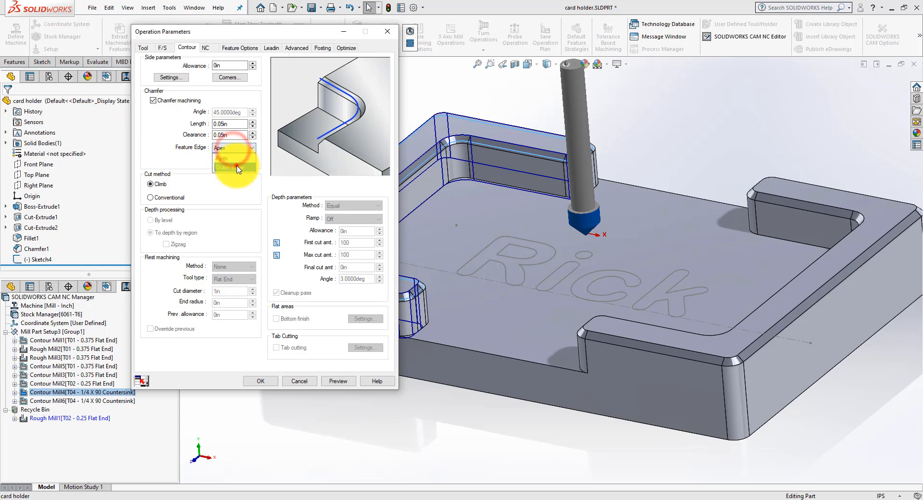
pyautogui.click(235, 165)
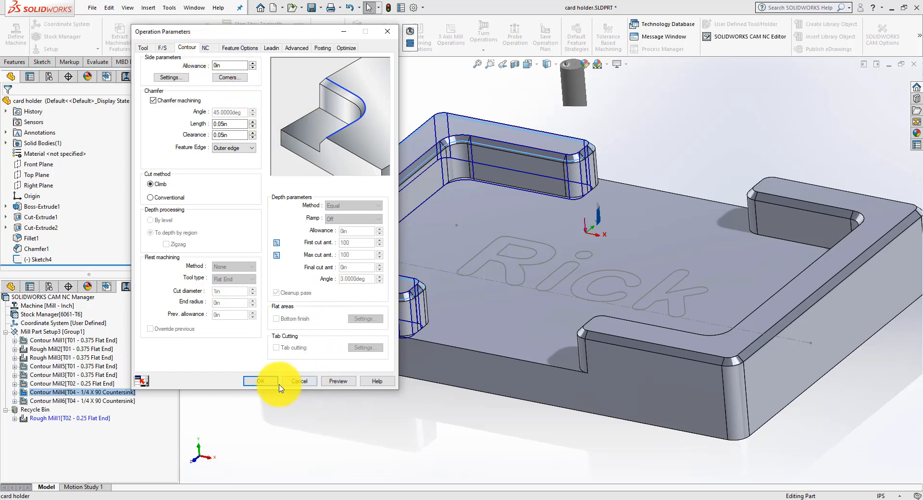
pyautogui.click(260, 380)
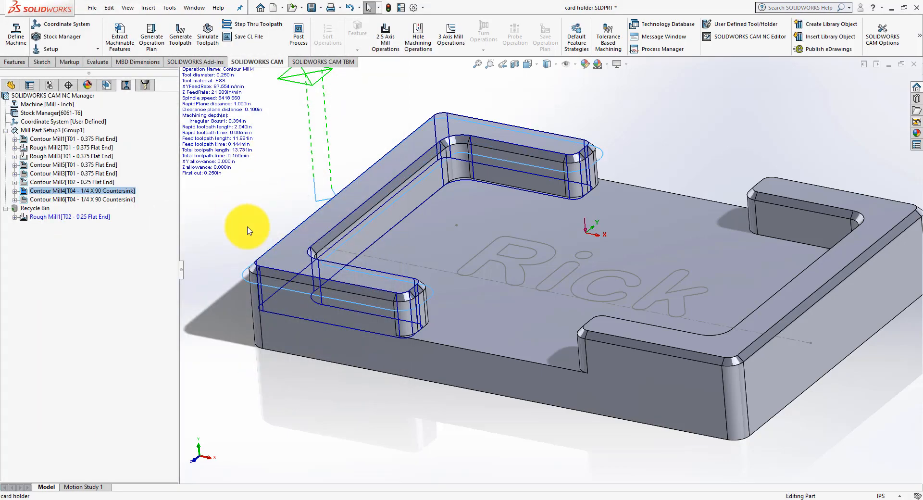
# Step: Check which raised wall the Irregular Boss2 feature covers and return to the operations list
pyautogui.moveTo(245, 238); pyautogui.dragTo(250, 194, button='middle')
pyautogui.click(106, 88)
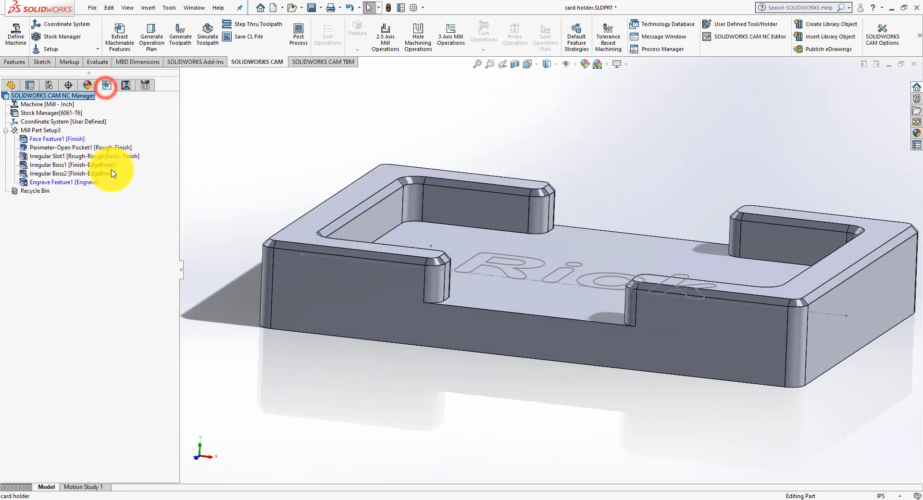
pyautogui.click(56, 173)
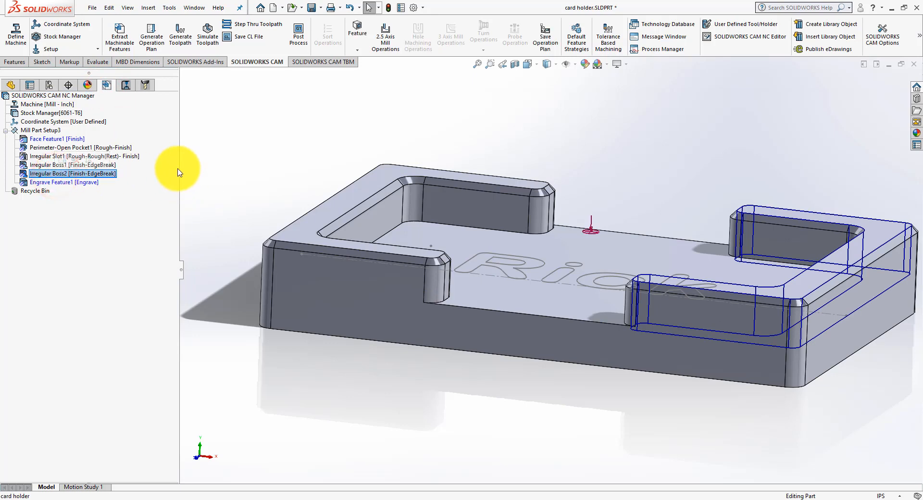
pyautogui.moveTo(182, 172); pyautogui.dragTo(155, 132, button='middle')
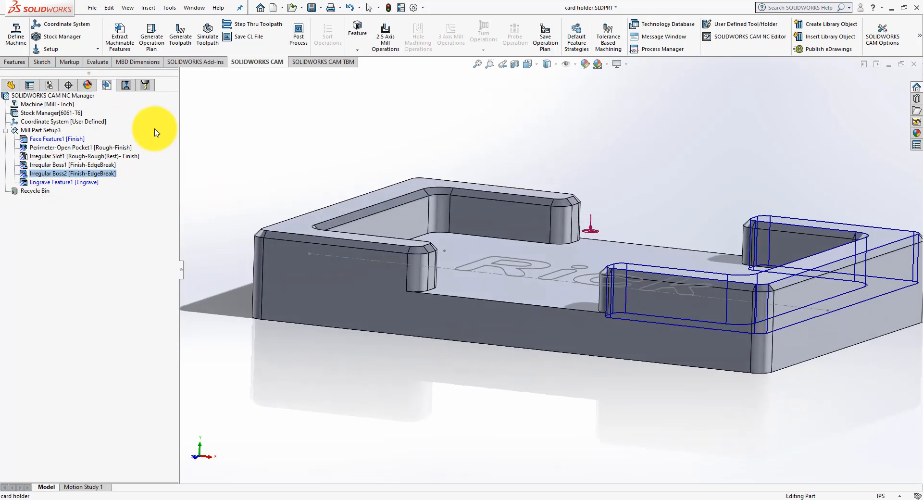
pyautogui.click(126, 85)
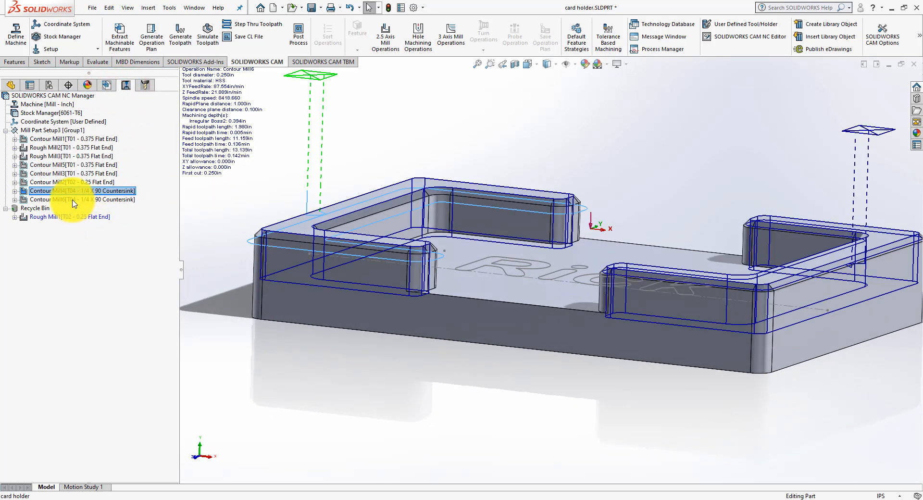
# Step: Edit Contour Mill6's chamfer machining: set length and clearance to 0.05 in and the feature edge to Outer edge
pyautogui.click(73, 200)
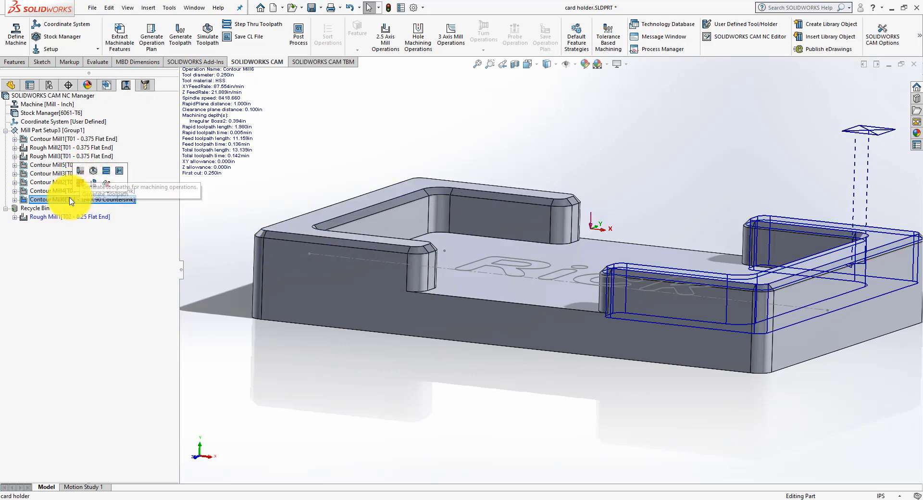
pyautogui.rightClick(71, 199)
pyautogui.click(76, 203)
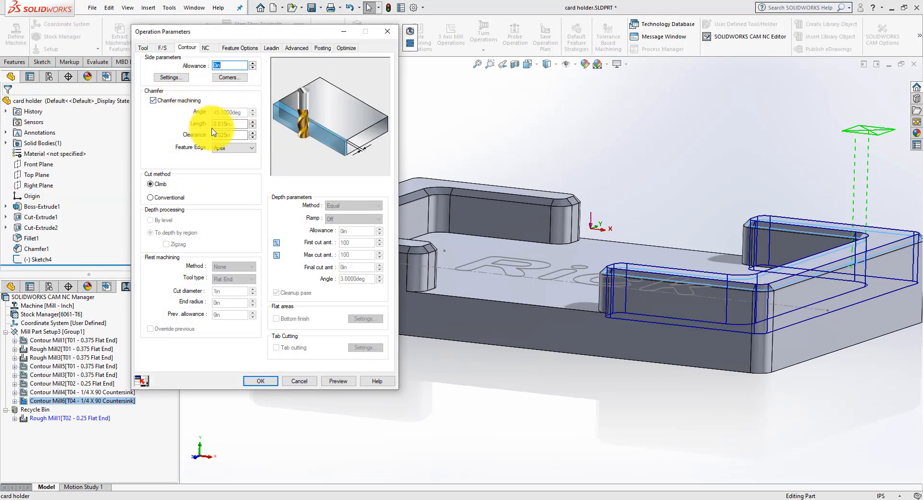
pyautogui.click(239, 124)
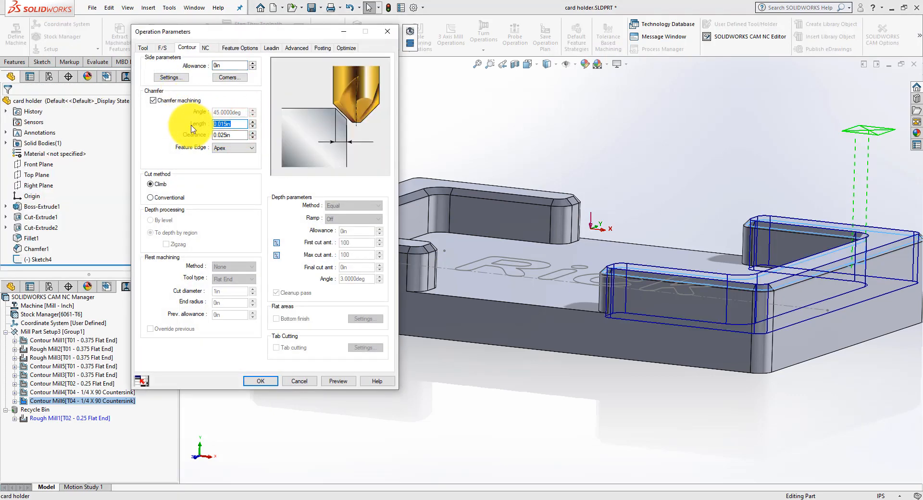
pyautogui.press('Tab')
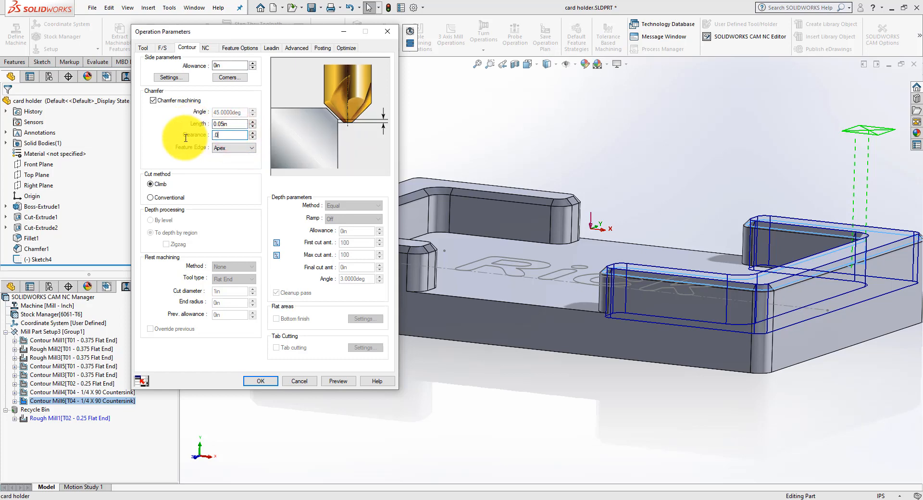
pyautogui.write('.05')
pyautogui.click(227, 148)
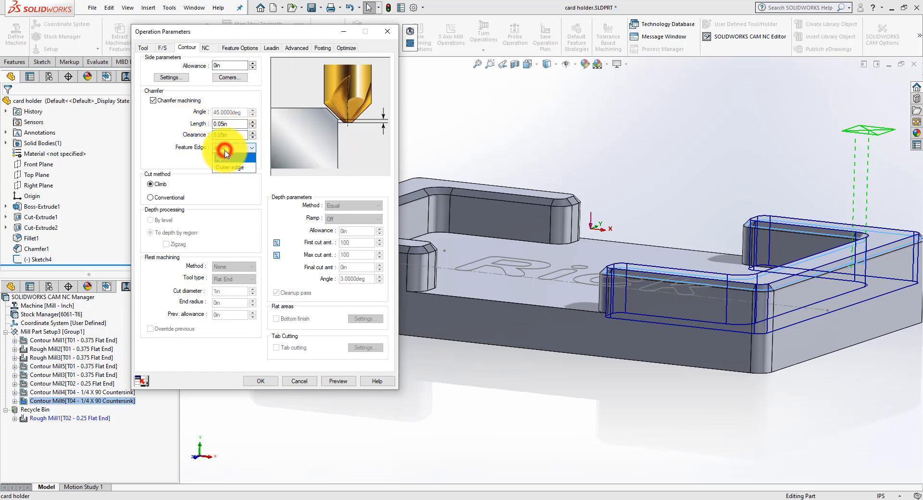
pyautogui.click(227, 168)
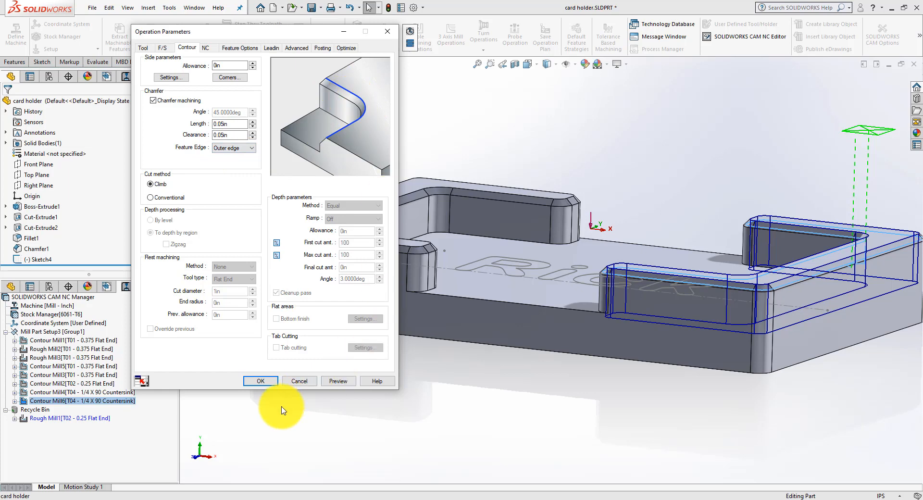
pyautogui.click(265, 381)
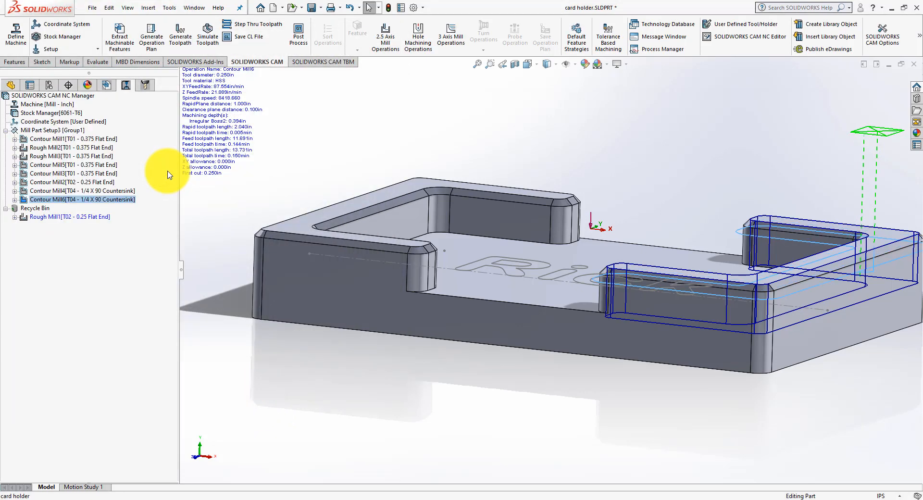
# Step: Compare the updated Contour Mill4 and Contour Mill6 countersink toolpaths on the two raised walls
pyautogui.keyDown('ctrl'); pyautogui.click(99, 191); pyautogui.keyUp('ctrl')
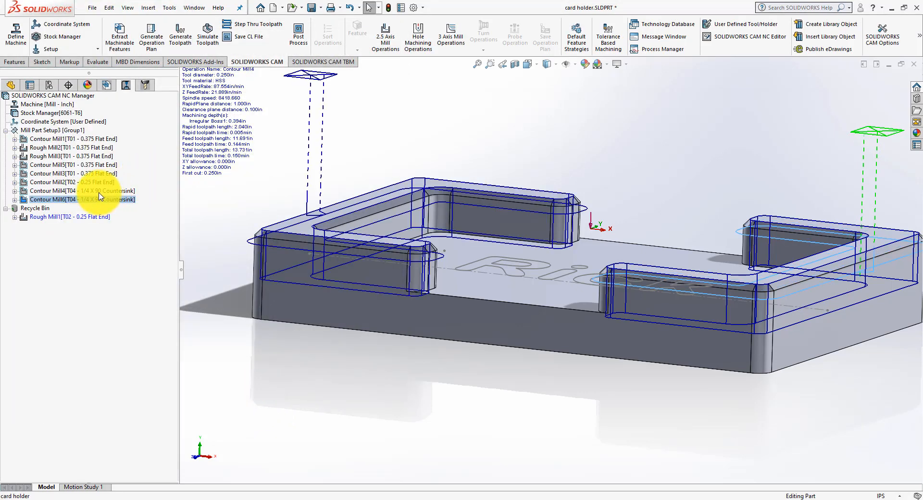
pyautogui.click(99, 191)
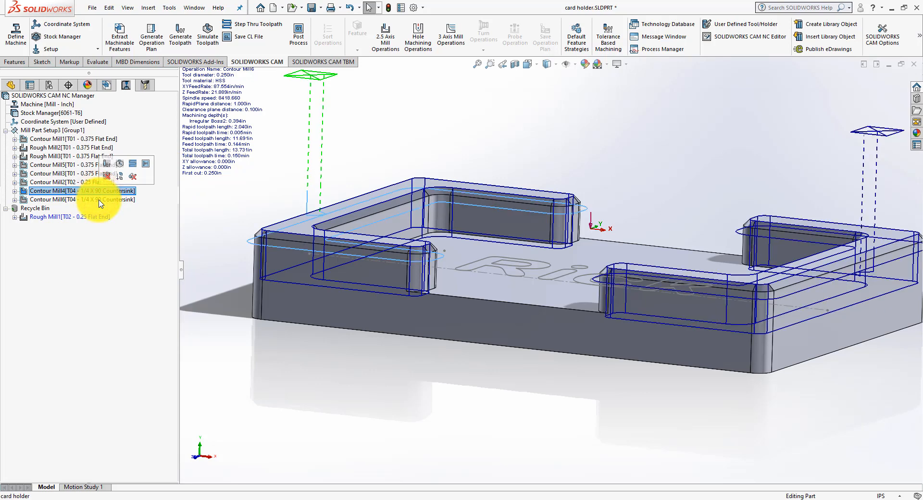
pyautogui.click(100, 200)
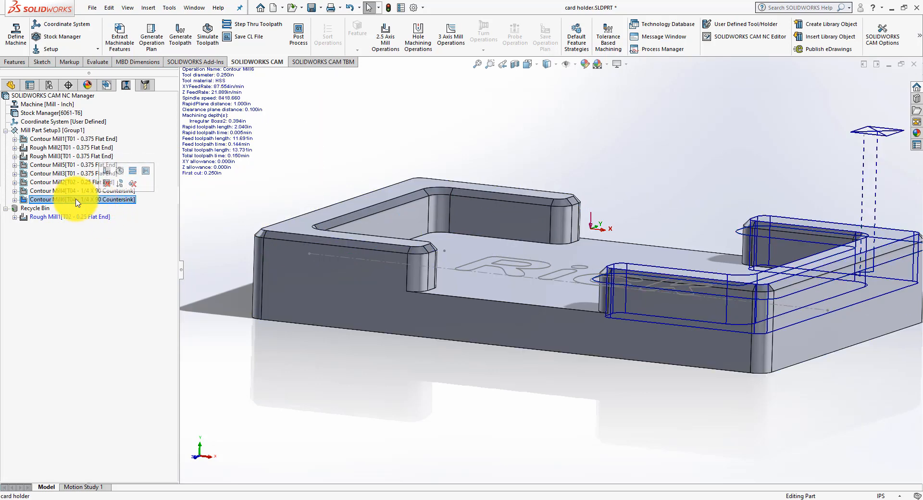
# Step: Empty the Recycle Bin of the operations list to permanently remove Rough Mill1
pyautogui.rightClick(40, 209)
pyautogui.click(57, 224)
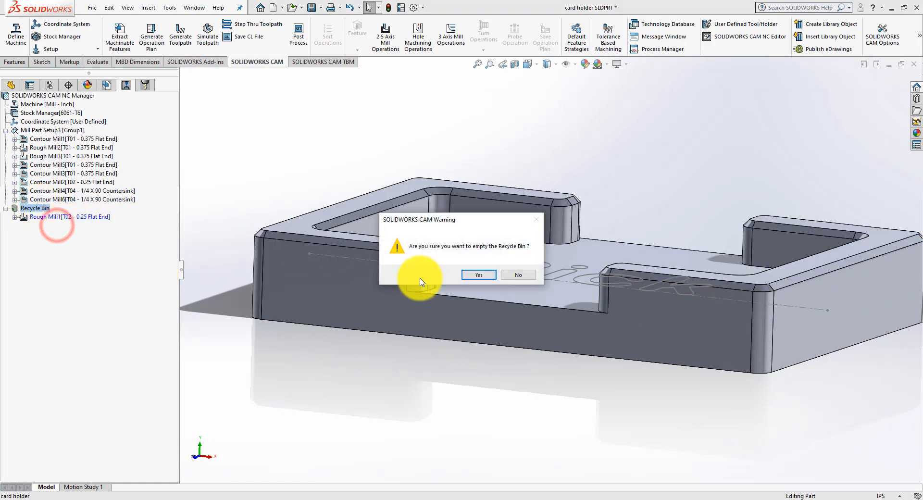
pyautogui.click(476, 276)
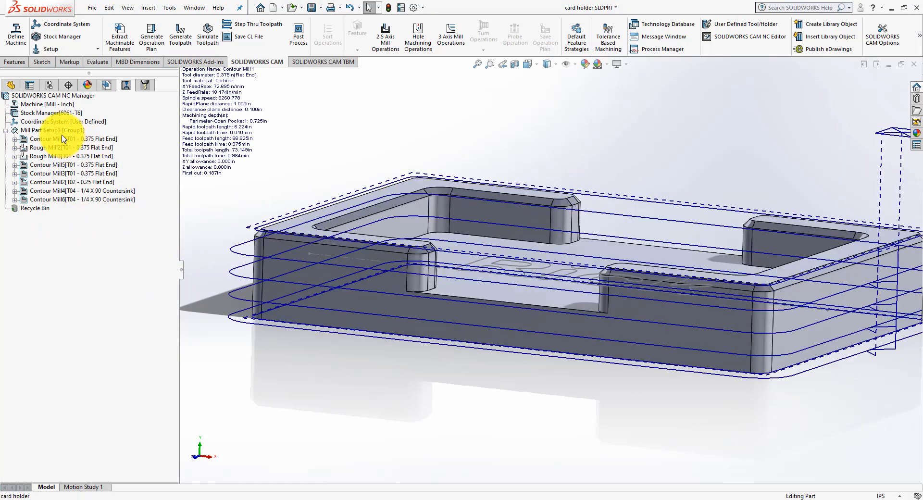
# Step: Create a 2.5 axis Contour Mill operation in Mill Part Setup3 using the T03 0.125 Ball Nose tool on Engrave Feature1
pyautogui.click(58, 128)
pyautogui.moveTo(422, 139); pyautogui.dragTo(343, 160, button='middle')
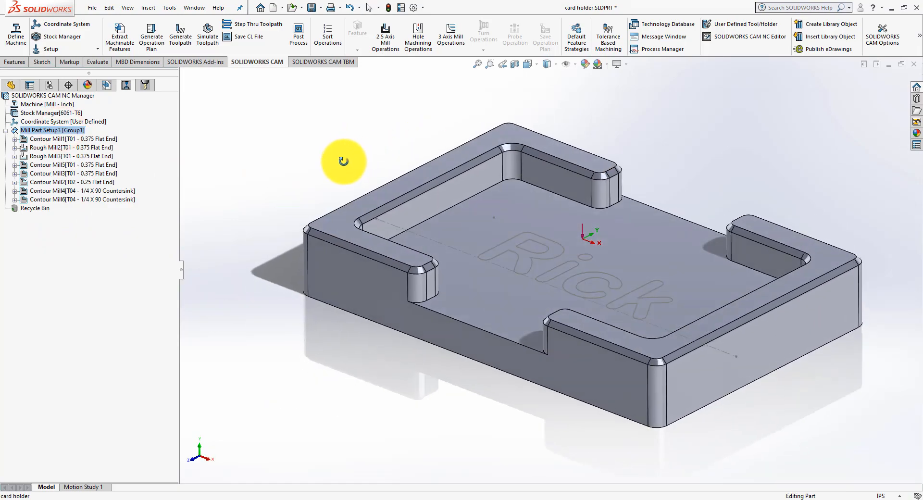
pyautogui.click(69, 267)
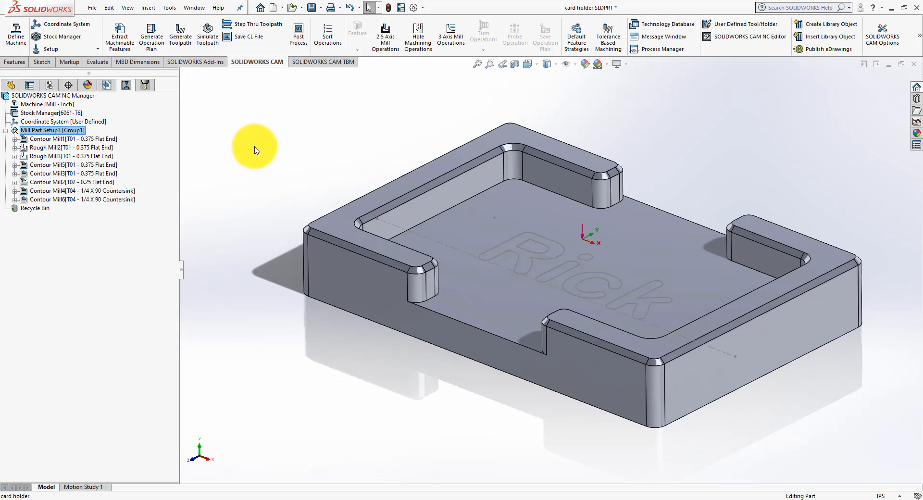
pyautogui.click(387, 43)
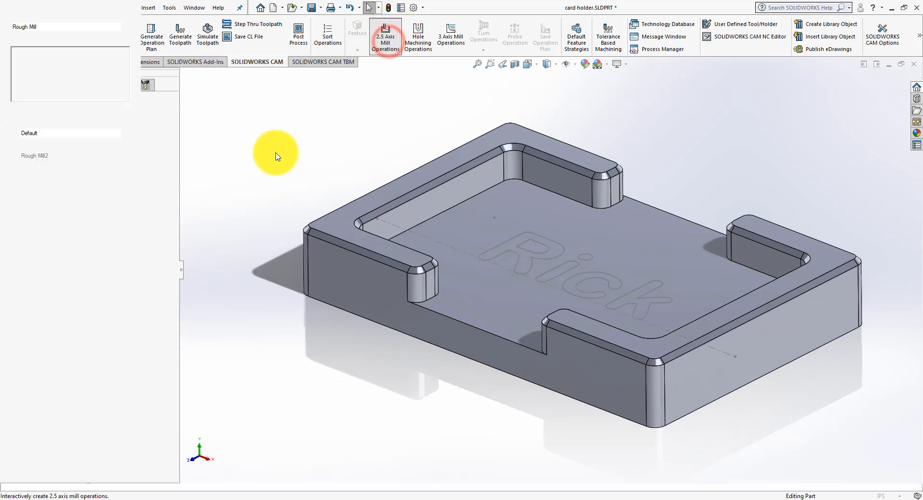
pyautogui.click(115, 151)
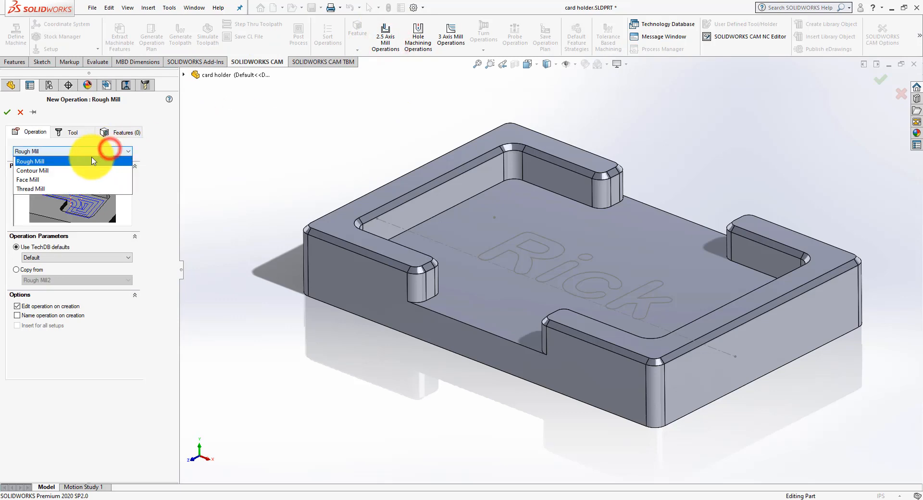
pyautogui.click(62, 168)
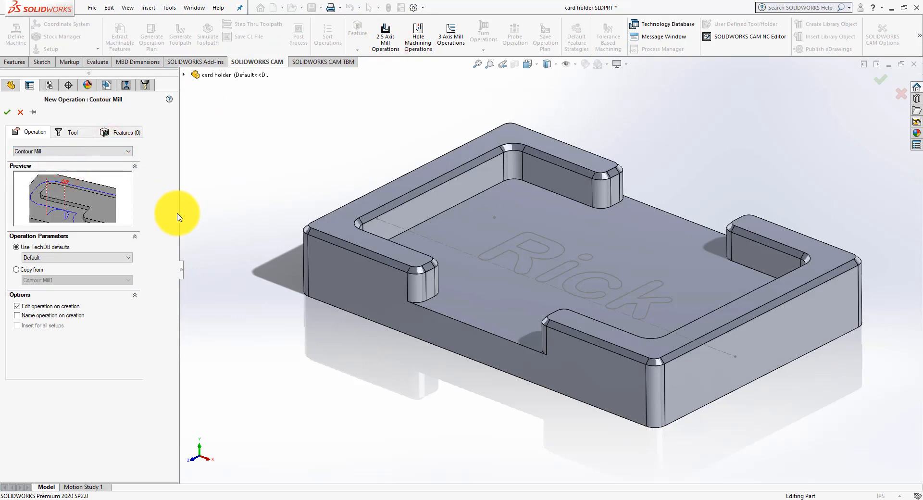
pyautogui.click(60, 131)
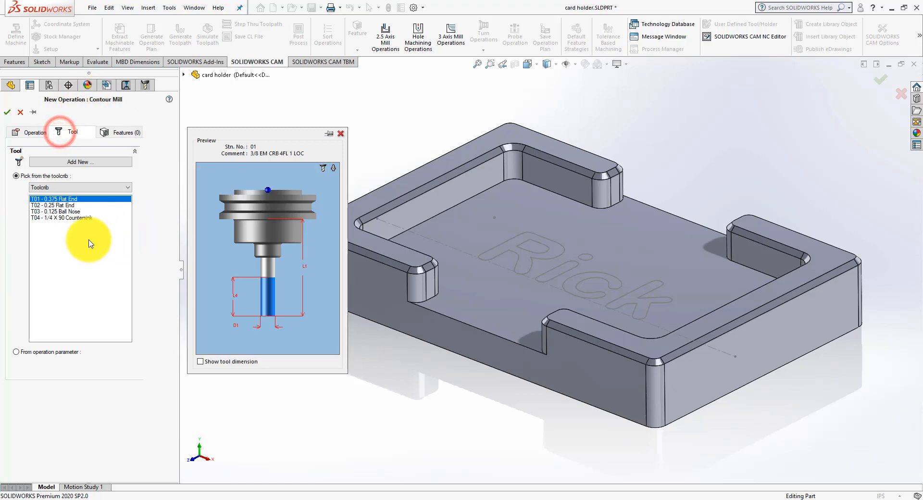
pyautogui.click(56, 211)
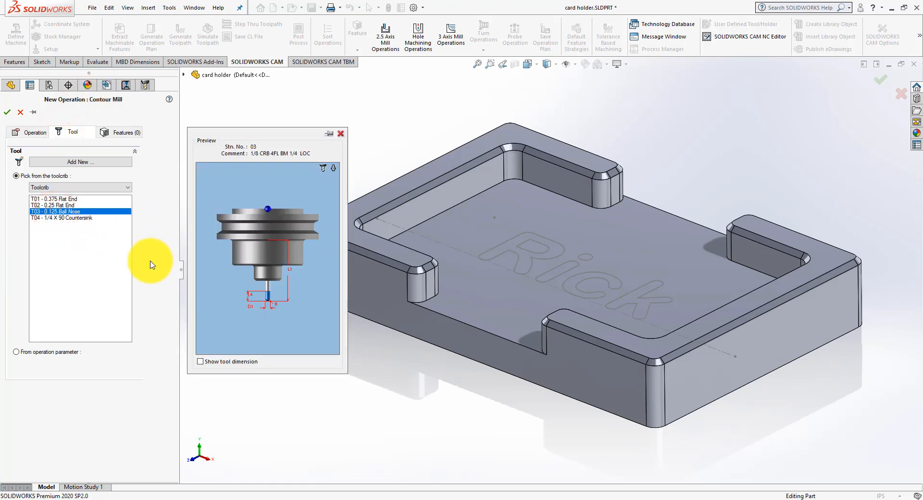
pyautogui.click(112, 136)
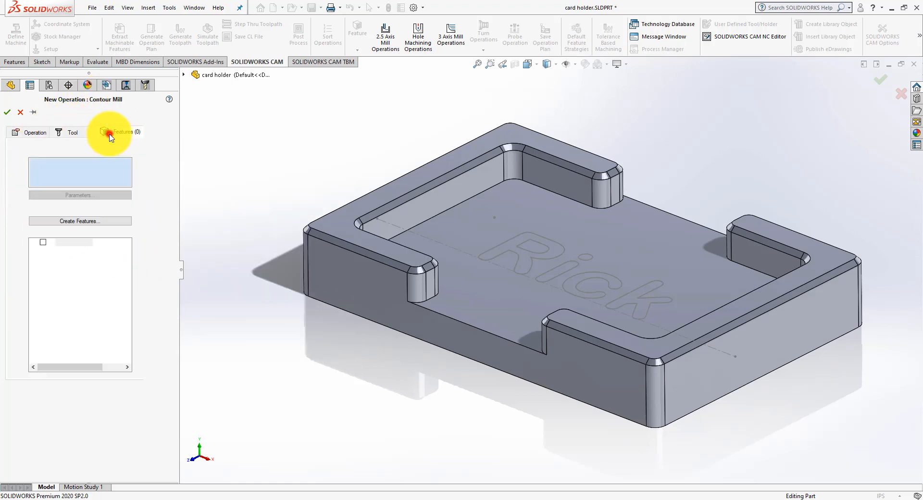
pyautogui.click(52, 288)
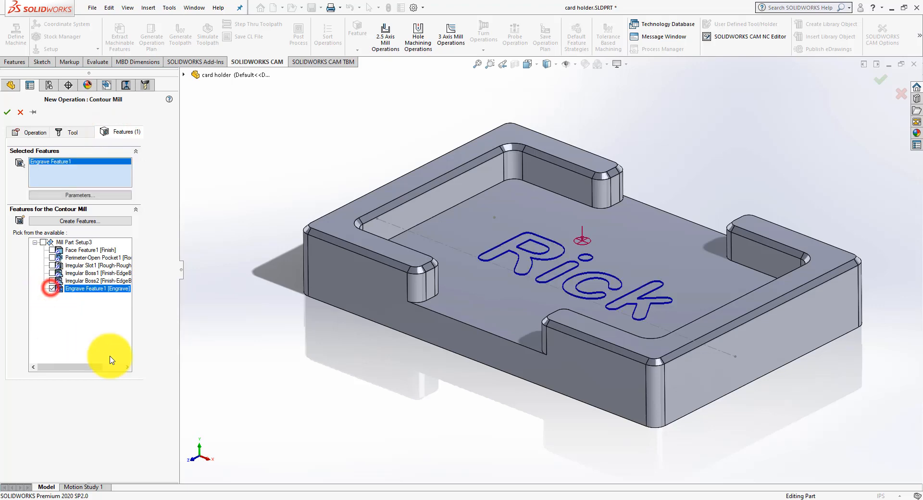
pyautogui.click(6, 112)
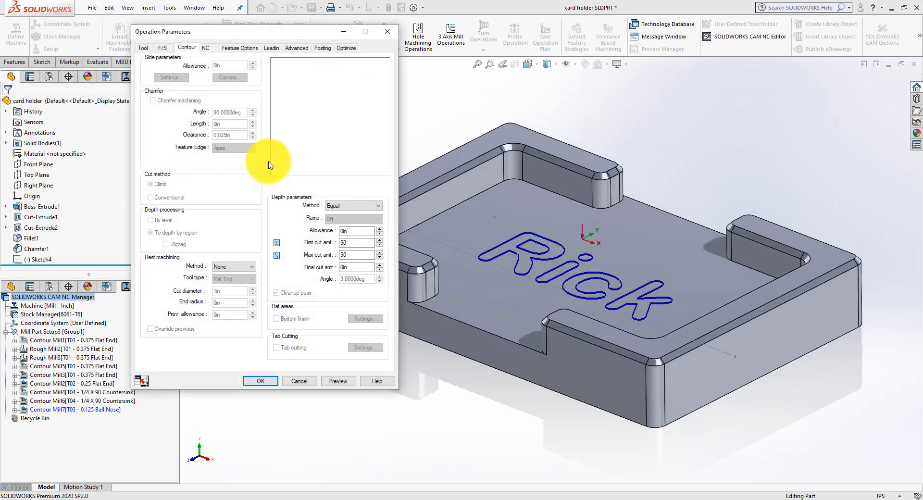
# Step: Set the engraving operation's lead-in type to None, accept its parameters and generate its toolpath
pyautogui.click(267, 47)
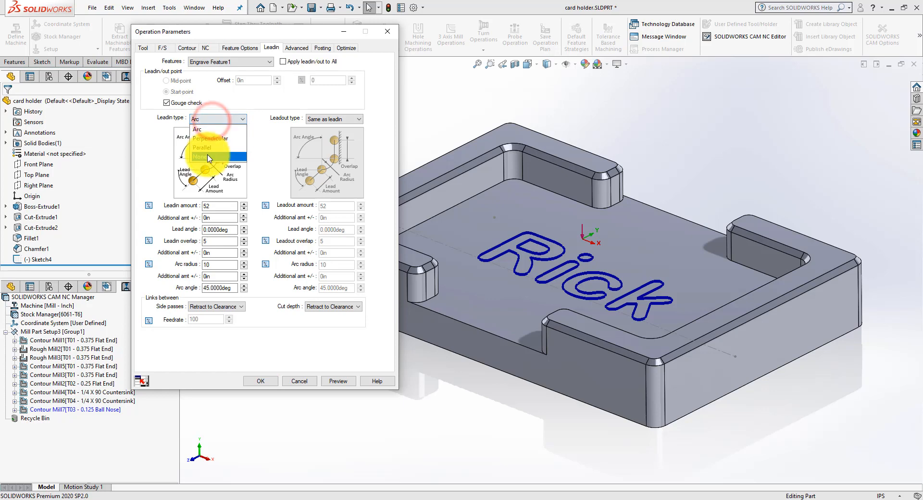
pyautogui.click(207, 157)
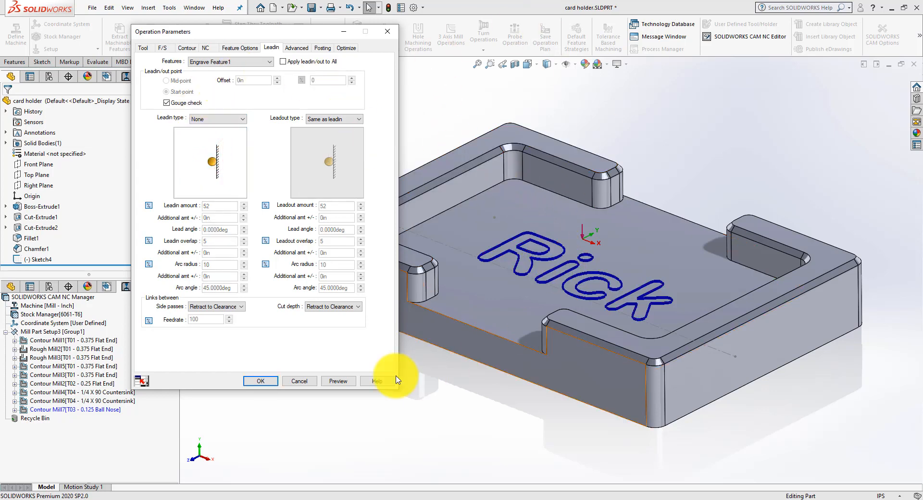
pyautogui.click(270, 381)
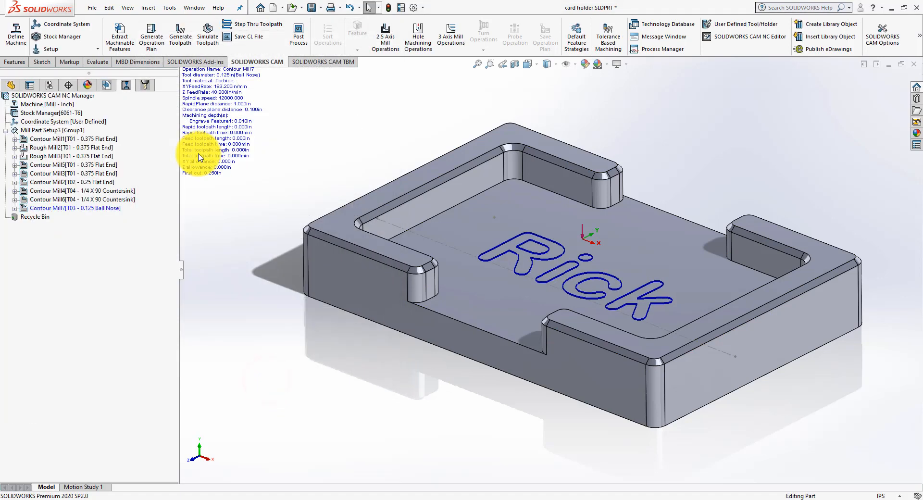
pyautogui.click(176, 30)
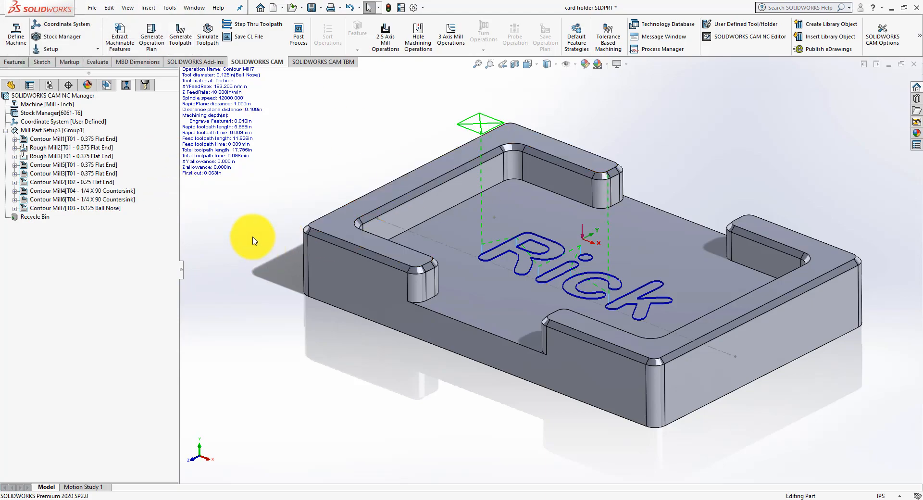
pyautogui.moveTo(255, 240); pyautogui.dragTo(247, 219, button='middle')
# Step: Start the toolpath simulation for all of Mill Part Setup3 with the target part set to No Display
pyautogui.click(49, 130)
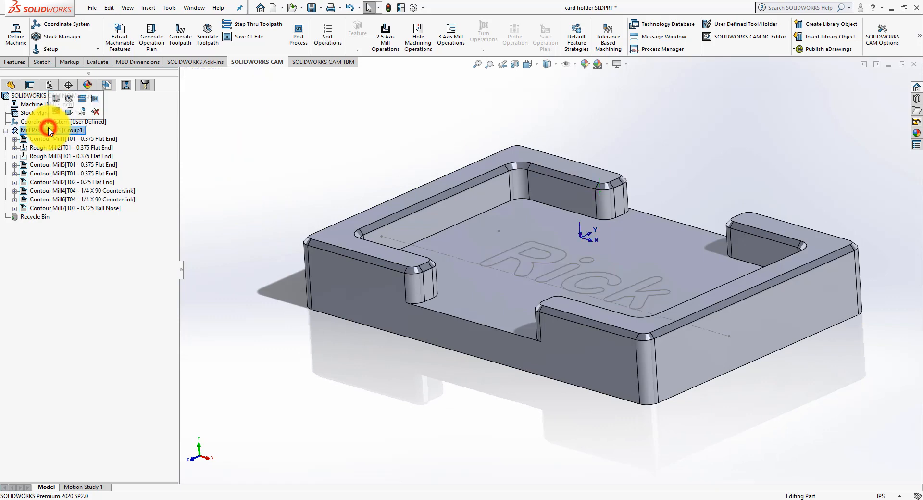
pyautogui.click(57, 111)
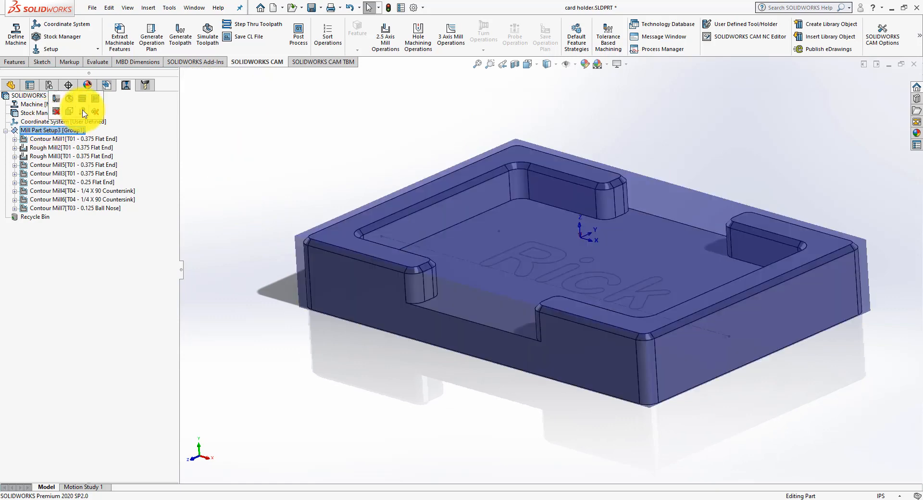
pyautogui.rightClick(40, 132)
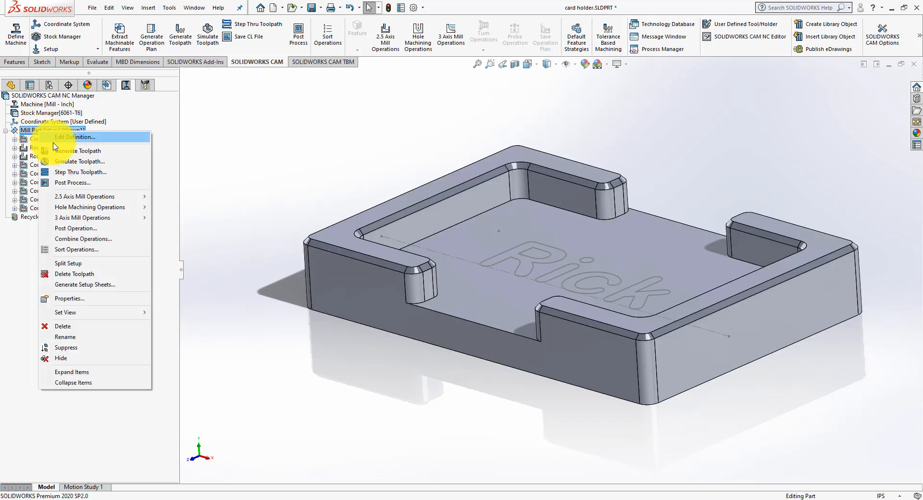
pyautogui.click(62, 161)
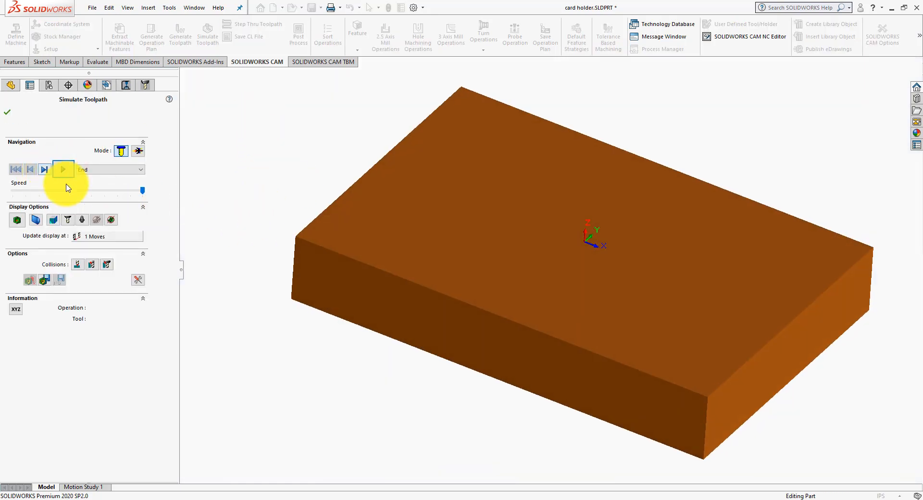
pyautogui.click(52, 222)
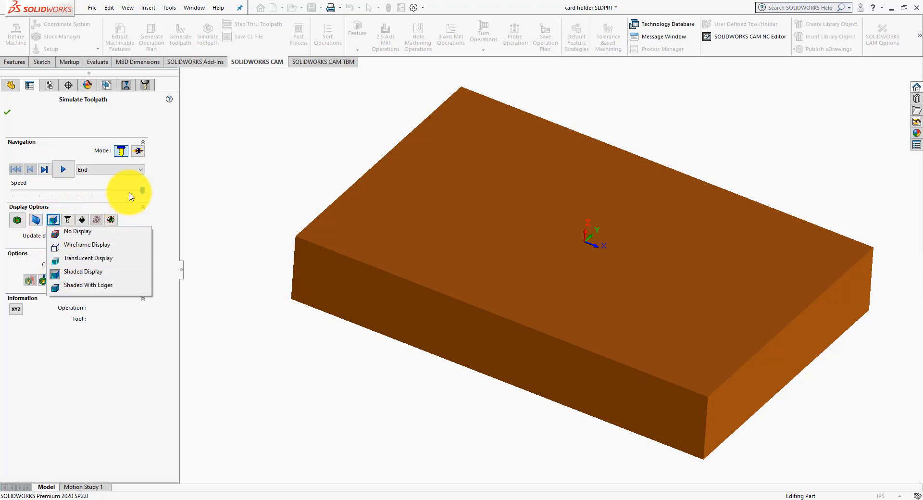
pyautogui.click(170, 221)
pyautogui.click(114, 221)
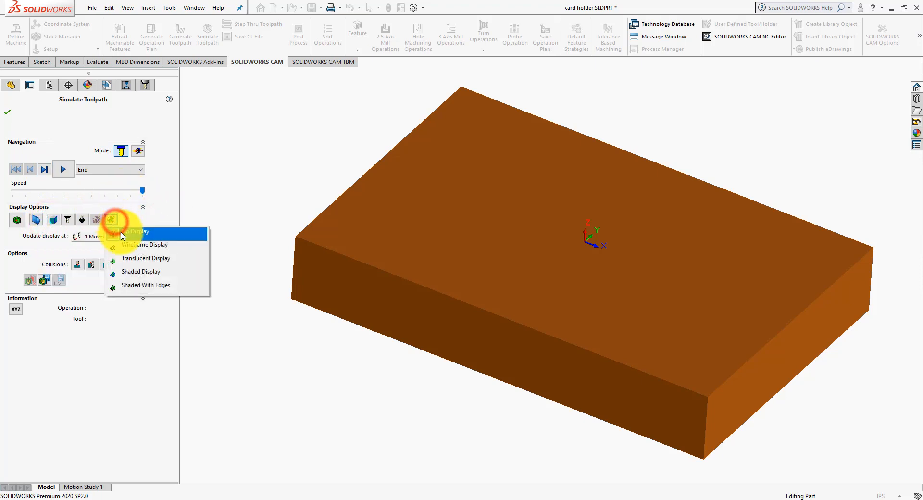
pyautogui.click(121, 232)
pyautogui.click(165, 212)
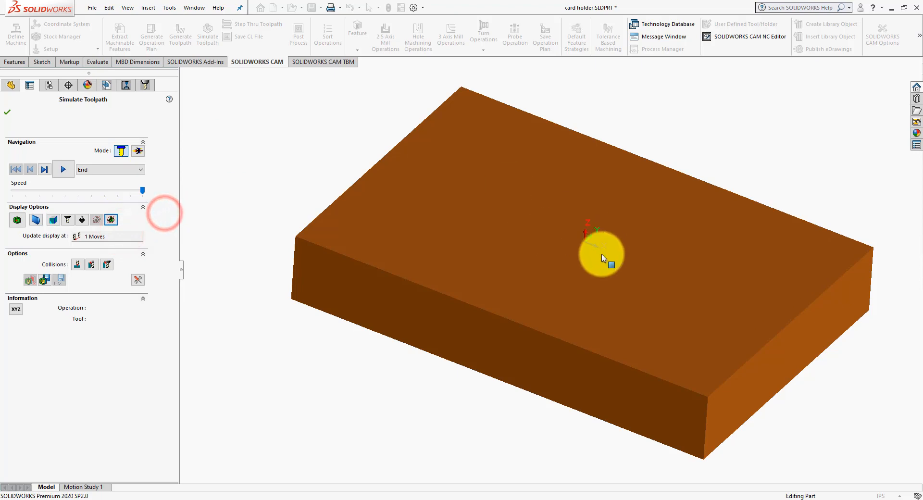
# Step: Run the simulation to the end, inspect the machined walls, floor and engraving from several angles, and close it
pyautogui.moveTo(419, 251); pyautogui.dragTo(401, 235, button='middle')
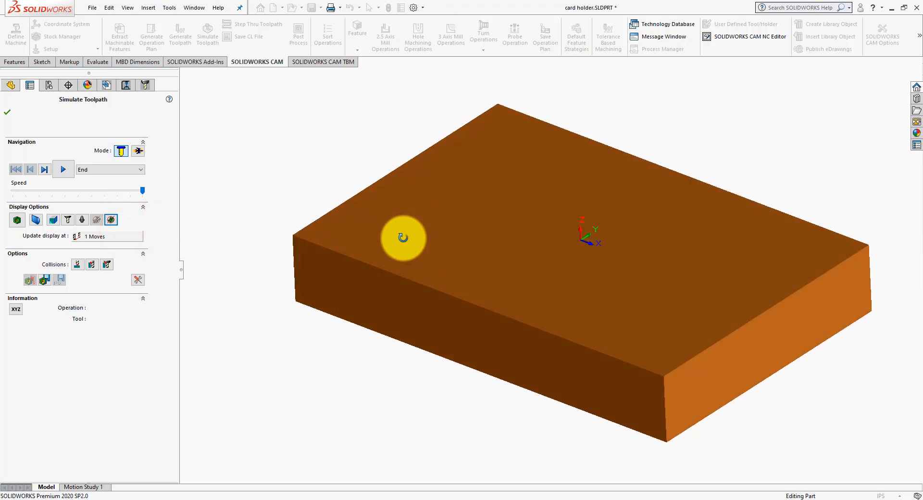
pyautogui.click(64, 171)
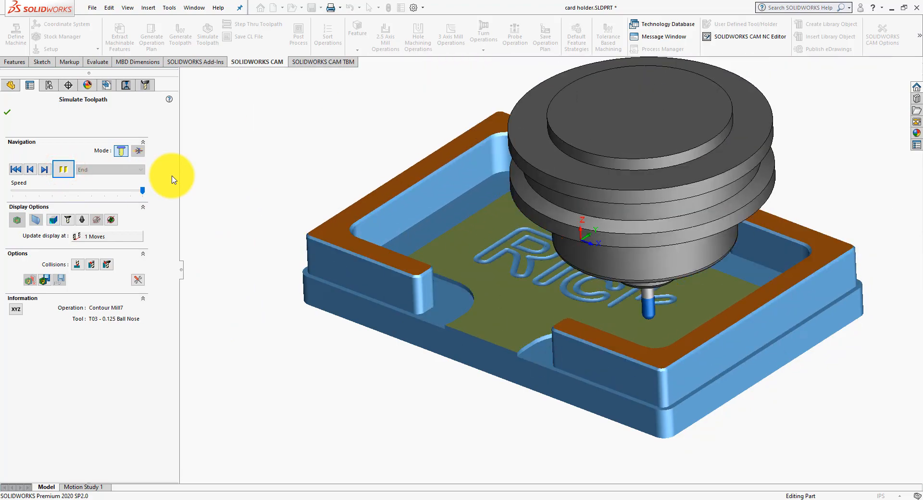
pyautogui.moveTo(309, 149)
pyautogui.mouseDown(button='middle')
pyautogui.moveTo(333, 281)
pyautogui.moveTo(319, 309)
pyautogui.moveTo(337, 219)
pyautogui.moveTo(308, 140)
pyautogui.moveTo(332, 153)
pyautogui.moveTo(319, 145)
pyautogui.mouseUp(button='middle')
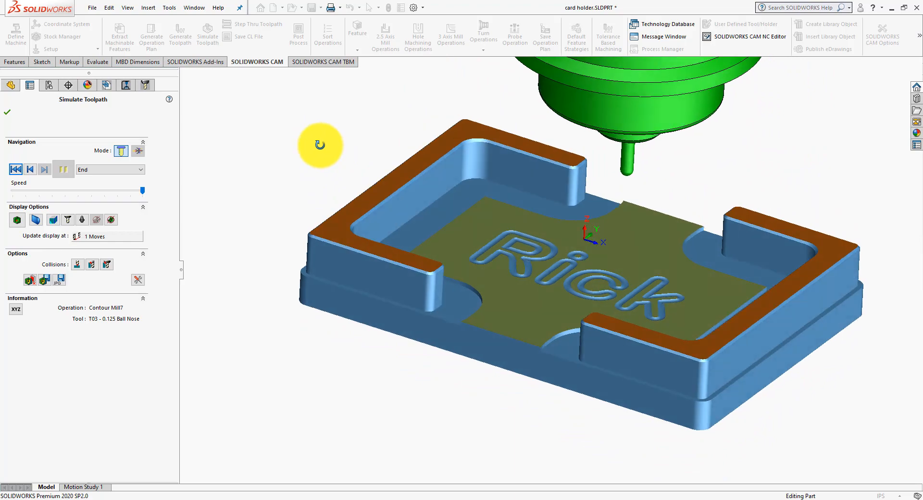
pyautogui.moveTo(531, 308); pyautogui.dragTo(540, 351, button='middle')
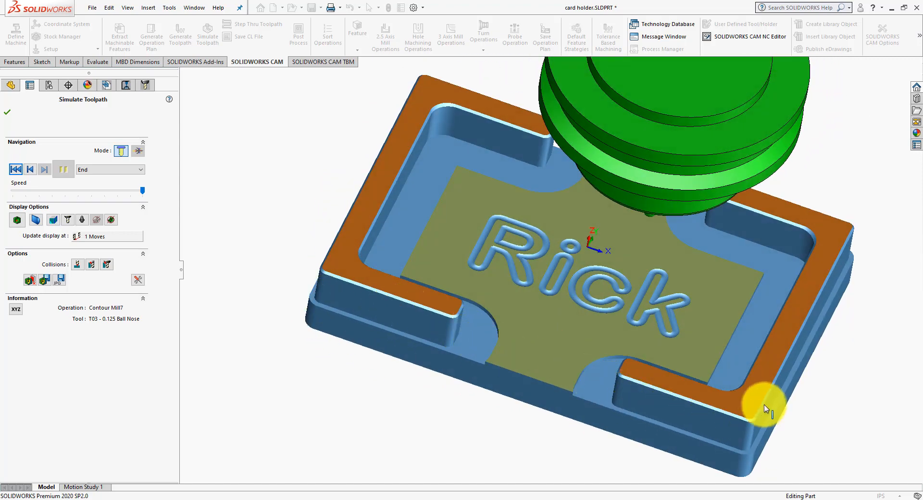
pyautogui.moveTo(819, 290); pyautogui.dragTo(799, 290, button='middle')
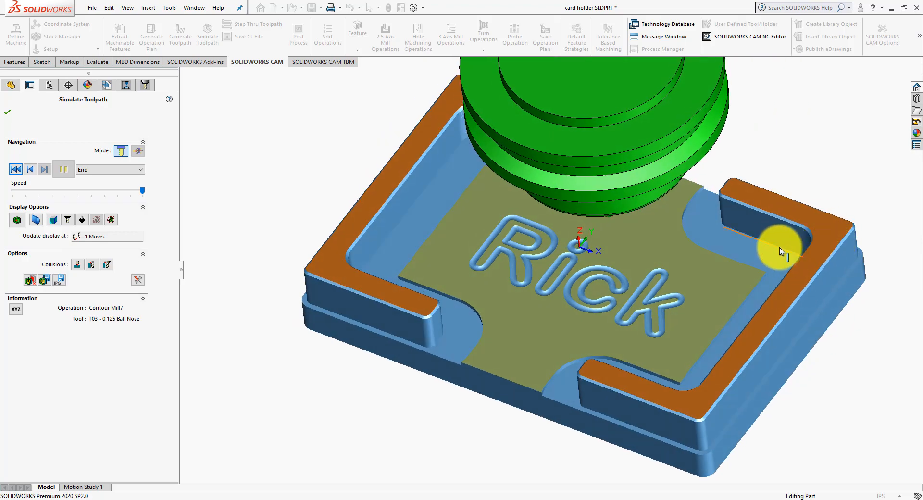
pyautogui.click(8, 114)
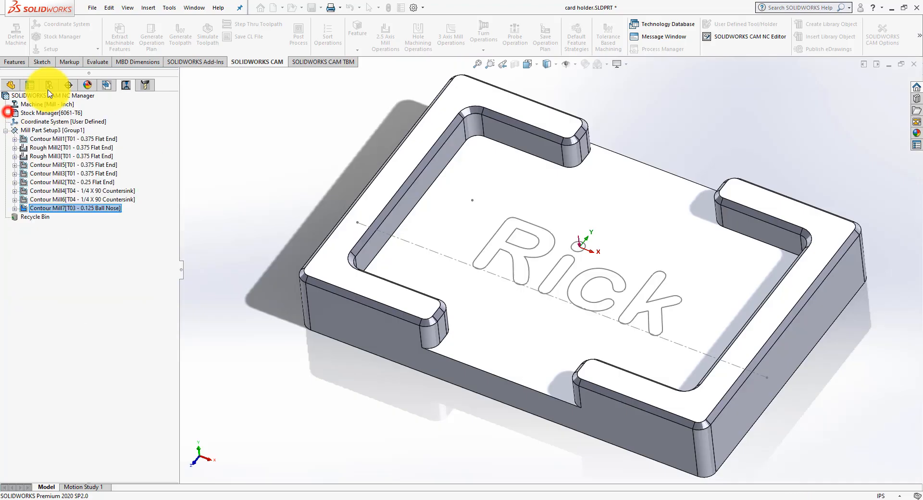
# Step: Review the toolpaths of Contour Mill1, Rough Mill2, Rough Mill3 and Contour Mill5 one after another on the part
pyautogui.click(60, 140)
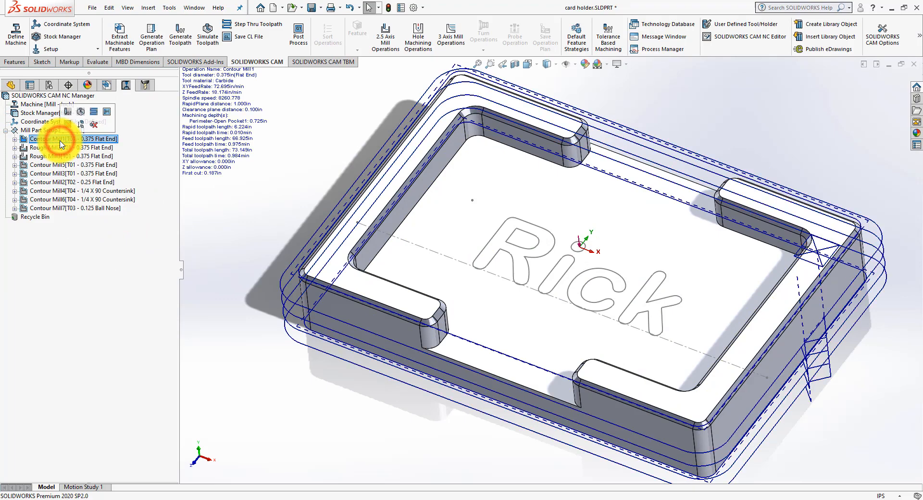
pyautogui.click(60, 148)
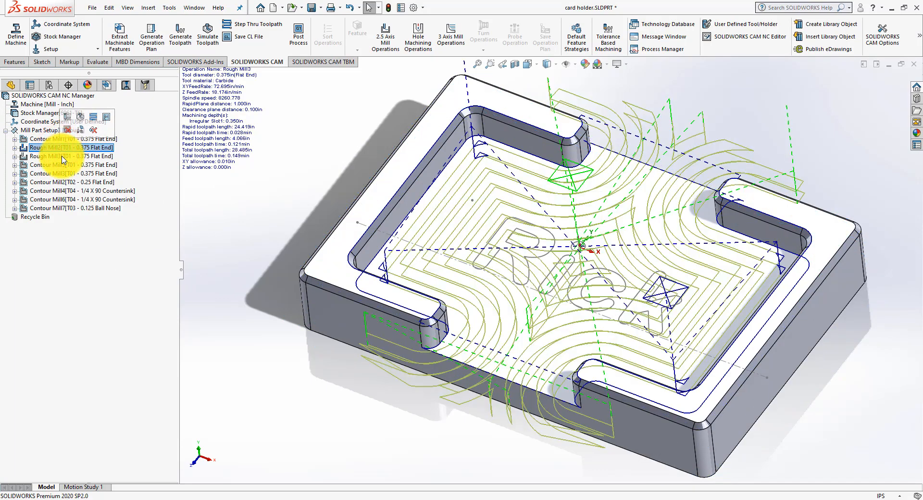
pyautogui.click(61, 156)
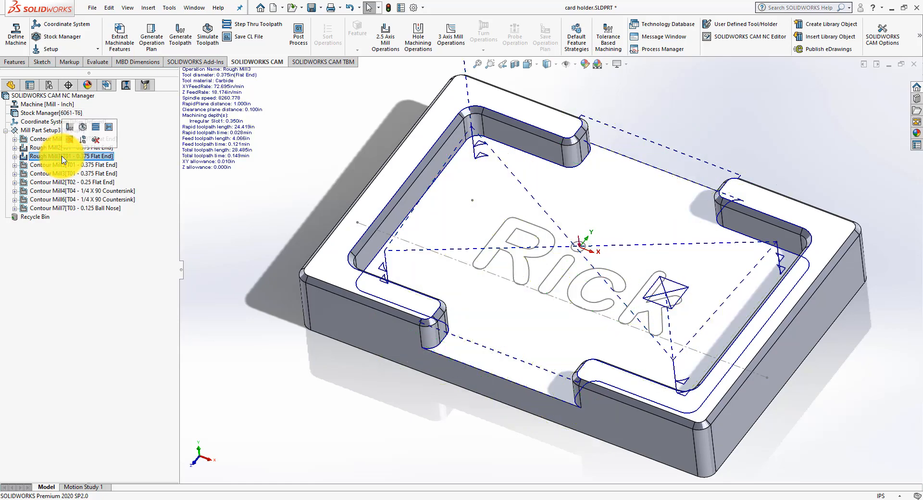
pyautogui.moveTo(216, 241)
pyautogui.mouseDown(button='middle')
pyautogui.moveTo(284, 269)
pyautogui.moveTo(297, 196)
pyautogui.moveTo(302, 206)
pyautogui.moveTo(215, 241)
pyautogui.moveTo(206, 235)
pyautogui.mouseUp(button='middle')
pyautogui.click(80, 165)
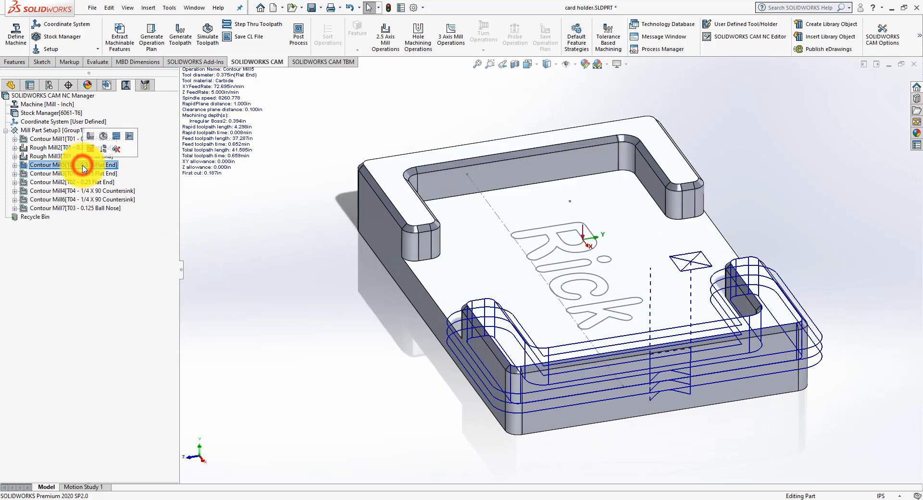
pyautogui.moveTo(255, 259); pyautogui.dragTo(249, 327, button='middle')
# Step: Open Contour Mill5's definition and bring up the feature options for Irregular Boss2
pyautogui.rightClick(64, 166)
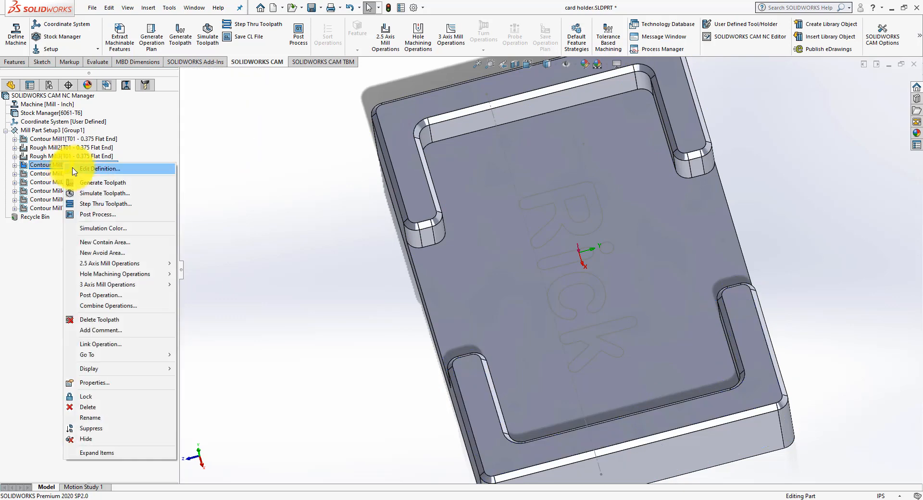
pyautogui.click(74, 168)
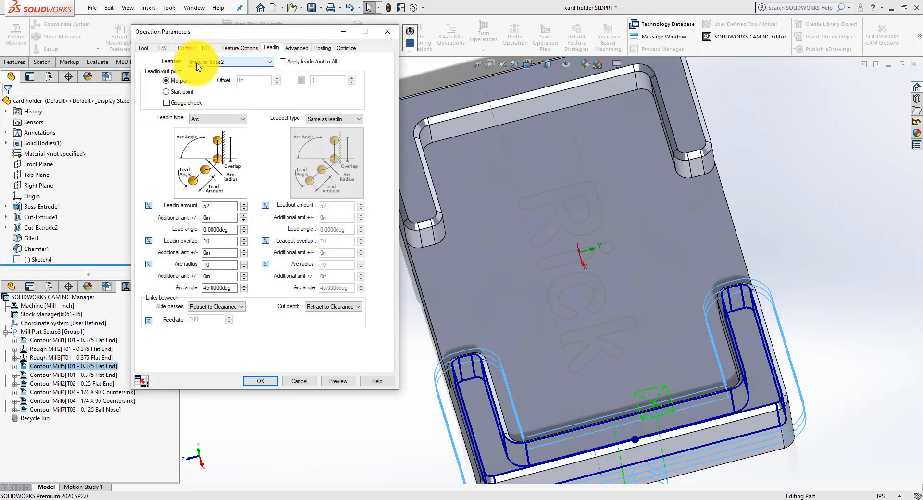
pyautogui.moveTo(531, 354); pyautogui.dragTo(582, 360, button='middle')
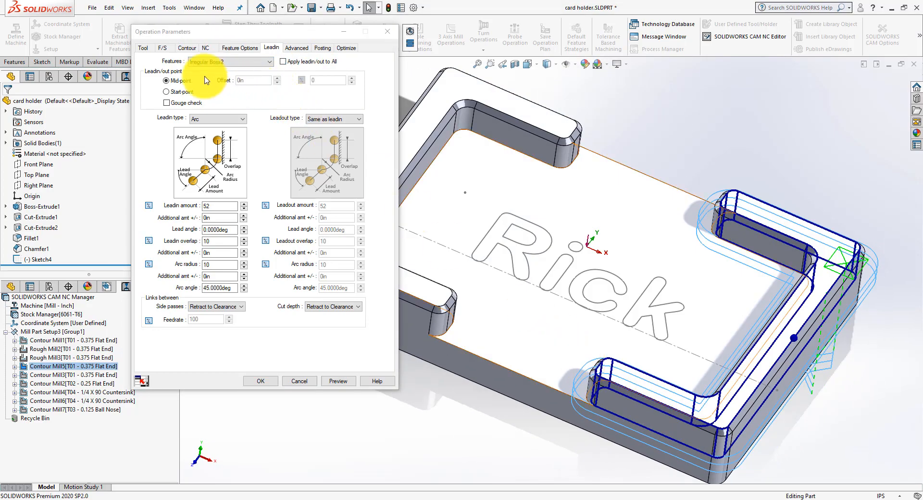
pyautogui.click(246, 49)
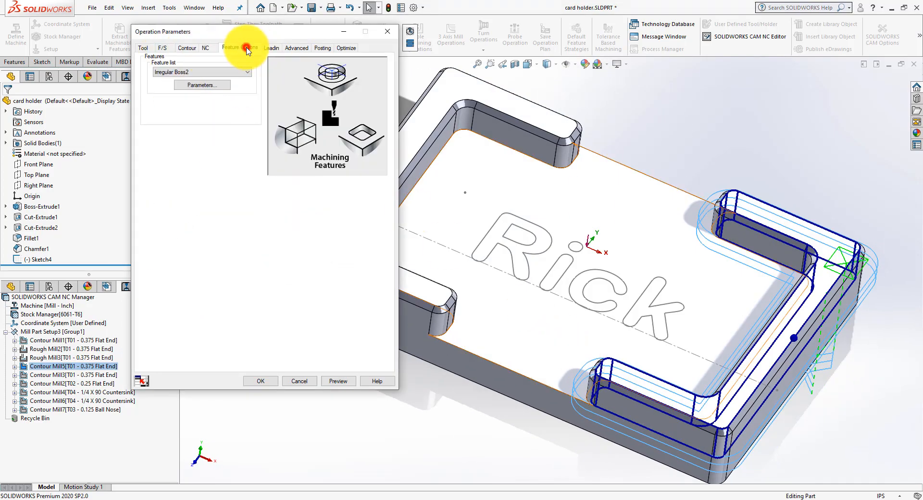
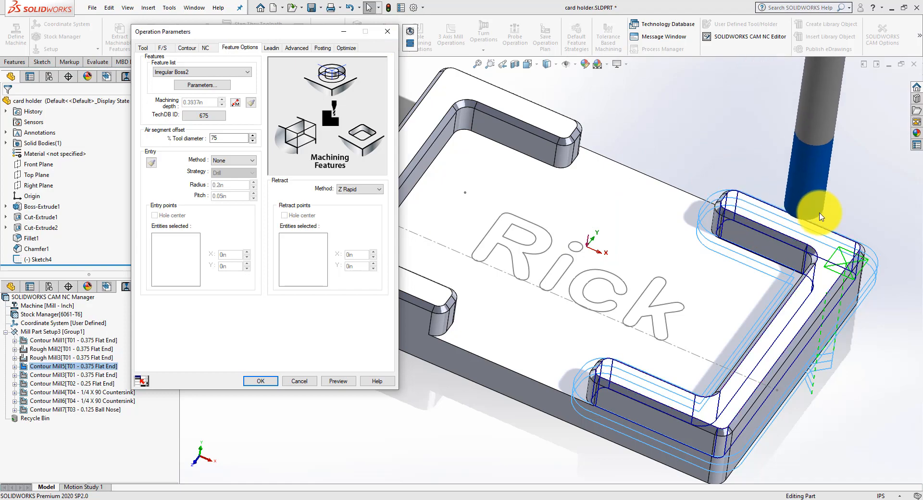
# Step: Close the operation parameters and clear the generated toolpaths of Contour Mill5 and Contour Mill3
pyautogui.click(388, 33)
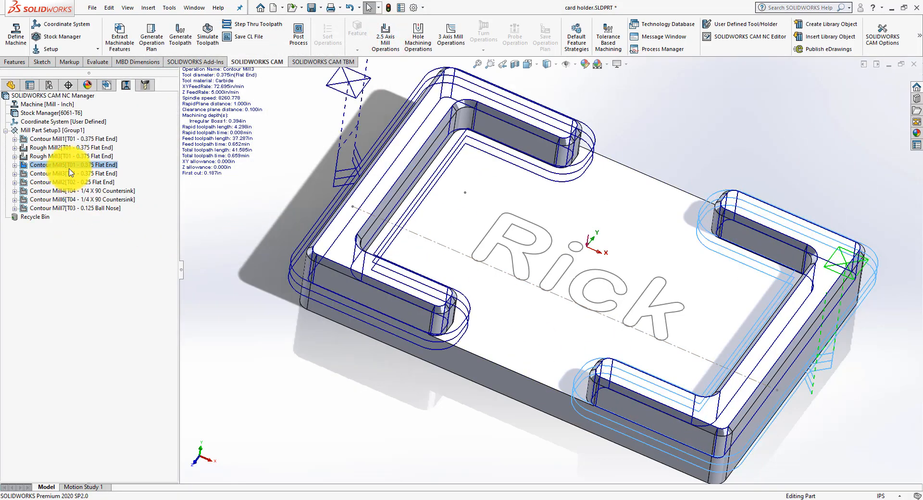
pyautogui.click(70, 173)
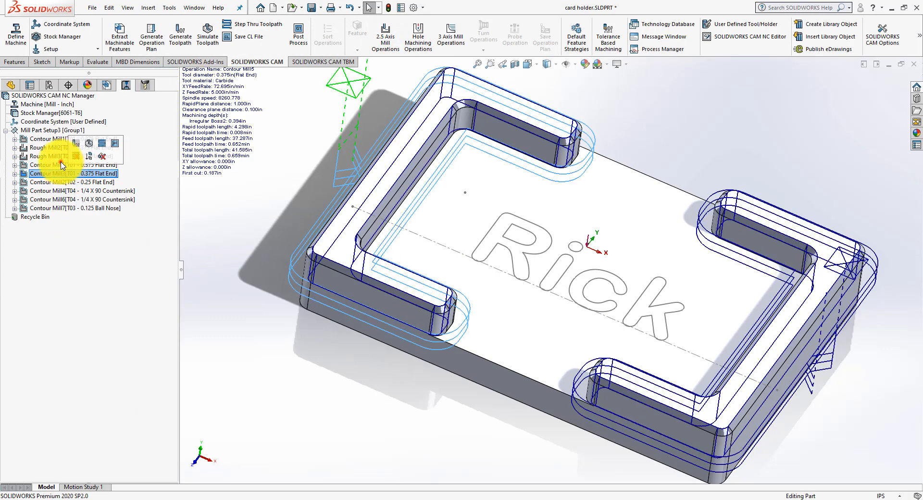
pyautogui.click(61, 165)
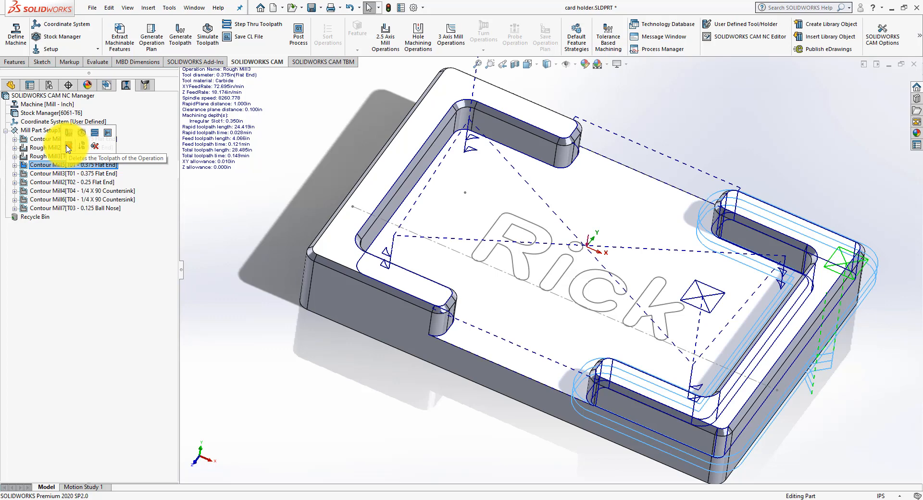
pyautogui.click(59, 177)
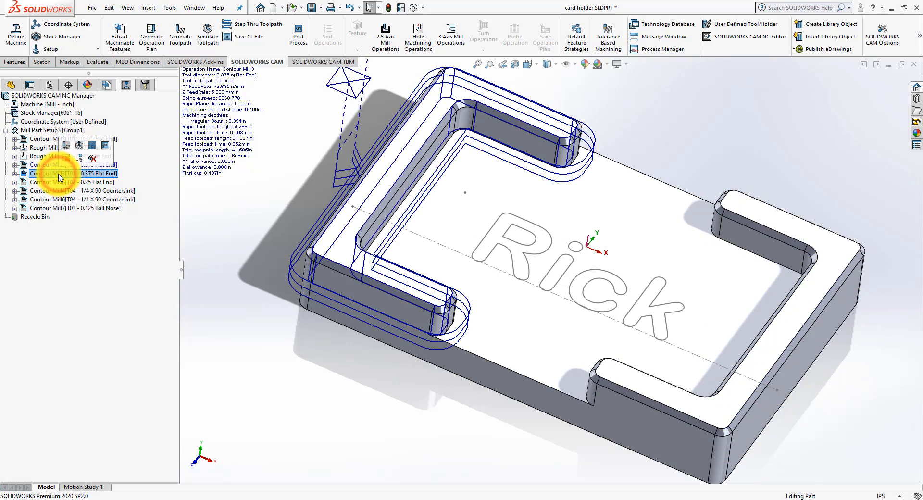
pyautogui.click(67, 159)
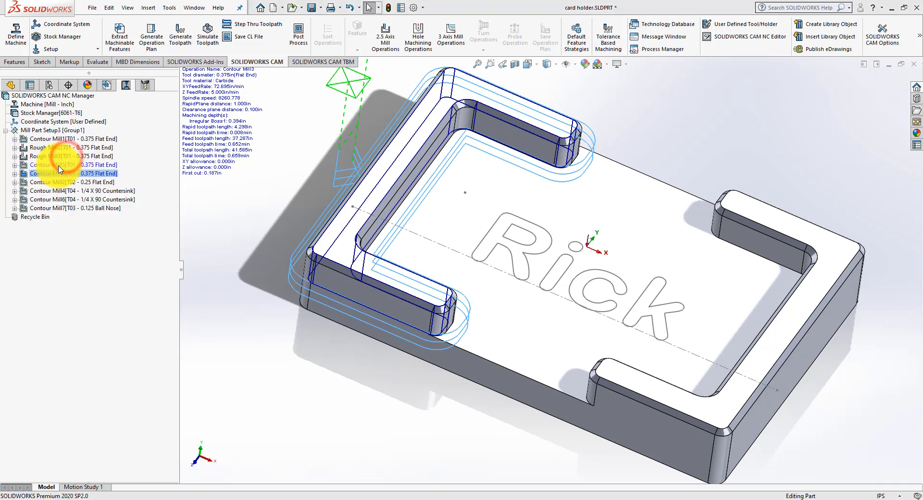
# Step: Delete the operations Contour Mill5 and Contour Mill3 from Mill Part Setup3
pyautogui.click(59, 166)
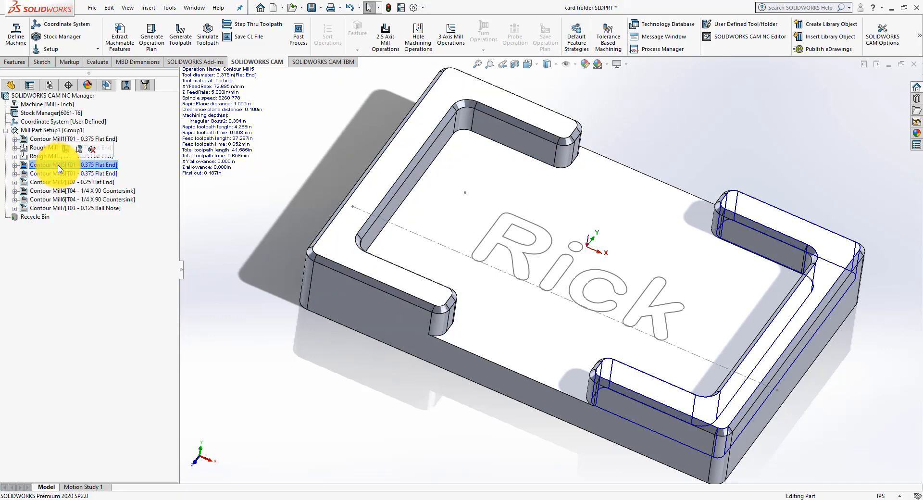
pyautogui.keyDown('ctrl'); pyautogui.click(54, 175); pyautogui.keyUp('ctrl')
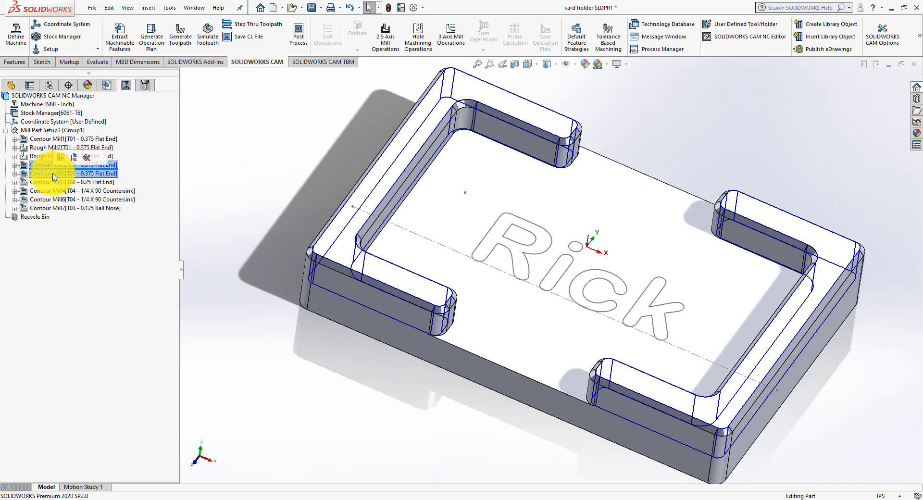
pyautogui.rightClick(54, 176)
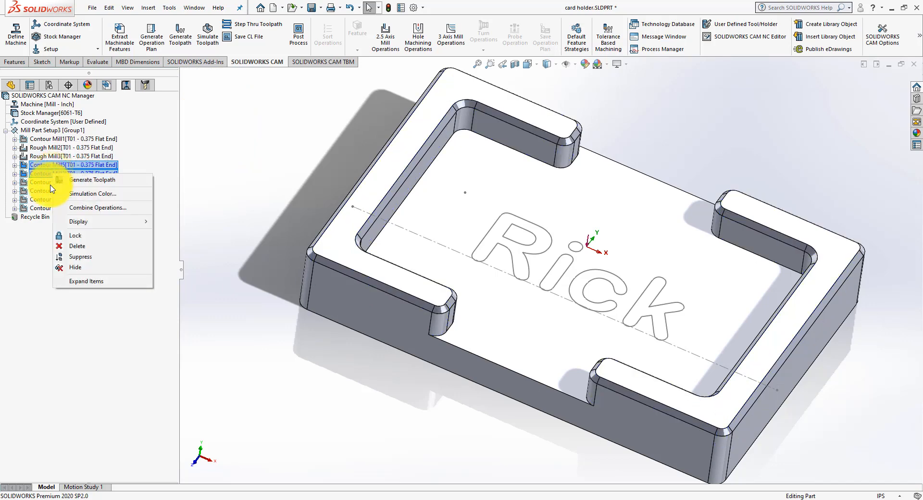
pyautogui.click(73, 247)
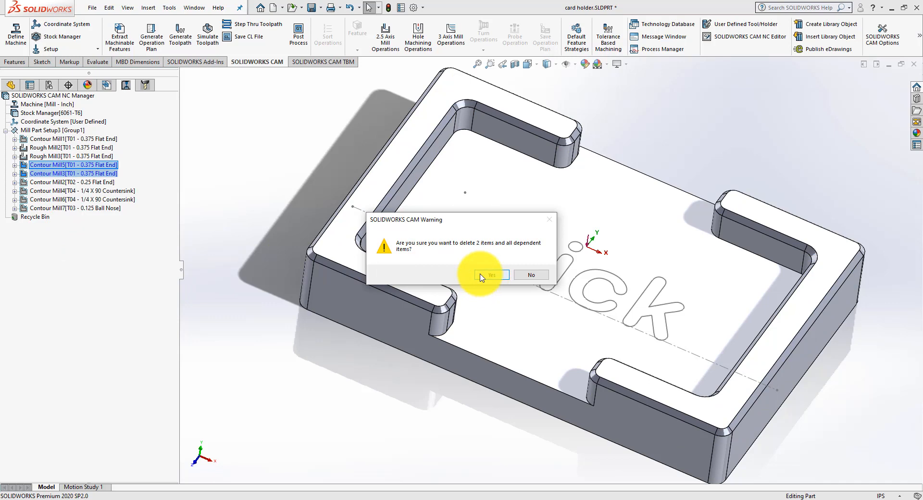
pyautogui.click(480, 275)
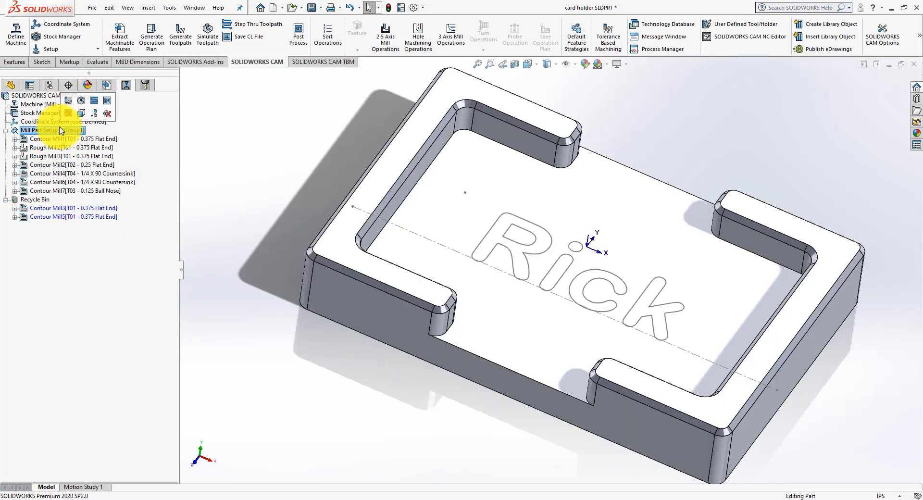
# Step: Simulate the remaining toolpaths of Mill Part Setup3 to the end, inspect the machined part from several angles, and close the simulation
pyautogui.rightClick(60, 133)
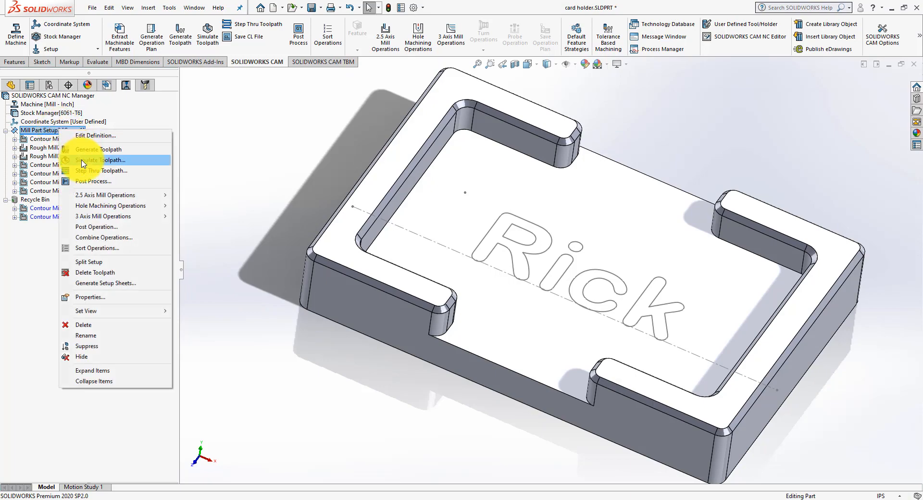
pyautogui.click(83, 162)
pyautogui.click(64, 166)
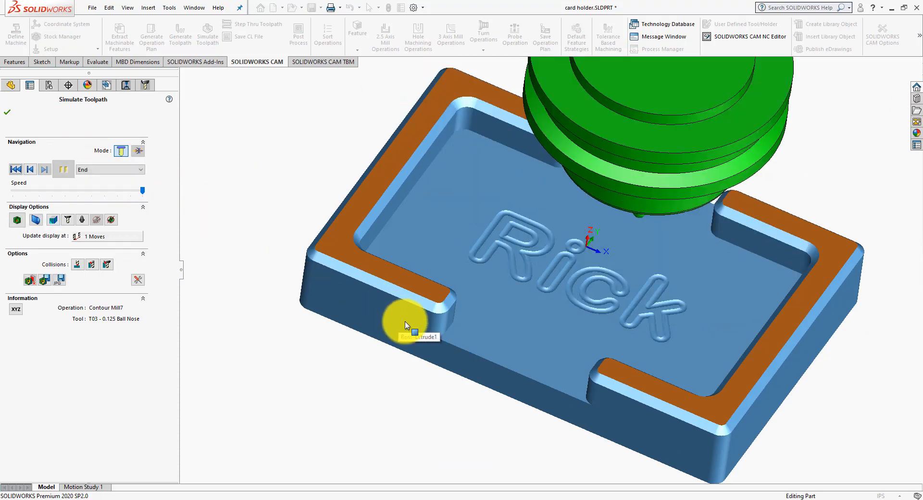
pyautogui.moveTo(405, 321); pyautogui.dragTo(426, 300, button='middle')
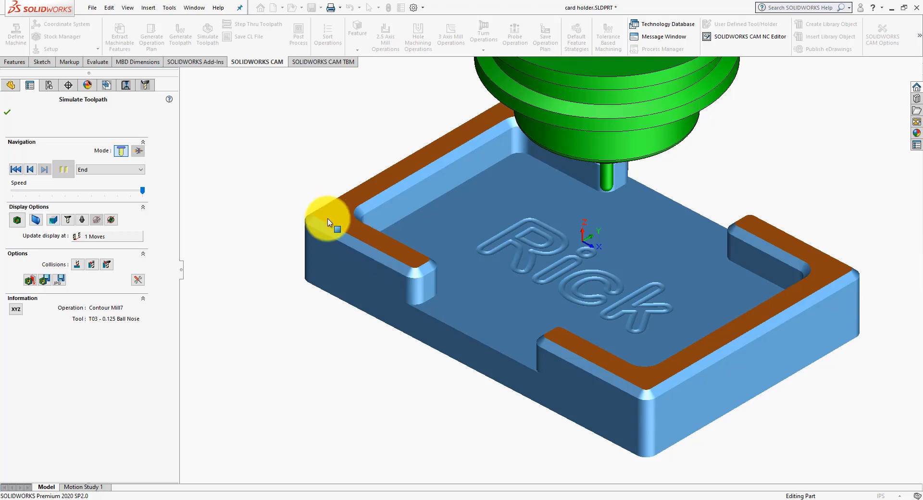
pyautogui.moveTo(328, 222); pyautogui.dragTo(418, 264, button='middle')
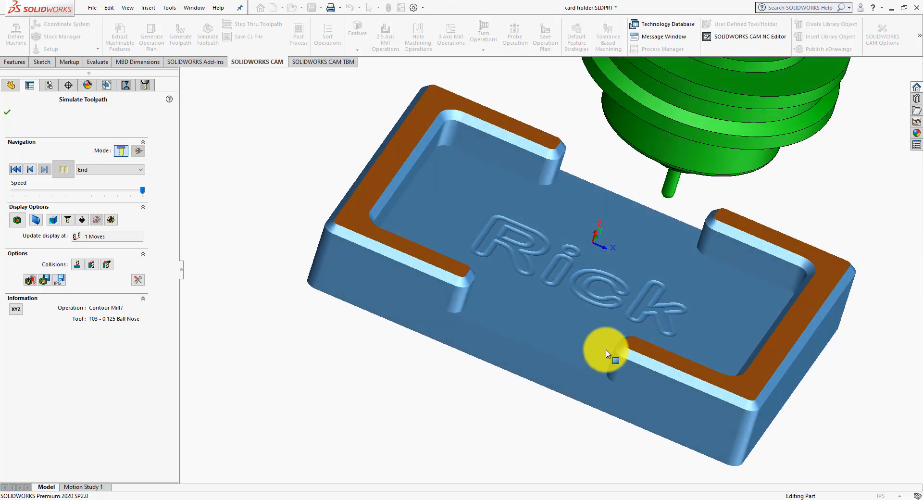
pyautogui.moveTo(608, 354); pyautogui.dragTo(447, 179, button='middle')
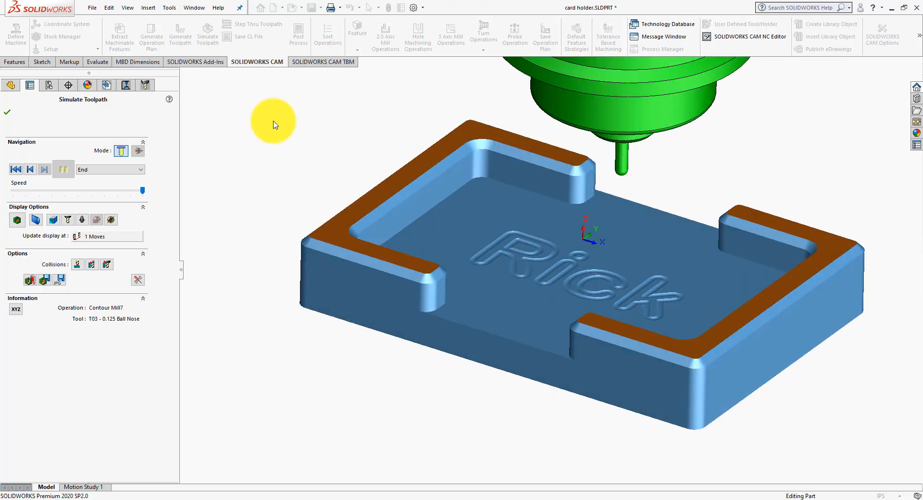
pyautogui.click(10, 115)
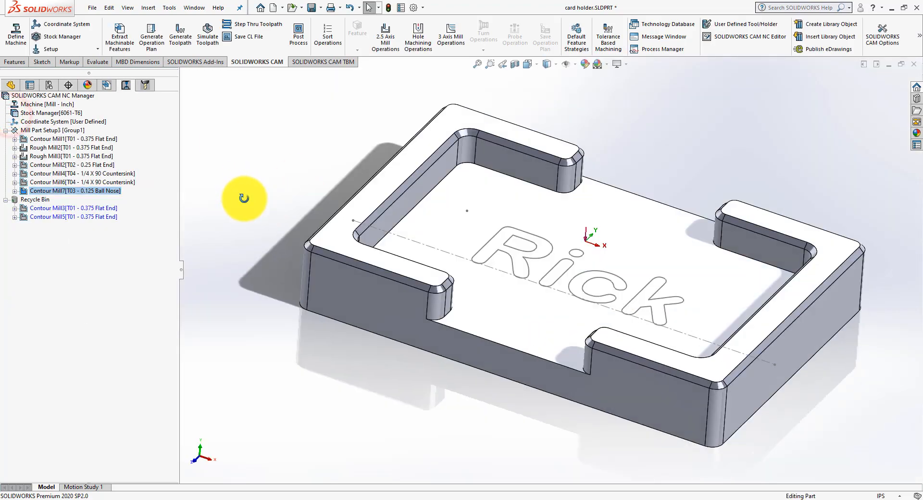
pyautogui.moveTo(50, 179)
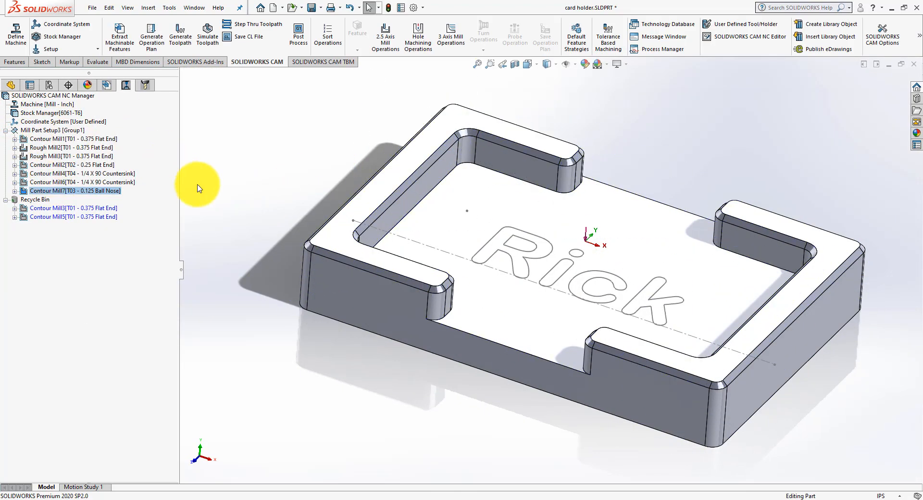
pyautogui.click(138, 321)
pyautogui.click(380, 44)
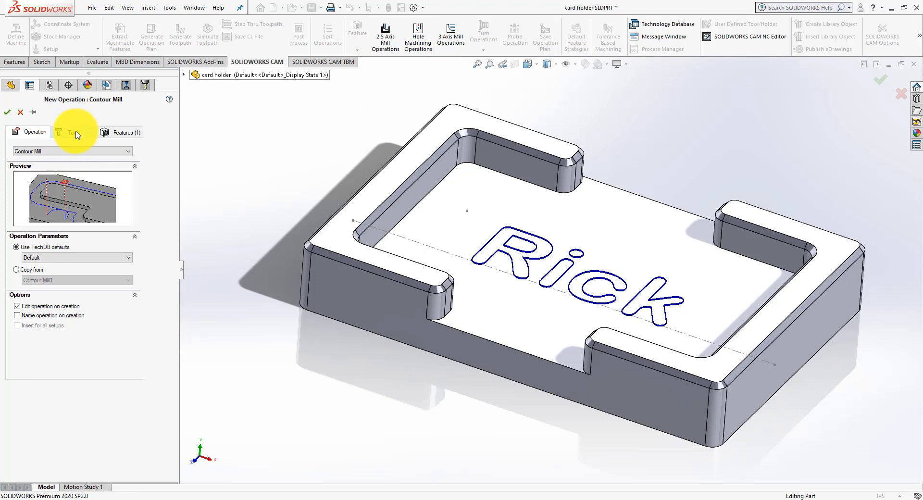
pyautogui.click(21, 113)
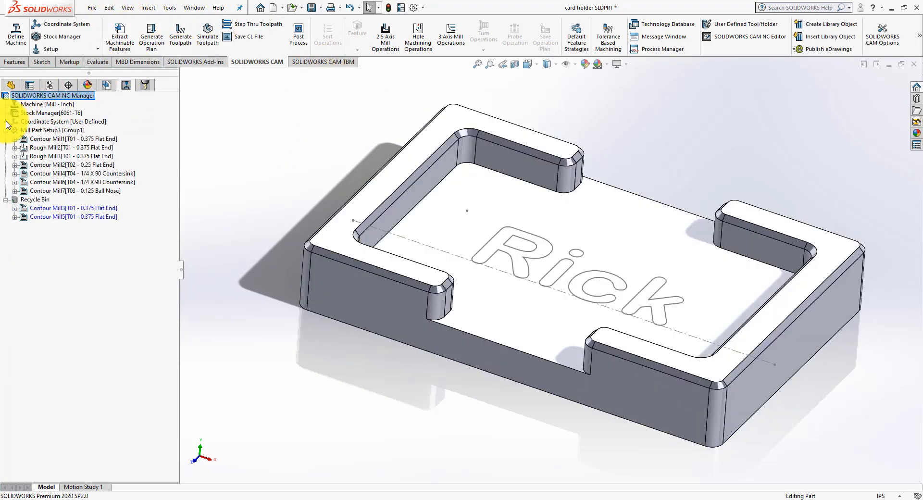
# Step: Show the list of machining features and highlight Face Feature1 on the part
pyautogui.click(107, 85)
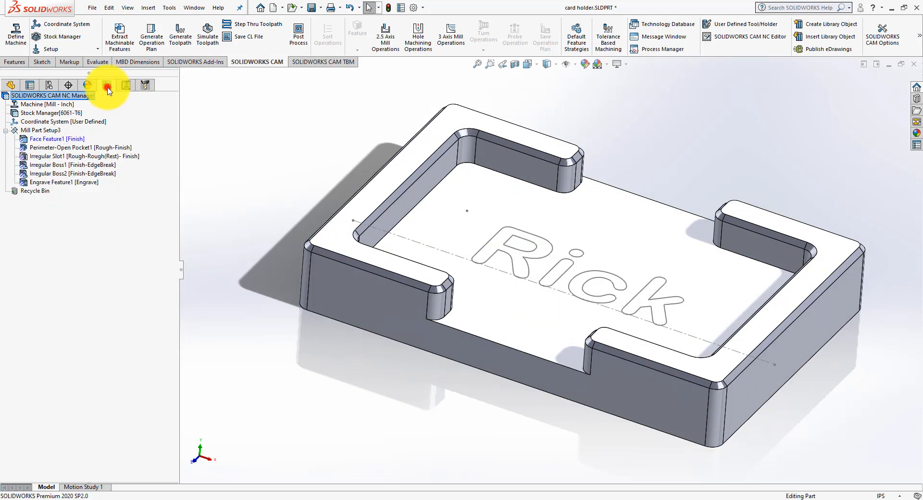
pyautogui.click(66, 140)
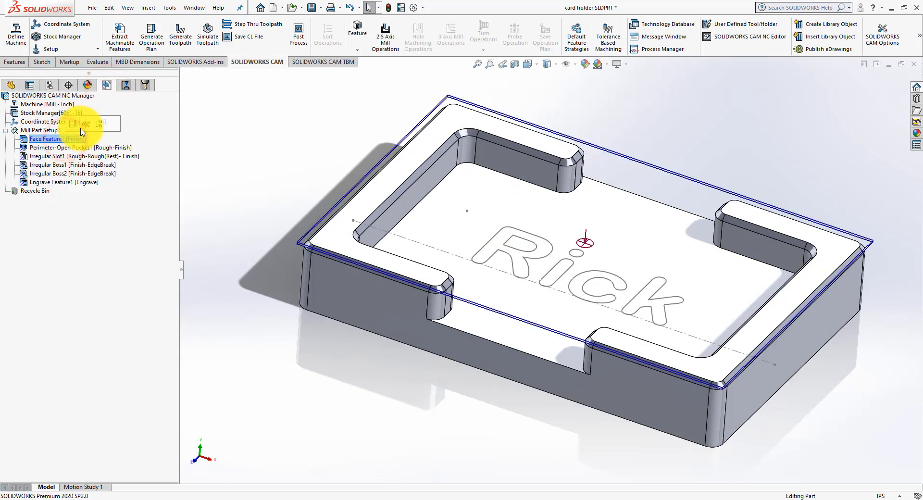
pyautogui.click(66, 248)
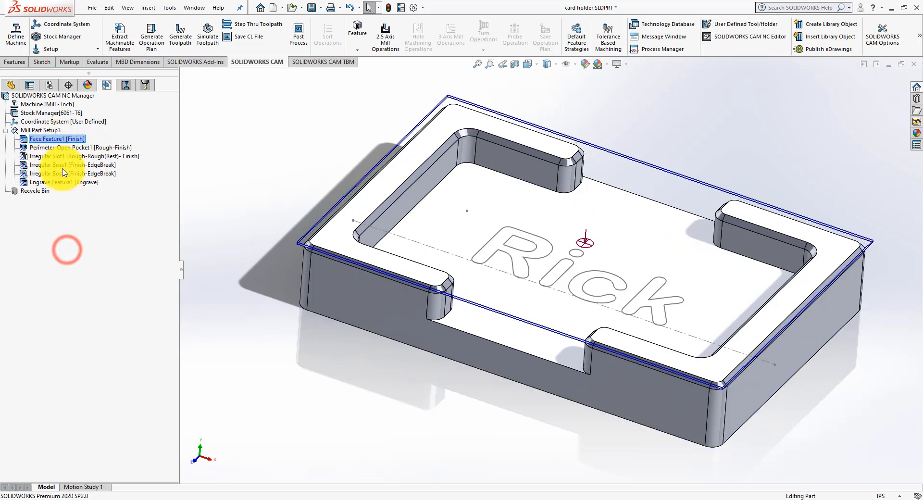
# Step: Create a 2.5 axis Face Mill operation in Mill Part Setup3 with tool T01 - 0.375 Flat End on Face Feature1
pyautogui.click(40, 130)
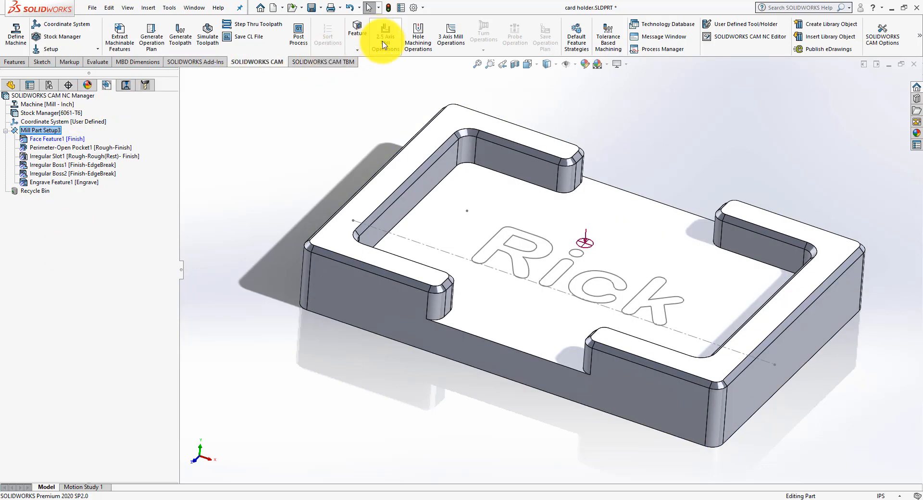
pyautogui.click(360, 50)
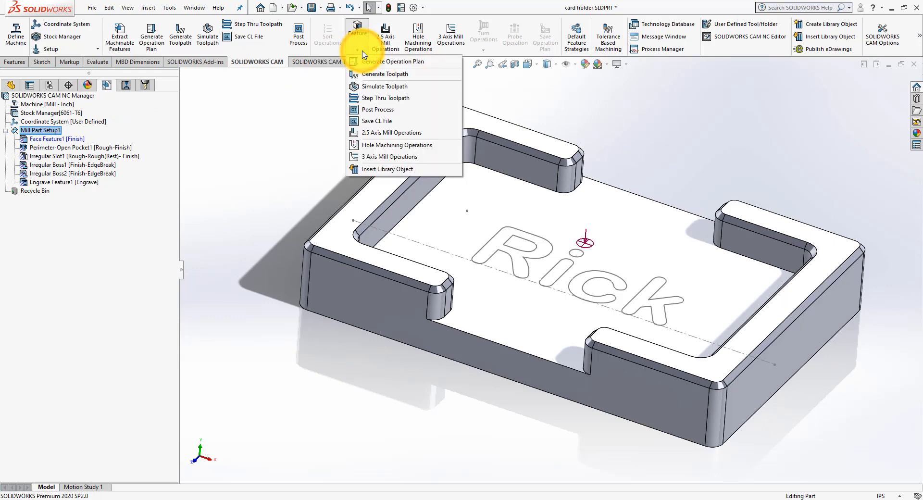
pyautogui.click(391, 51)
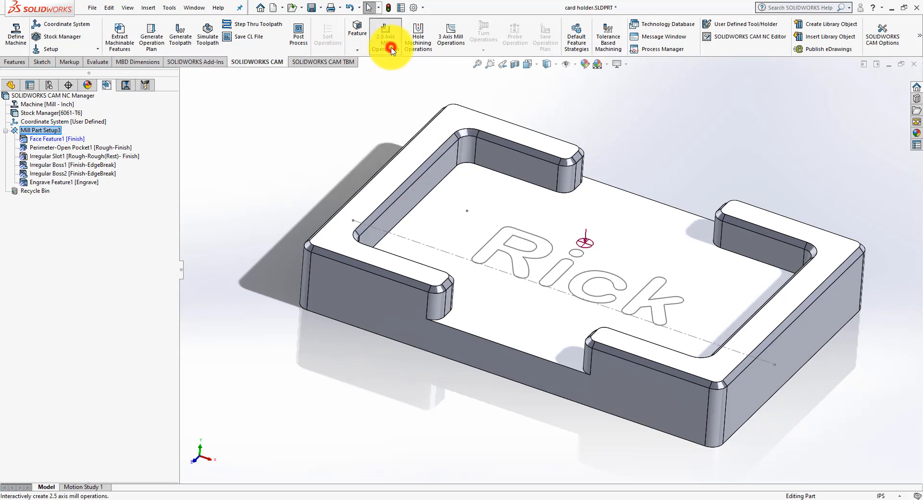
pyautogui.click(106, 152)
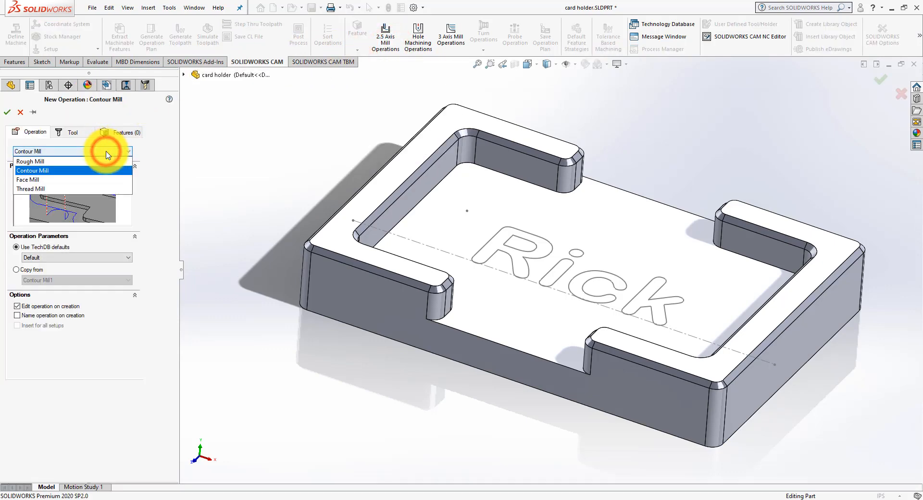
pyautogui.click(20, 180)
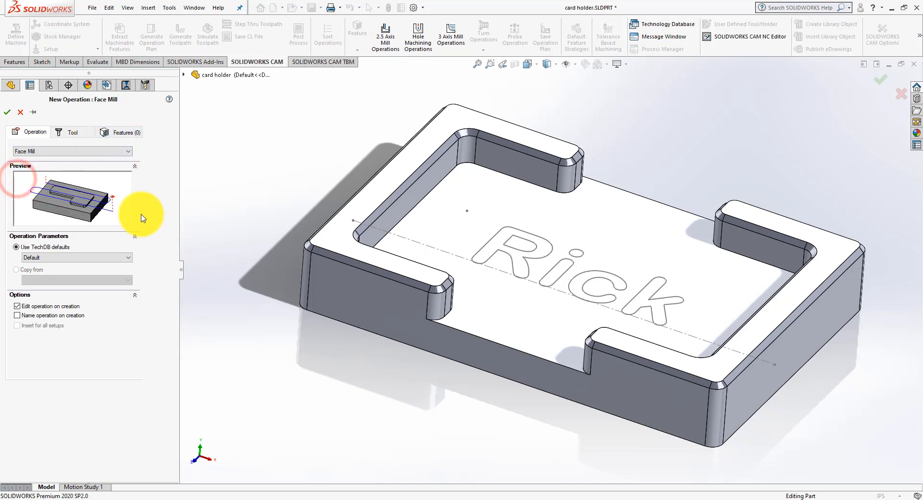
pyautogui.click(70, 132)
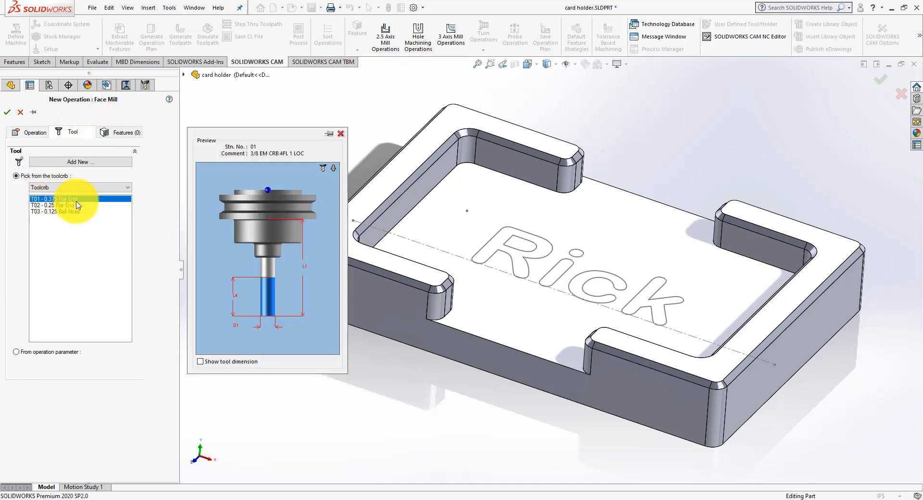
pyautogui.click(118, 137)
pyautogui.click(52, 249)
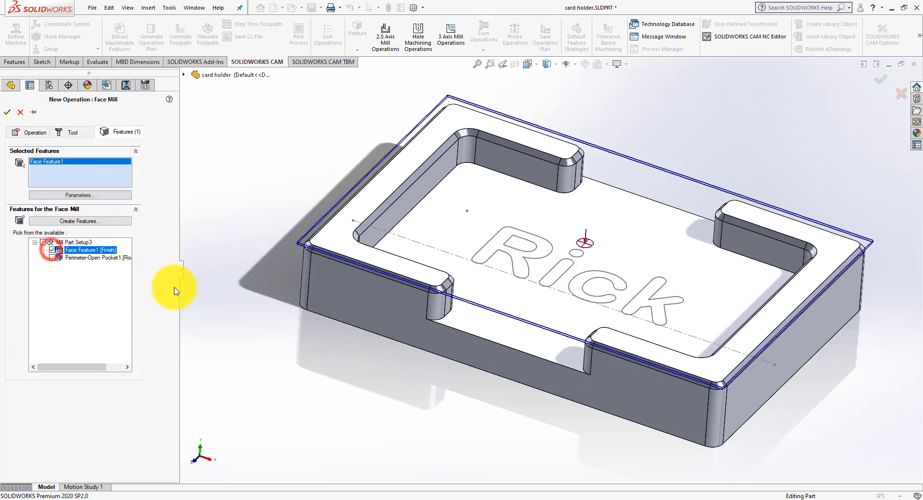
pyautogui.click(7, 112)
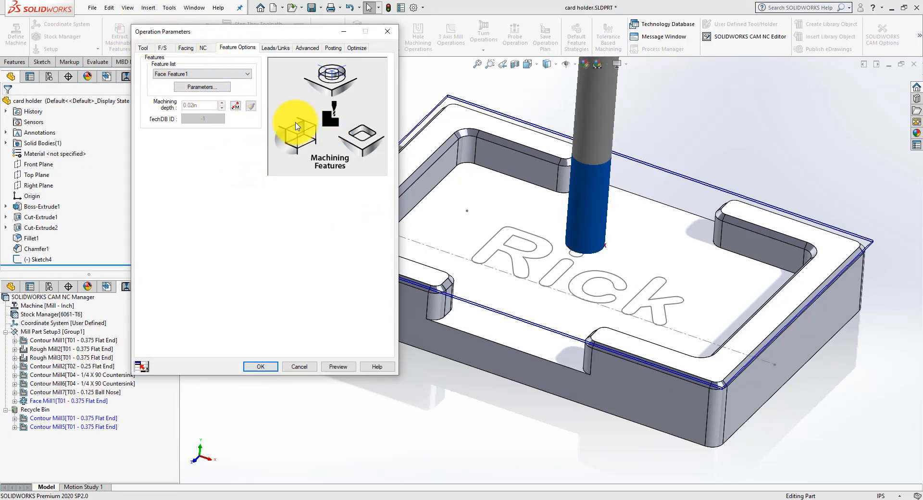
# Step: Review the Face Mill operation's feature, facing and NC parameters, and accept them with the feed changed to the machine's maximum
pyautogui.click(207, 88)
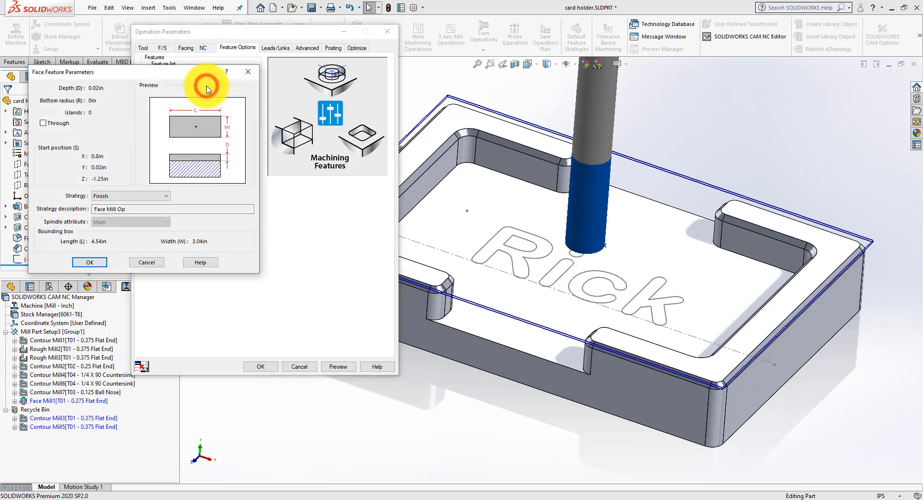
pyautogui.click(247, 74)
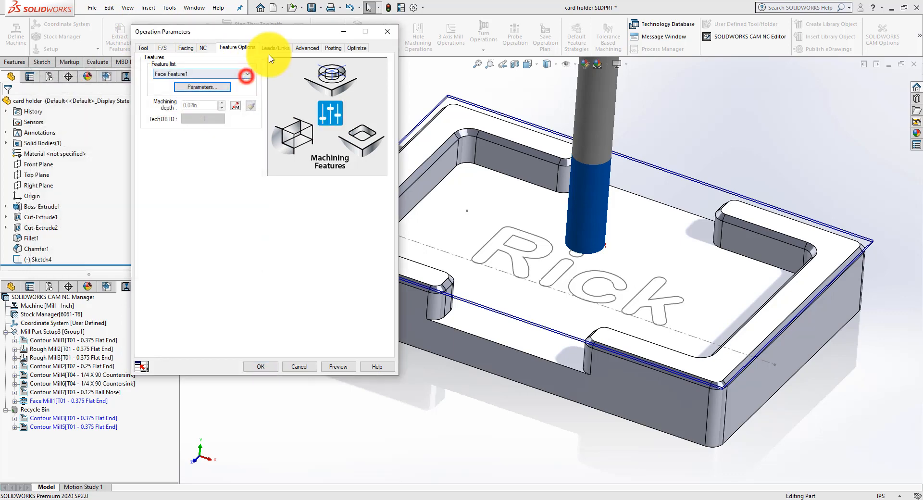
pyautogui.click(203, 48)
pyautogui.click(186, 48)
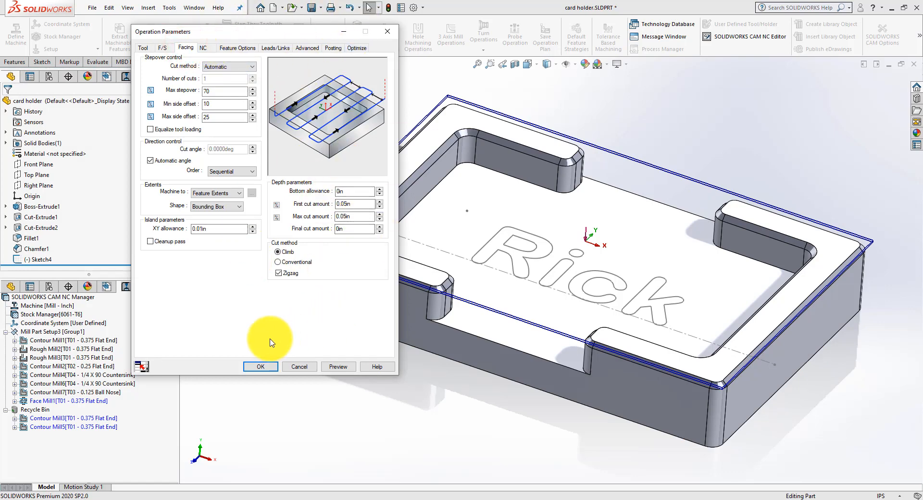
pyautogui.click(203, 47)
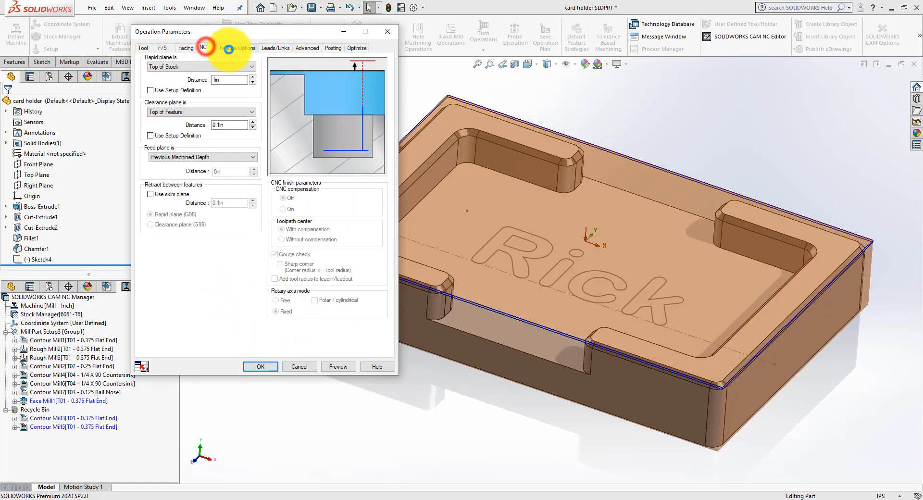
pyautogui.click(230, 49)
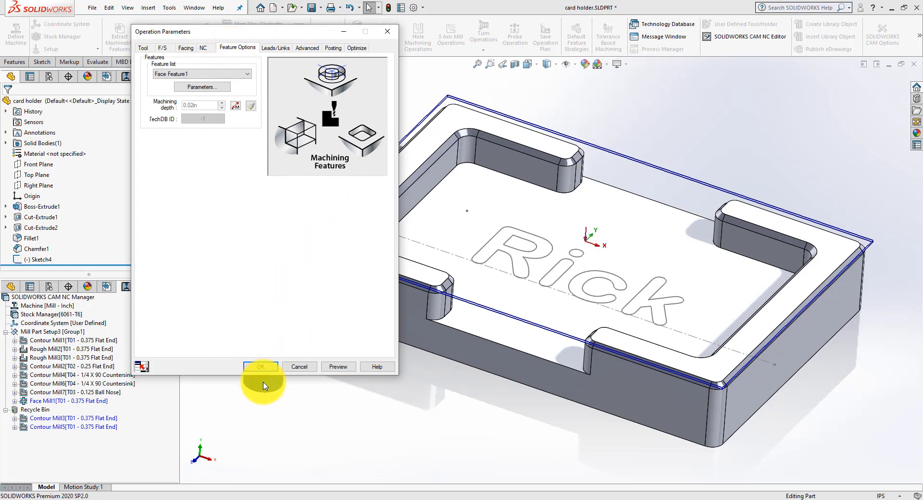
pyautogui.click(254, 367)
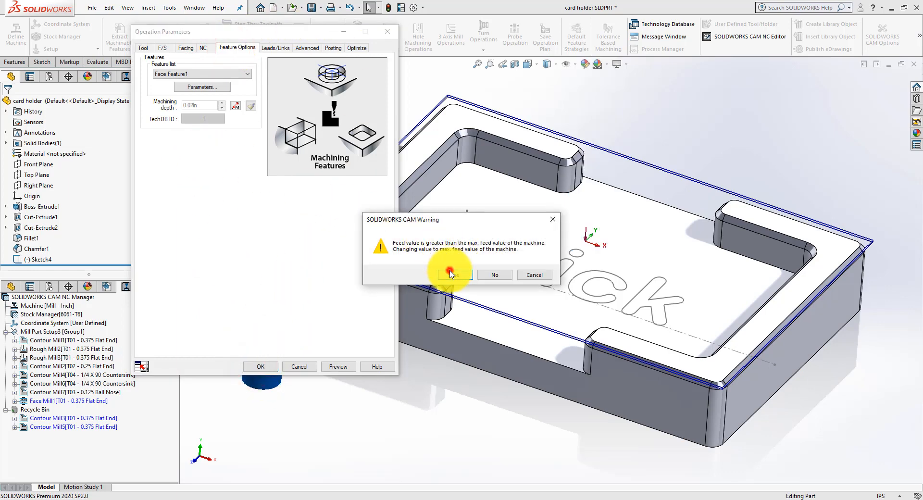
pyautogui.click(450, 274)
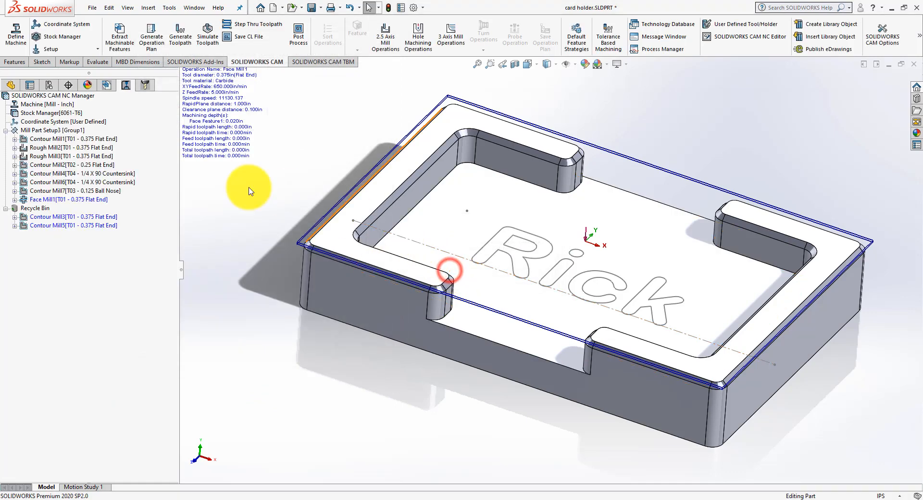
# Step: Move Face Mill1 ahead of all other operations in Mill Part Setup3 and generate its toolpath
pyautogui.click(58, 201)
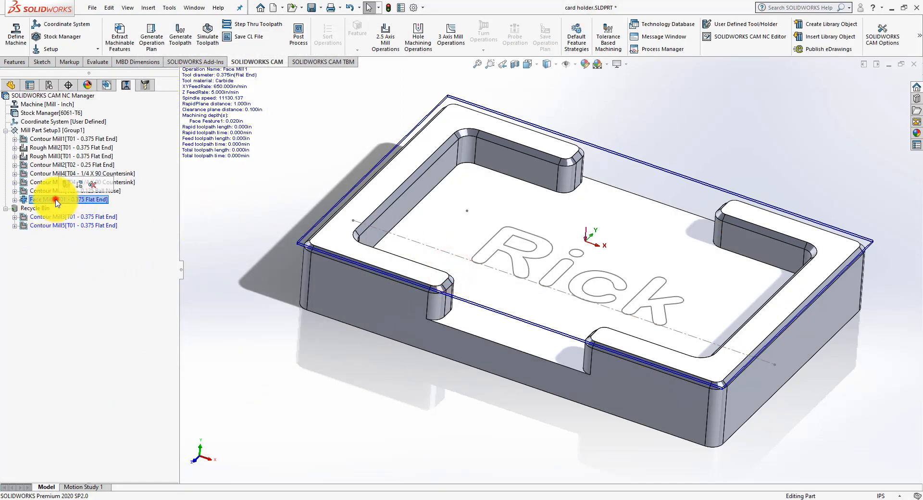
pyautogui.moveTo(56, 202); pyautogui.dragTo(60, 131)
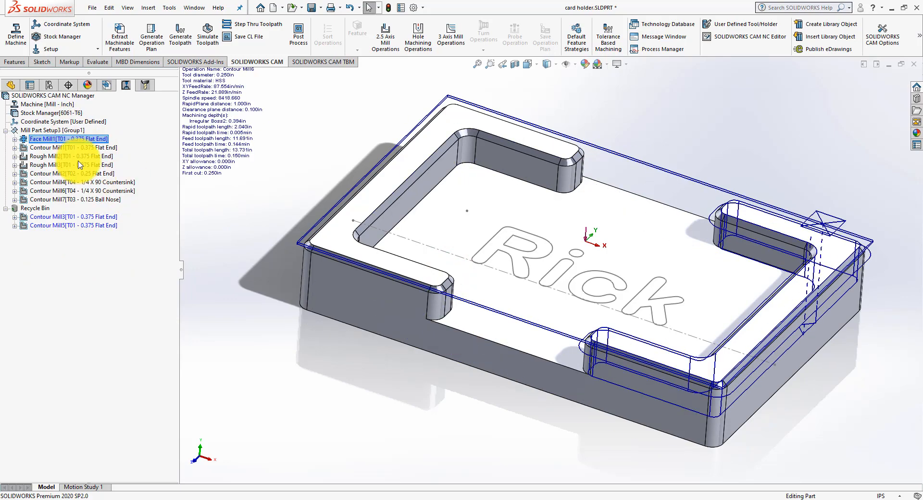
pyautogui.click(186, 43)
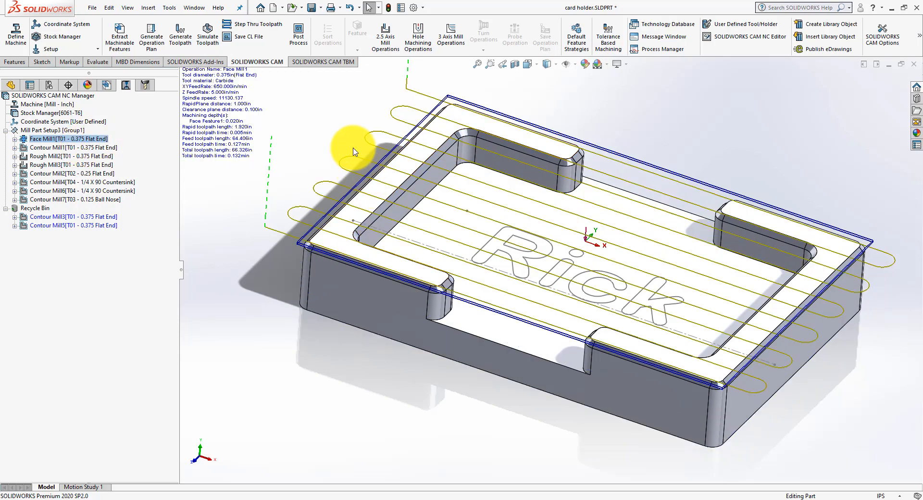
pyautogui.moveTo(354, 148); pyautogui.dragTo(339, 128, button='middle')
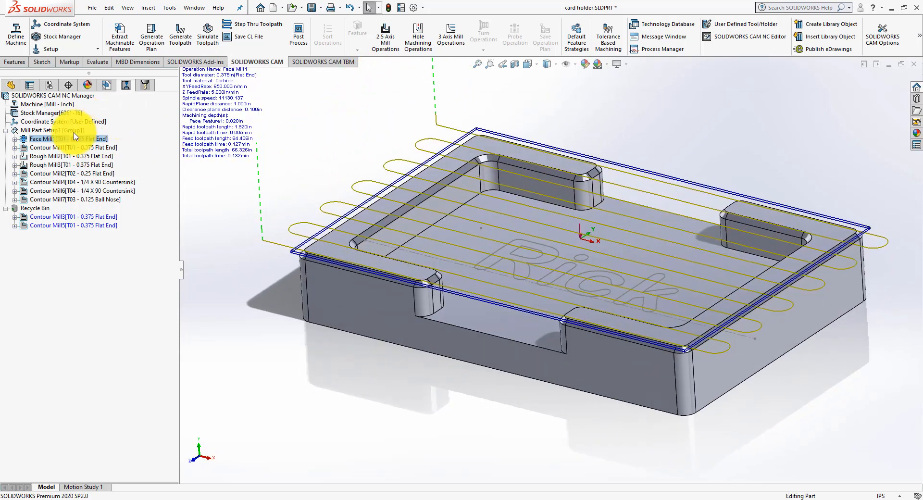
# Step: Simulate Mill Part Setup3 to the end with the new facing operation, inspect the machined part, and close the simulation
pyautogui.click(50, 131)
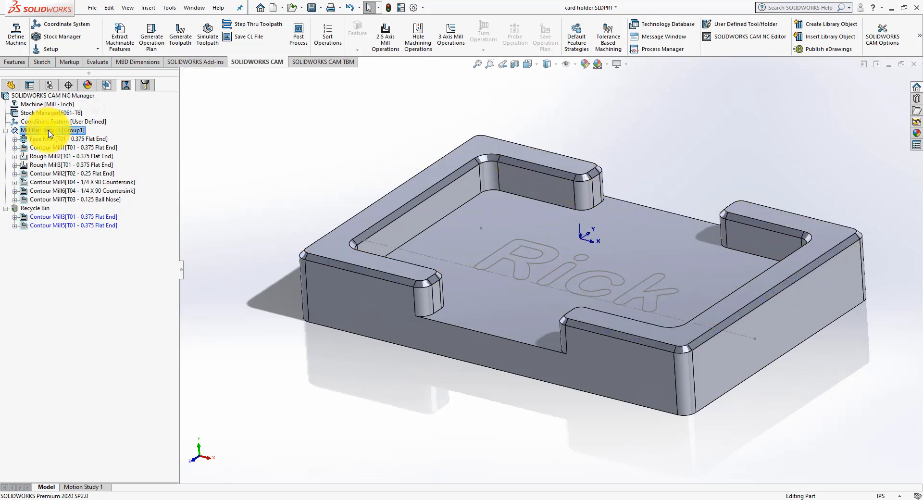
pyautogui.rightClick(50, 133)
pyautogui.click(73, 160)
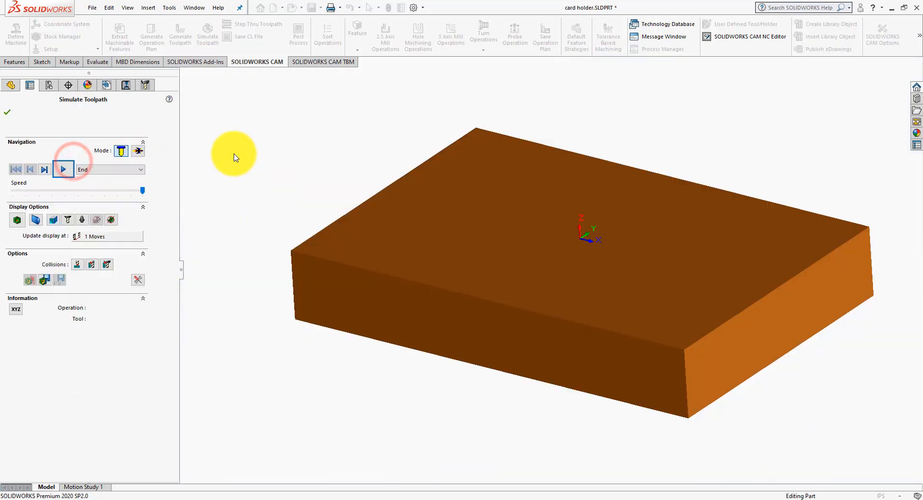
pyautogui.click(70, 171)
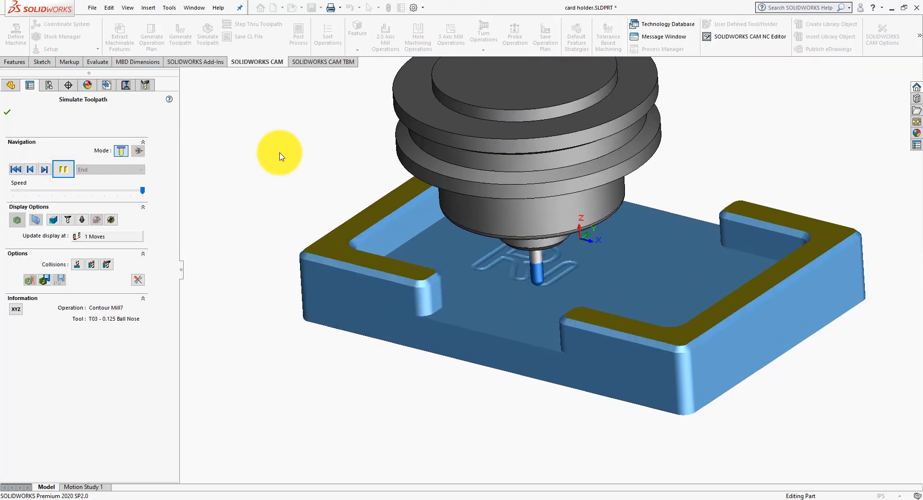
pyautogui.moveTo(281, 156)
pyautogui.mouseDown(button='middle')
pyautogui.moveTo(293, 158)
pyautogui.moveTo(307, 221)
pyautogui.moveTo(308, 177)
pyautogui.moveTo(247, 132)
pyautogui.moveTo(286, 144)
pyautogui.moveTo(275, 164)
pyautogui.mouseUp(button='middle')
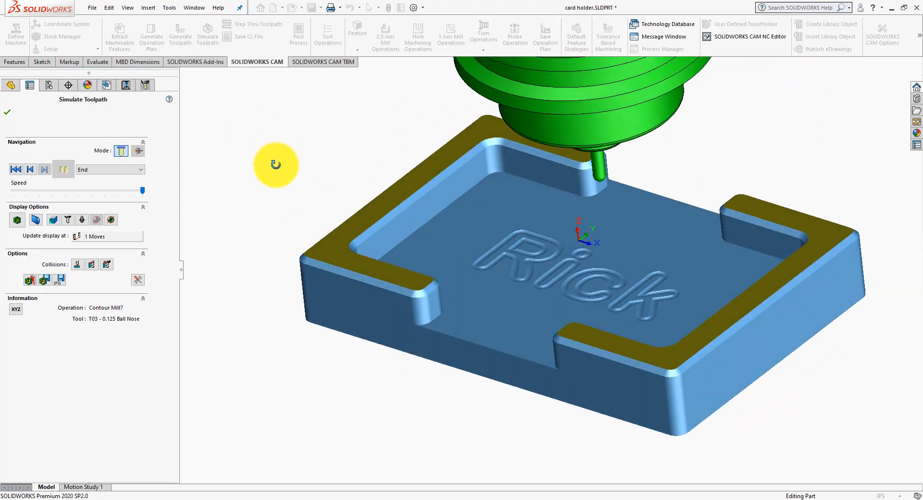
pyautogui.click(7, 111)
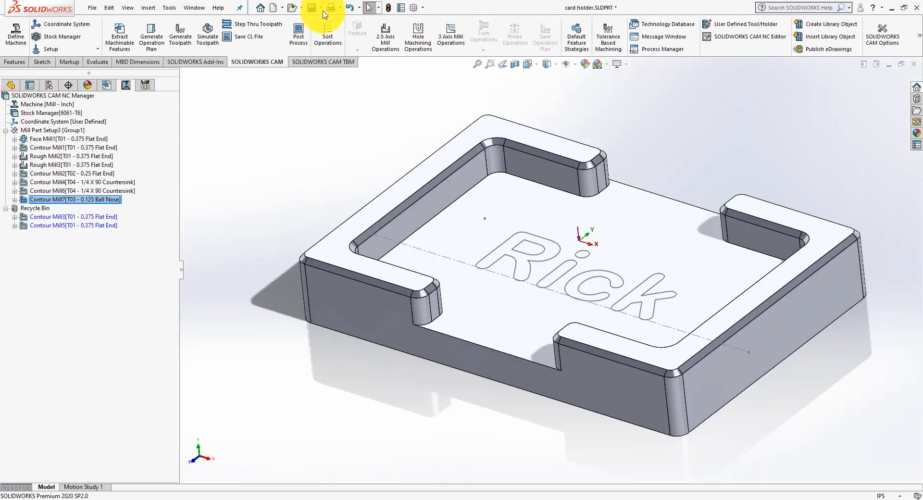
# Step: Save the part and set it to the isometric view
pyautogui.click(311, 8)
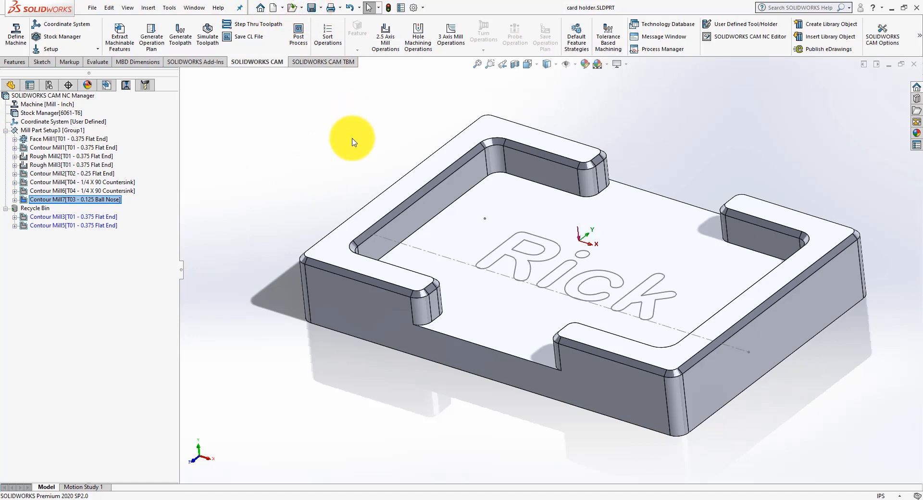
pyautogui.press('space')
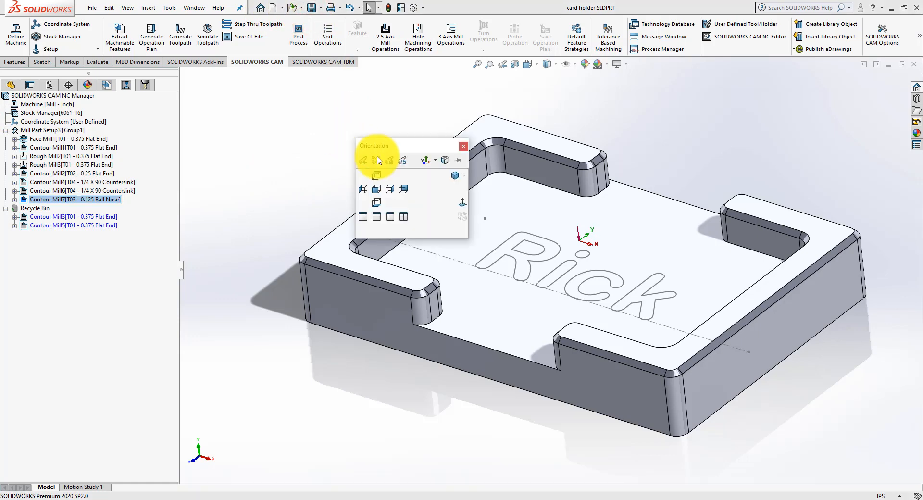
pyautogui.click(454, 176)
pyautogui.click(254, 142)
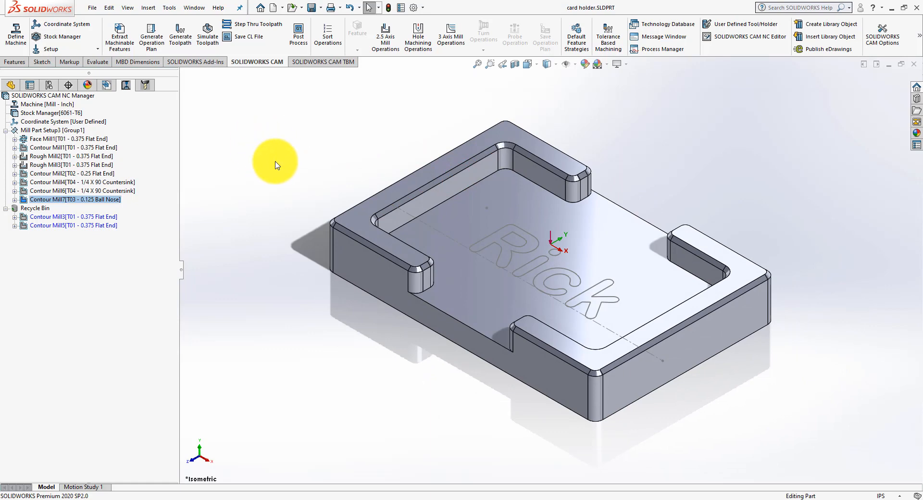
# Step: Empty the Recycle Bin of the operations tree to permanently remove Contour Mill3 and Contour Mill5
pyautogui.rightClick(19, 208)
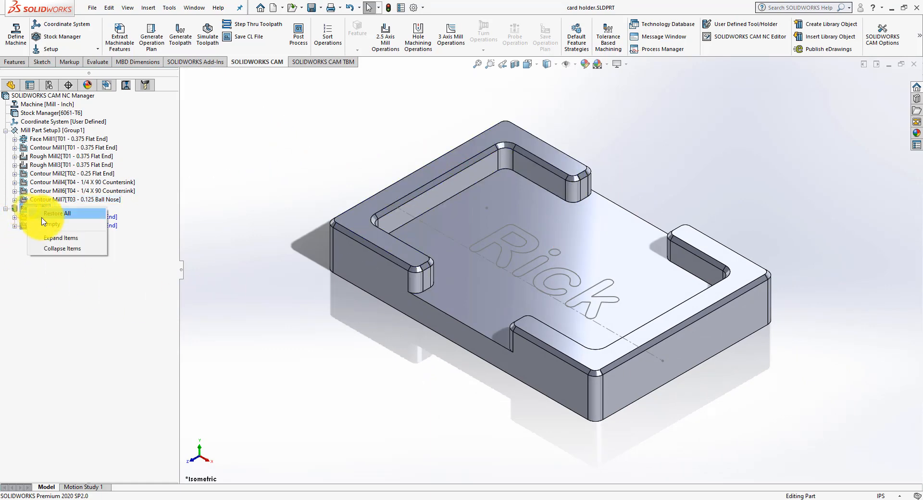
pyautogui.click(42, 222)
pyautogui.click(478, 275)
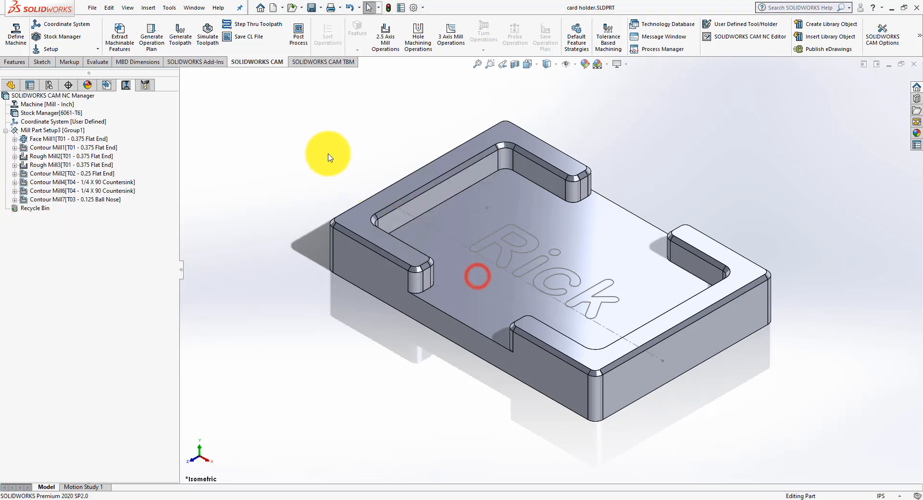
# Step: Save the part on the Desktop under the new name card holder-swcam.SLDPRT
pyautogui.click(90, 8)
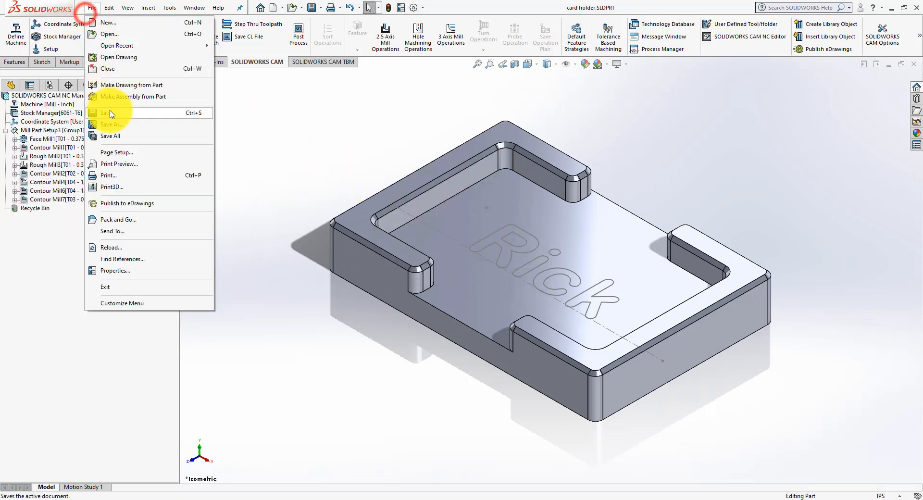
pyautogui.click(108, 115)
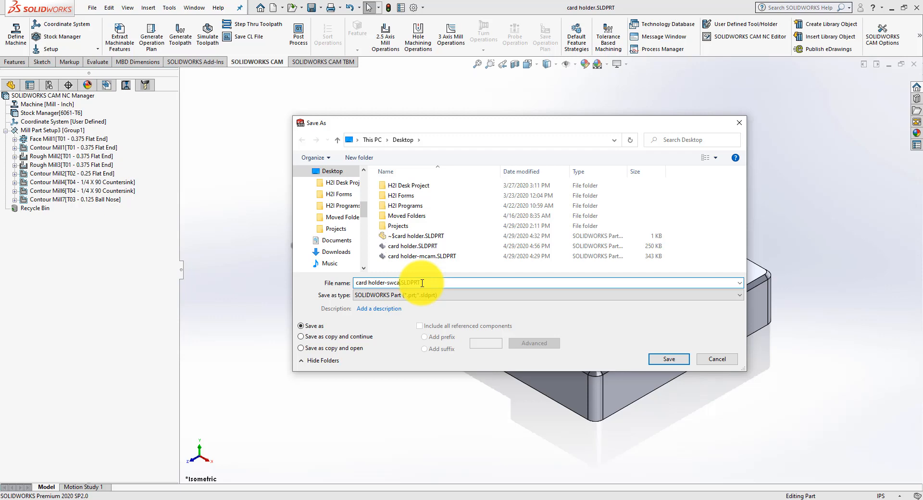
pyautogui.click(669, 359)
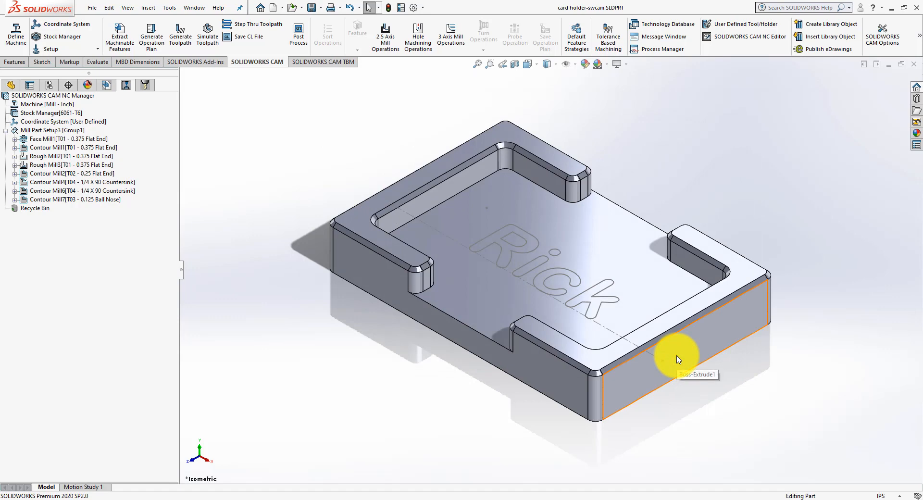
pyautogui.click(291, 174)
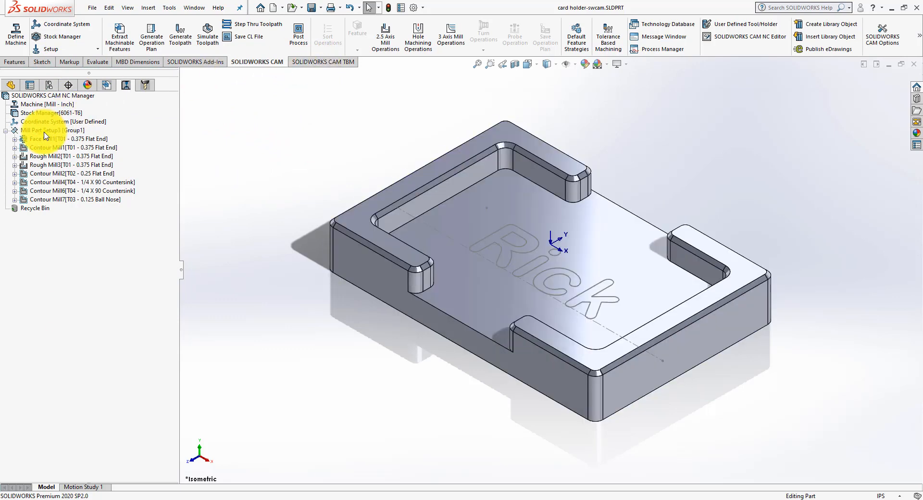
pyautogui.rightClick(44, 133)
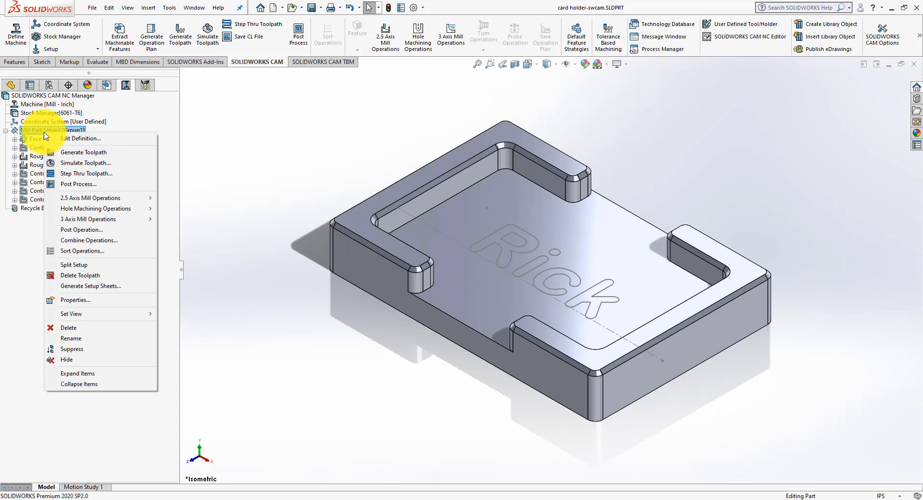
pyautogui.click(144, 86)
pyautogui.click(69, 105)
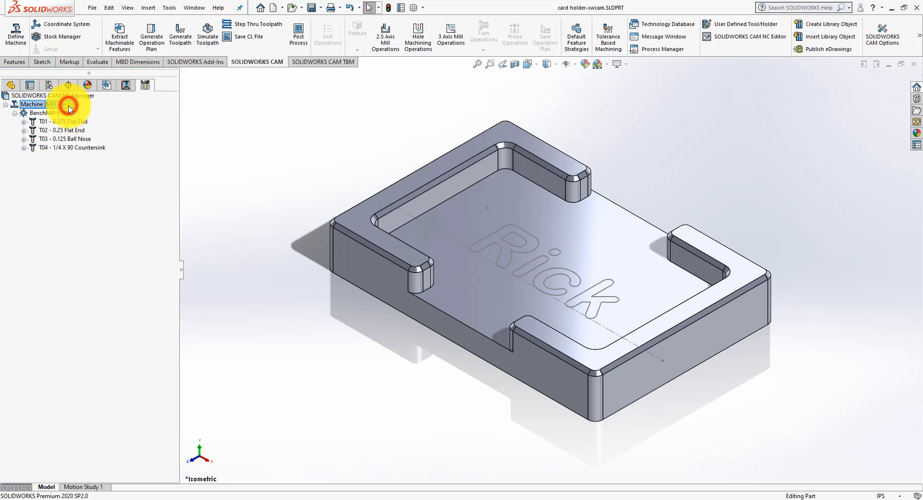
pyautogui.rightClick(69, 107)
pyautogui.click(106, 85)
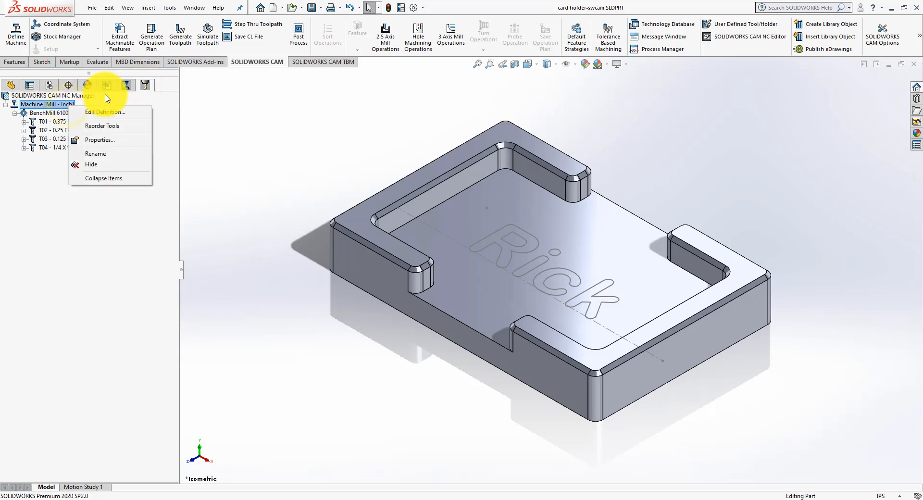
pyautogui.rightClick(56, 107)
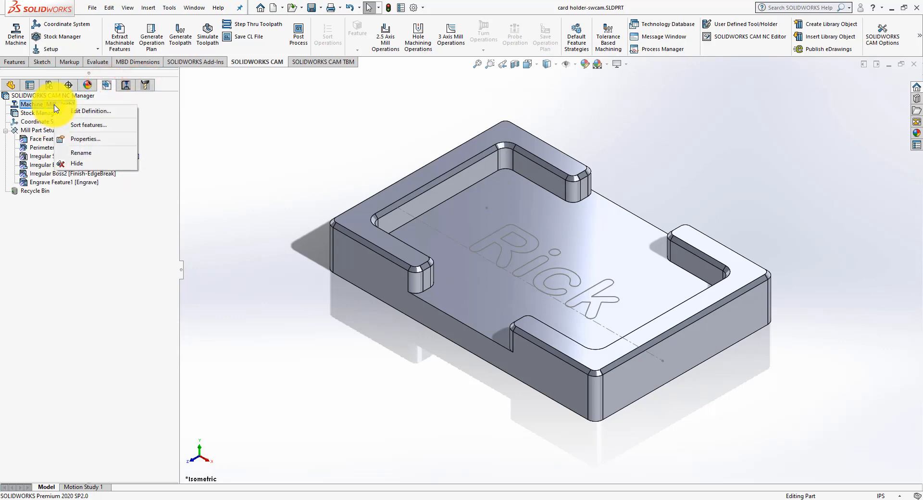
pyautogui.click(41, 130)
pyautogui.click(124, 86)
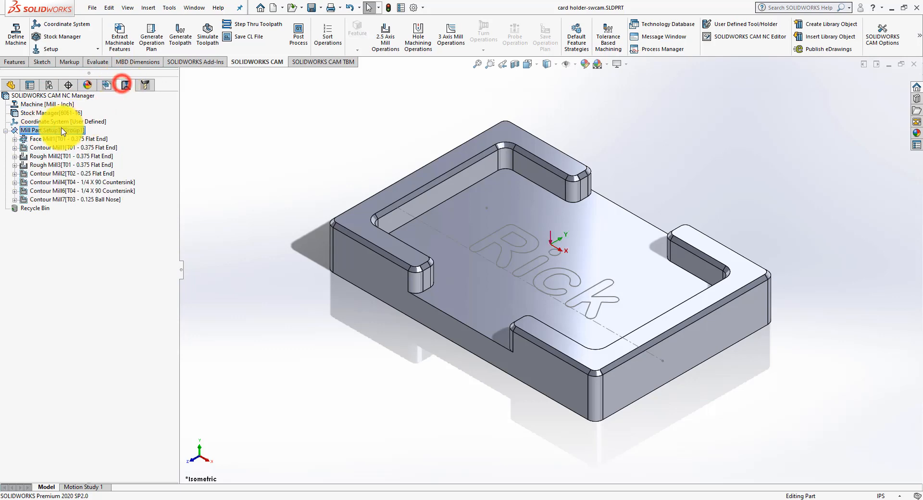
# Step: Start post-processing Mill Part Setup3, saving the output on the Desktop as card holder-swcam.nc with the NC Code (*.nc) file type
pyautogui.rightClick(43, 131)
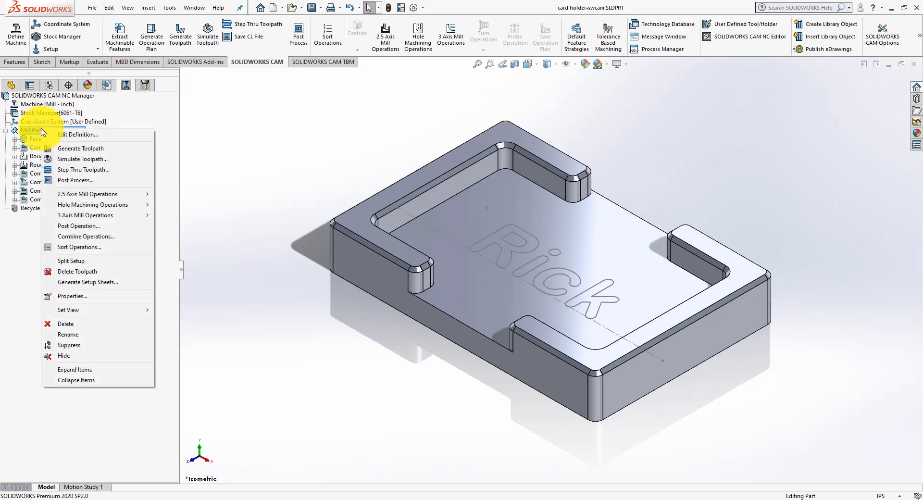
pyautogui.click(82, 180)
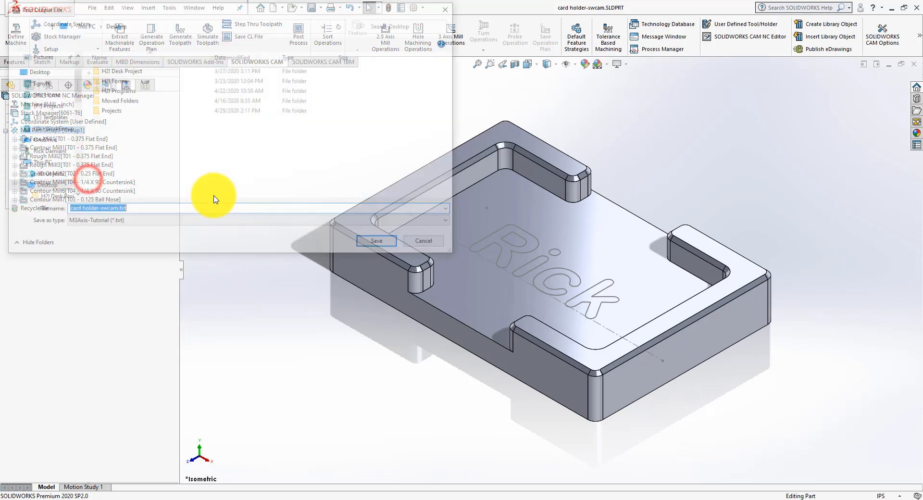
pyautogui.click(151, 210)
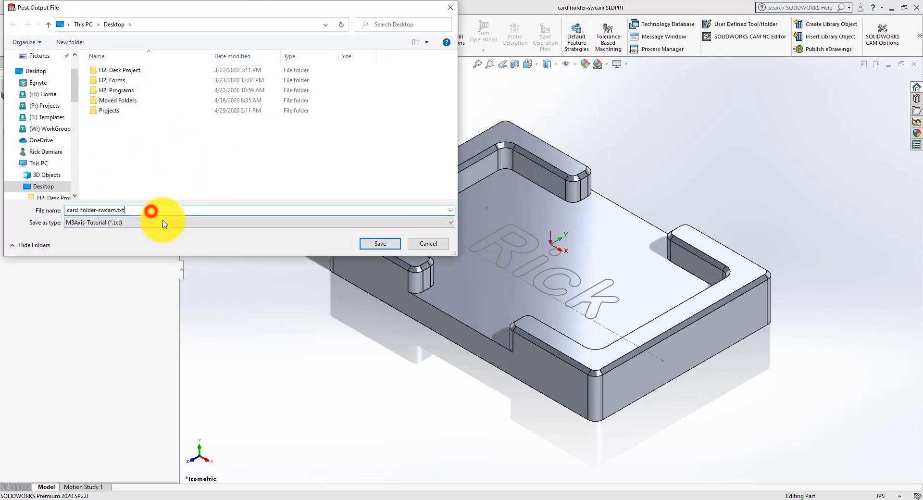
pyautogui.click(163, 223)
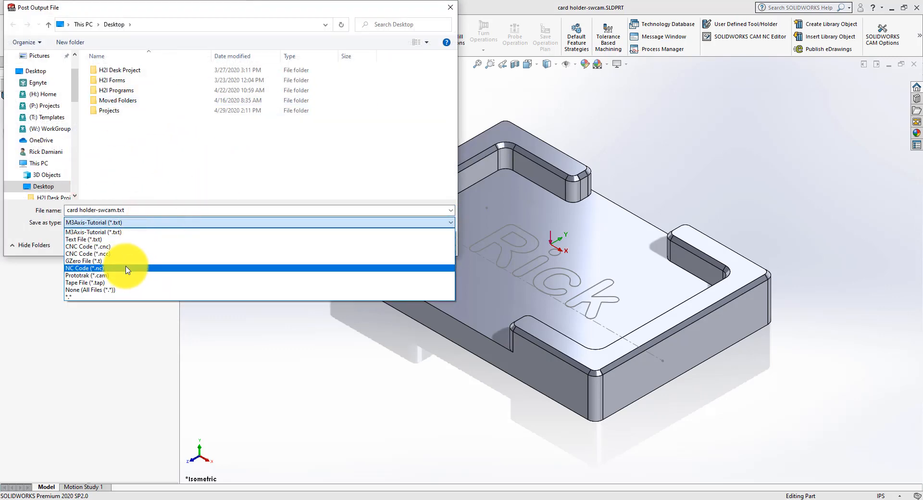
pyautogui.click(127, 268)
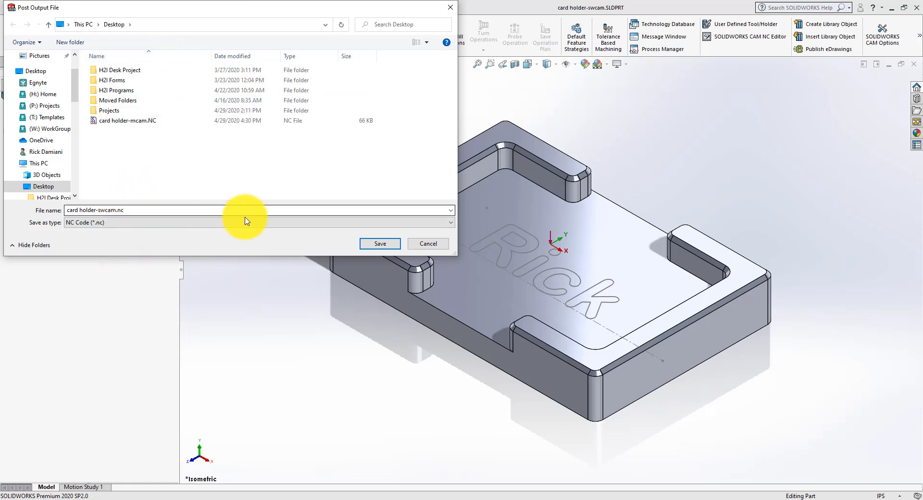
pyautogui.click(381, 244)
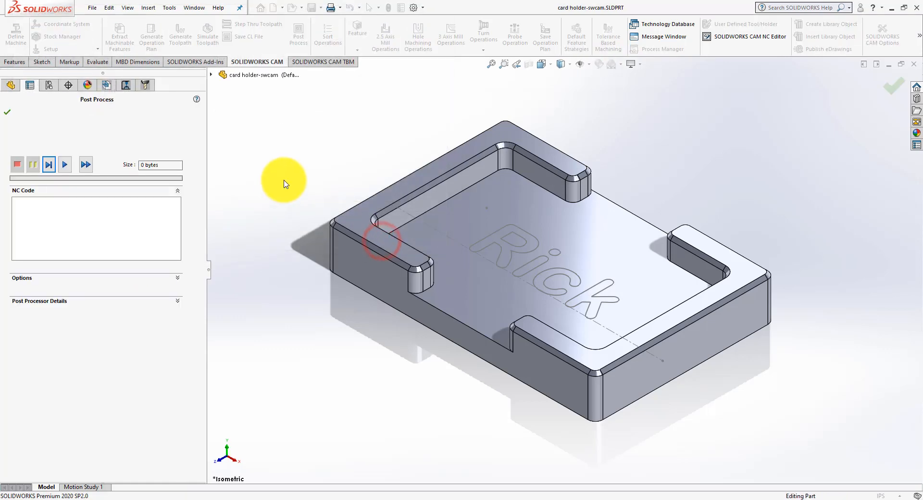
# Step: Generate the complete NC code for the setup and show the post processor details
pyautogui.click(85, 165)
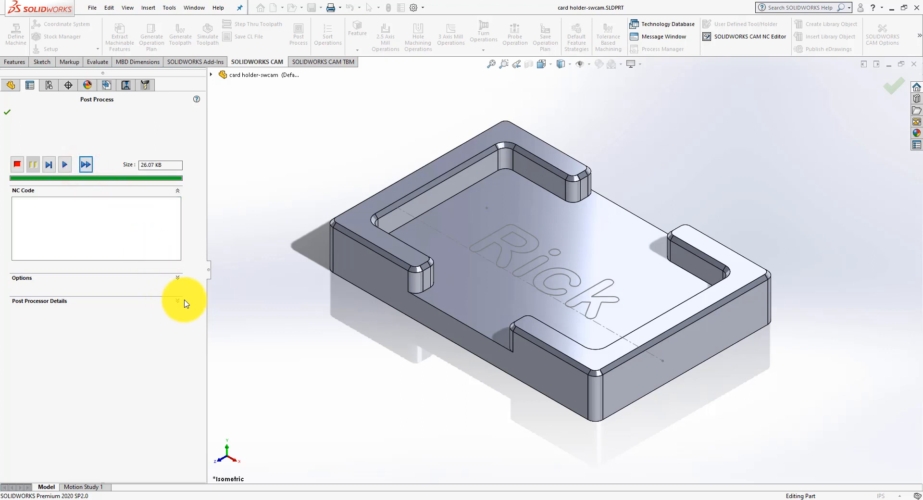
pyautogui.click(177, 303)
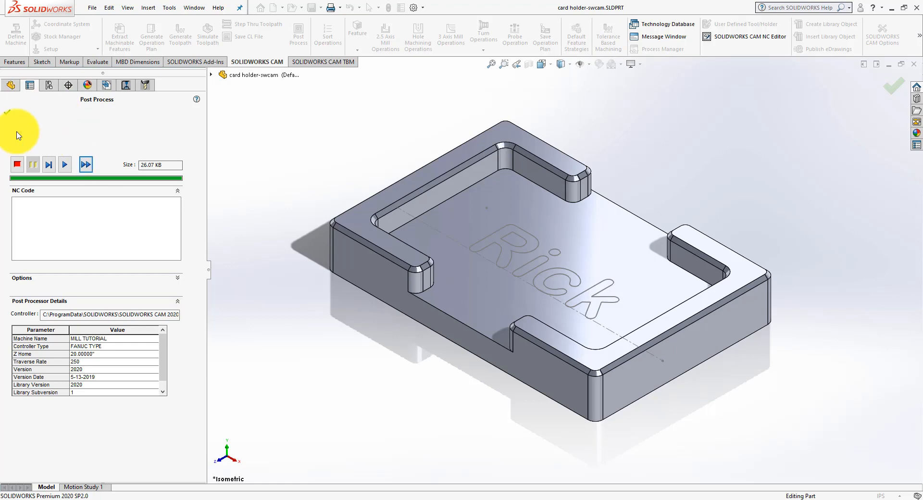
pyautogui.click(61, 165)
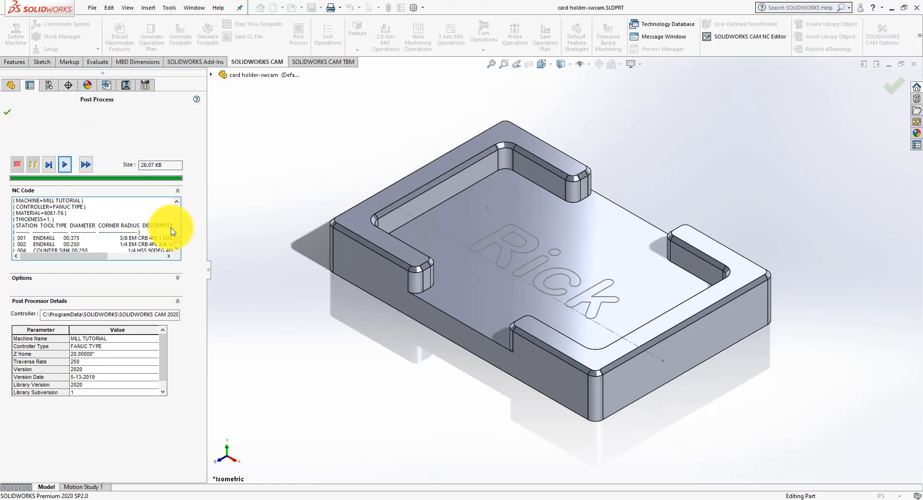
# Step: Review the tool list in the generated NC code and accept the post-processing
pyautogui.click(178, 238)
pyautogui.click(178, 241)
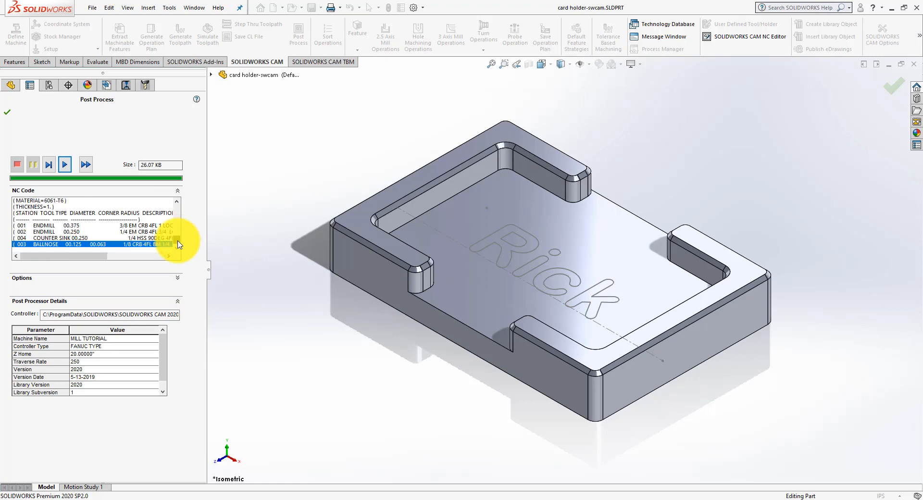
pyautogui.moveTo(68, 258); pyautogui.dragTo(56, 252)
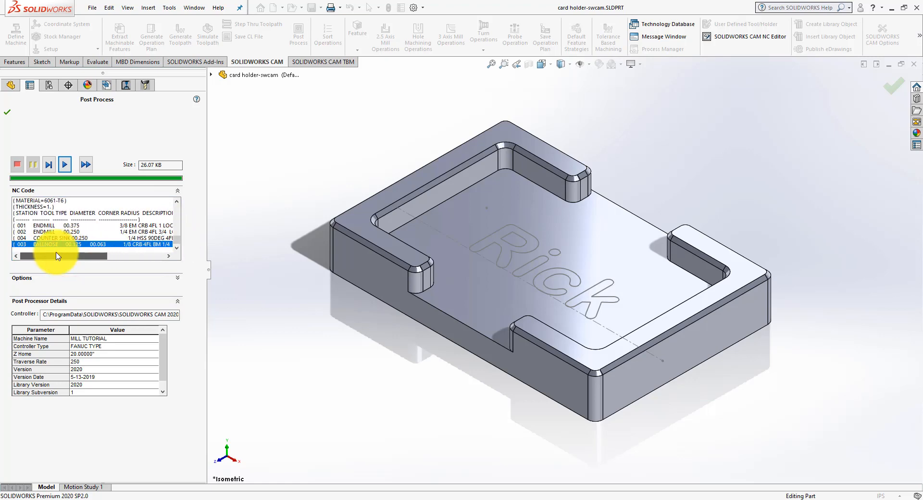
pyautogui.moveTo(62, 253); pyautogui.dragTo(44, 244)
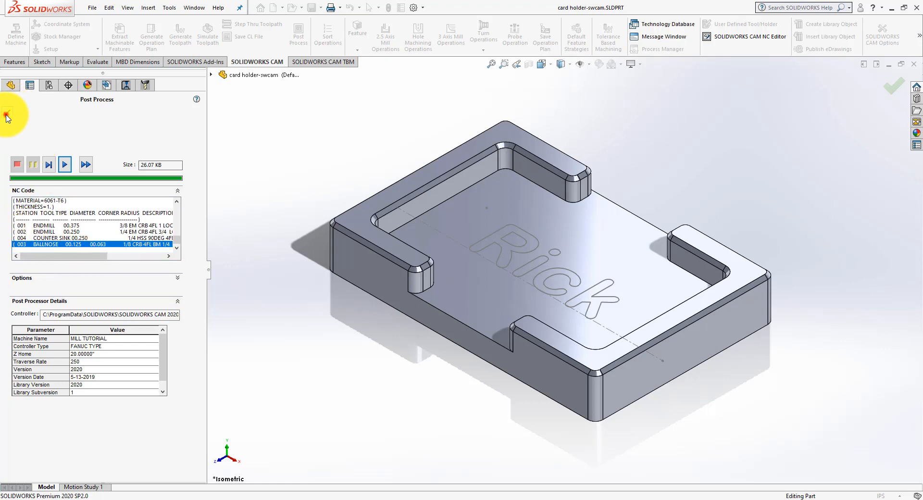
pyautogui.click(6, 115)
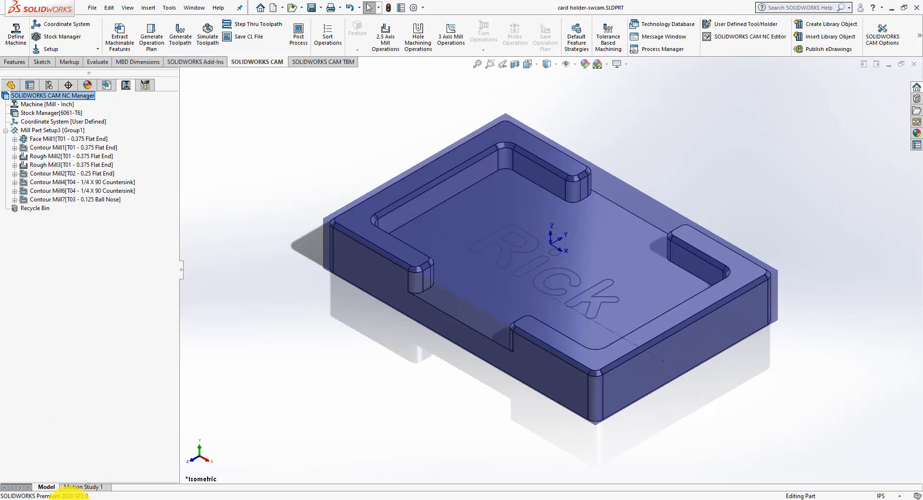
# Step: Switch to the Desktop folder in File Explorer and try to open card holder-swcam.nc with its default program
pyautogui.click(58, 499)
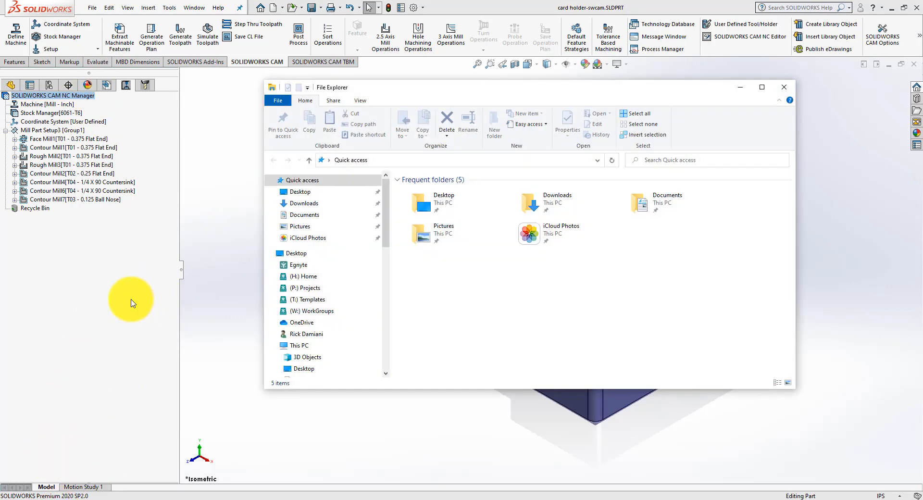
pyautogui.click(296, 191)
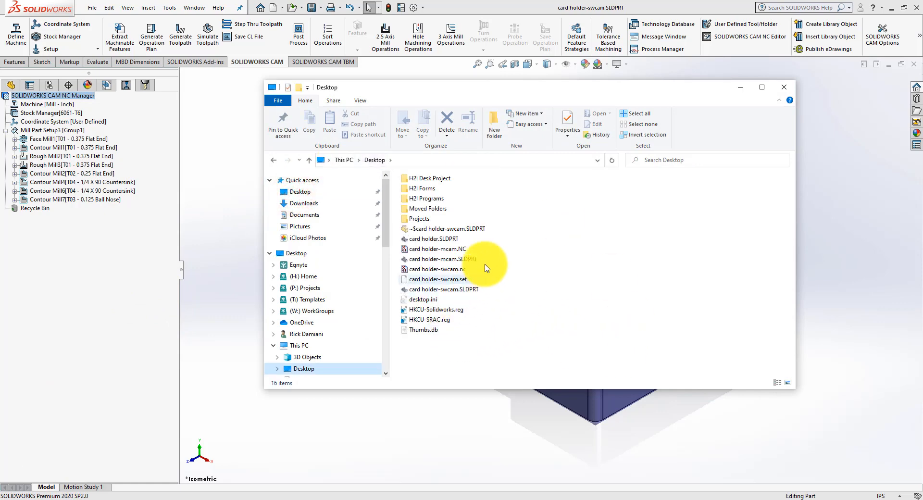
pyautogui.click(452, 270)
pyautogui.doubleClick(451, 270)
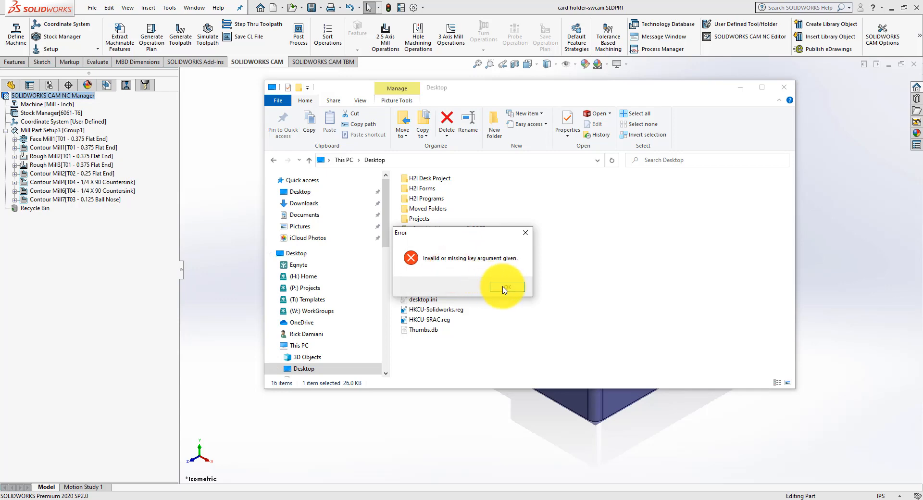
pyautogui.click(502, 286)
# Step: Try to open card holder-swcam.nc with SOLIDWORKS CAM NC Editor
pyautogui.rightClick(434, 270)
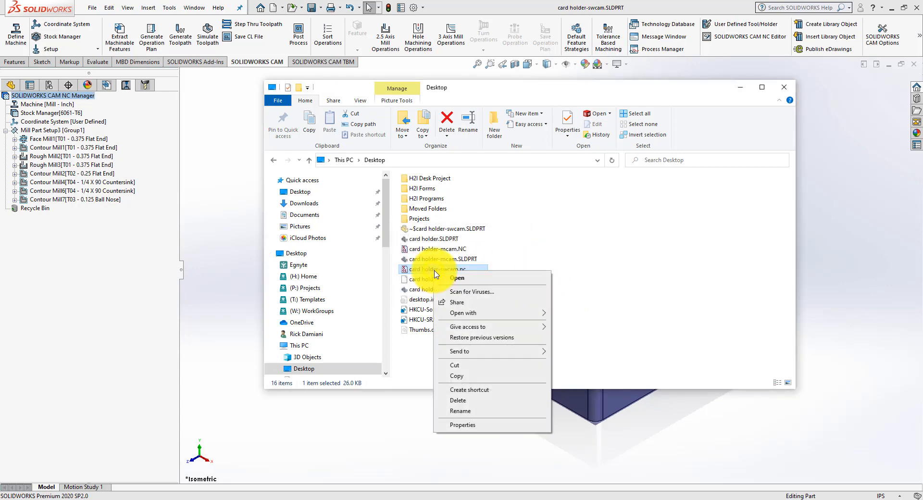
pyautogui.moveTo(481, 313)
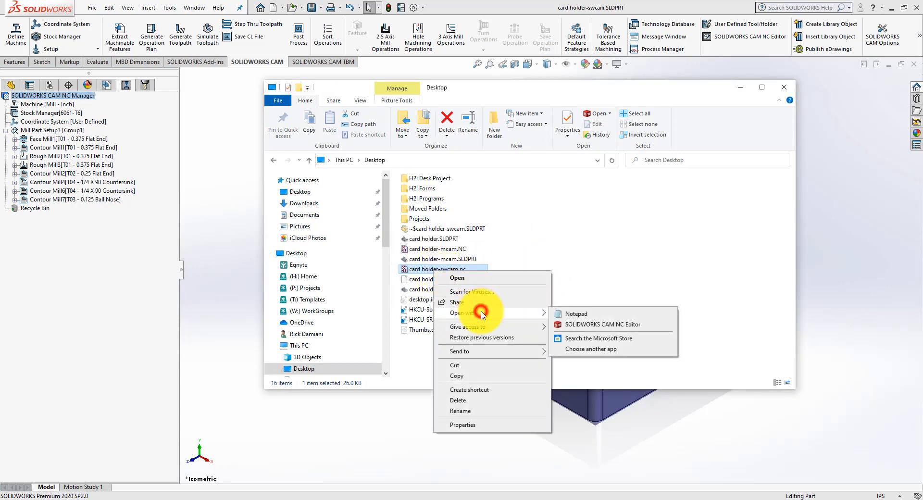
pyautogui.click(572, 324)
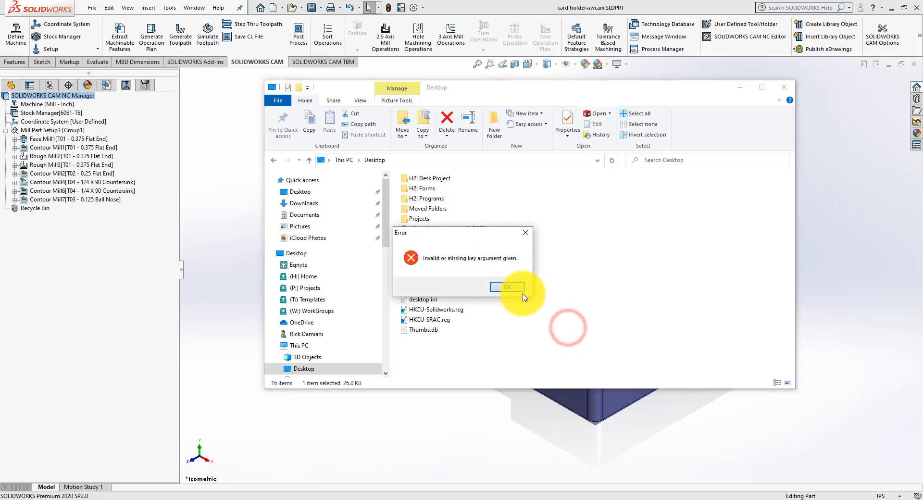
pyautogui.click(509, 289)
# Step: Open card holder-swcam.nc in Notepad to review the NC code, and close Notepad and the Desktop folder window
pyautogui.rightClick(427, 271)
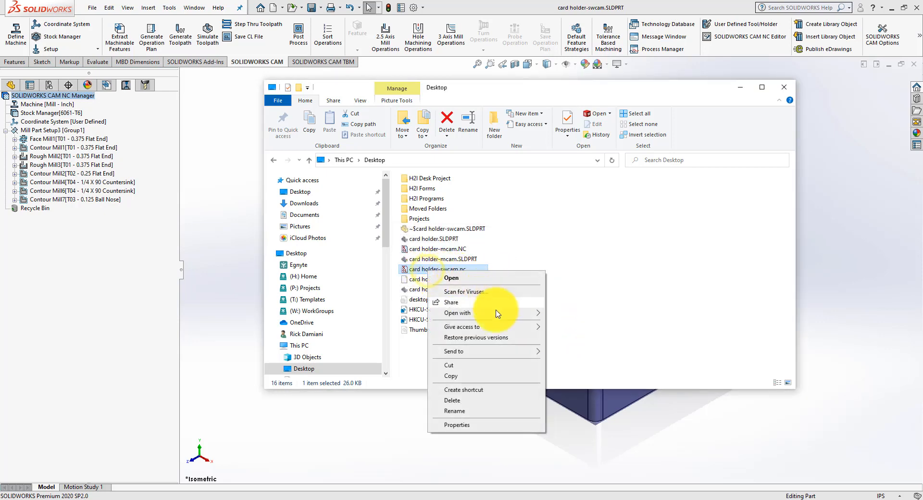
pyautogui.moveTo(499, 318)
pyautogui.click(553, 313)
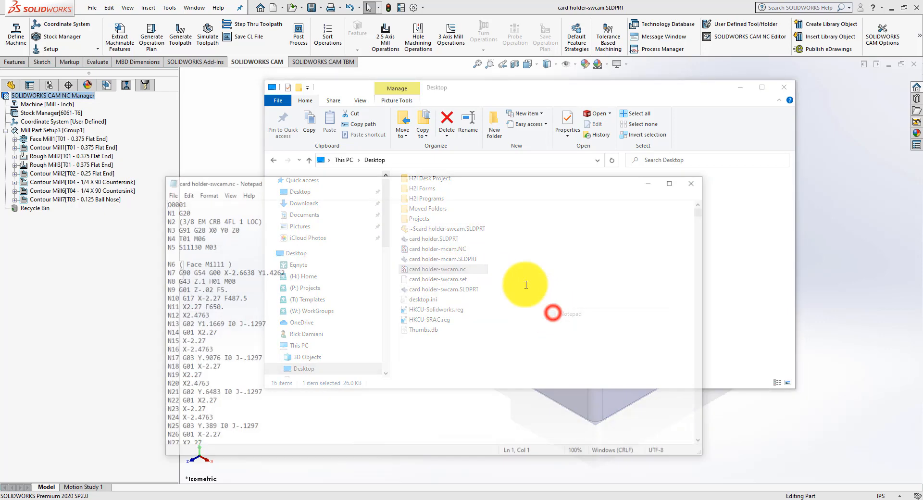
pyautogui.moveTo(352, 183); pyautogui.dragTo(332, 124)
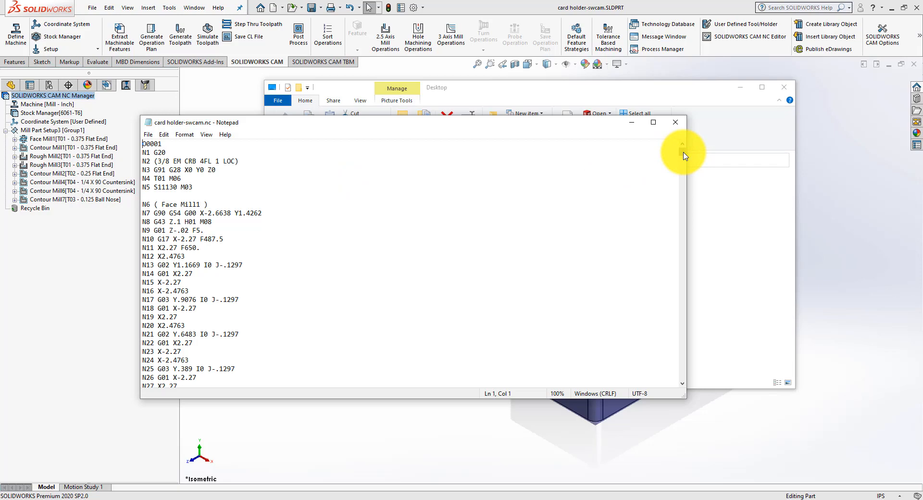
pyautogui.moveTo(685, 162); pyautogui.dragTo(679, 120)
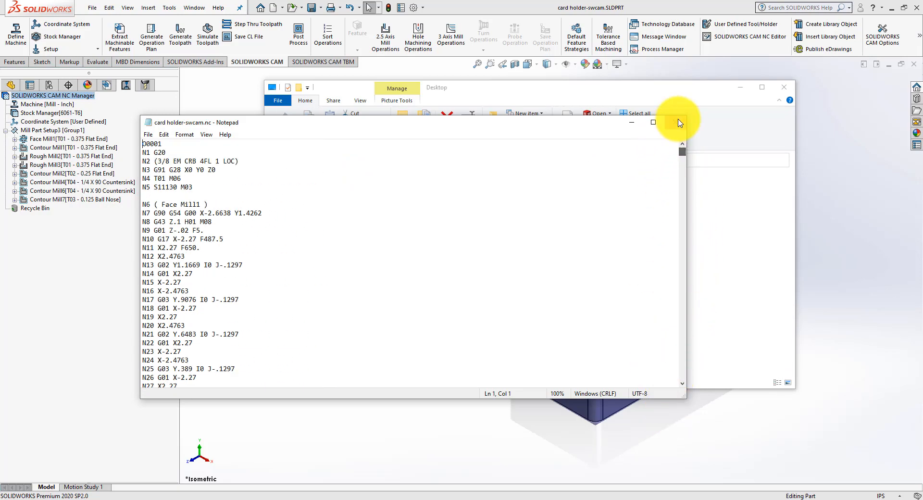
pyautogui.click(676, 122)
pyautogui.click(784, 87)
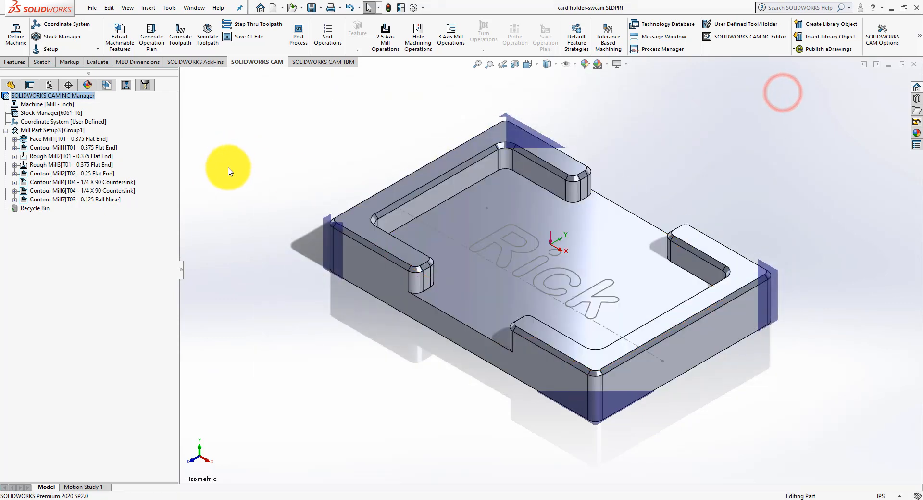
# Step: Save the card holder-swcam part
pyautogui.moveTo(342, 273)
pyautogui.mouseDown(button='middle')
pyautogui.moveTo(352, 257)
pyautogui.moveTo(347, 270)
pyautogui.mouseUp(button='middle')
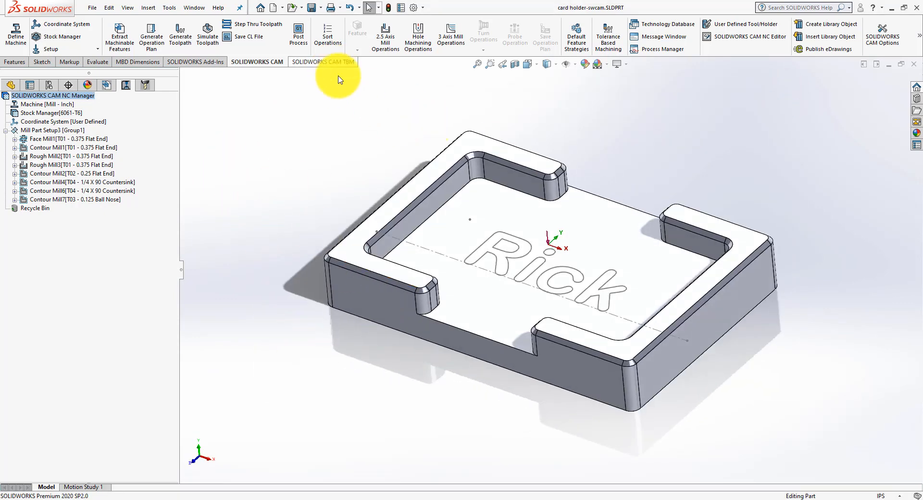
pyautogui.click(312, 8)
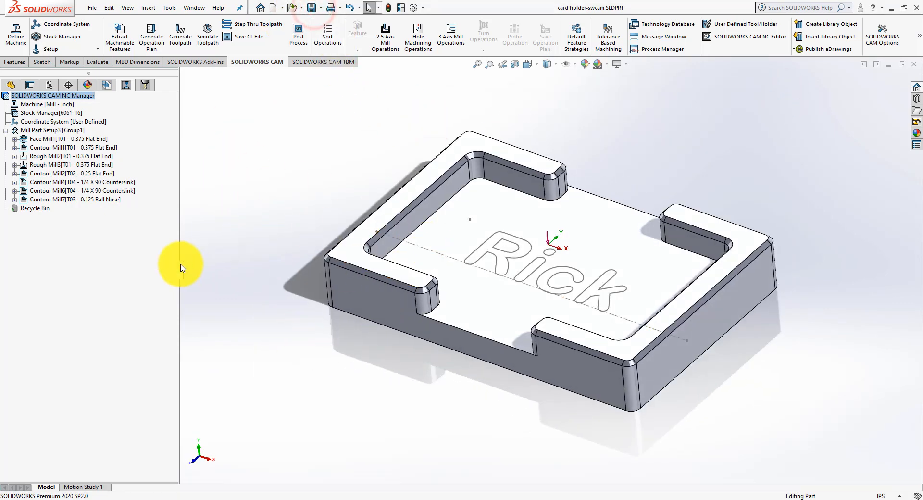